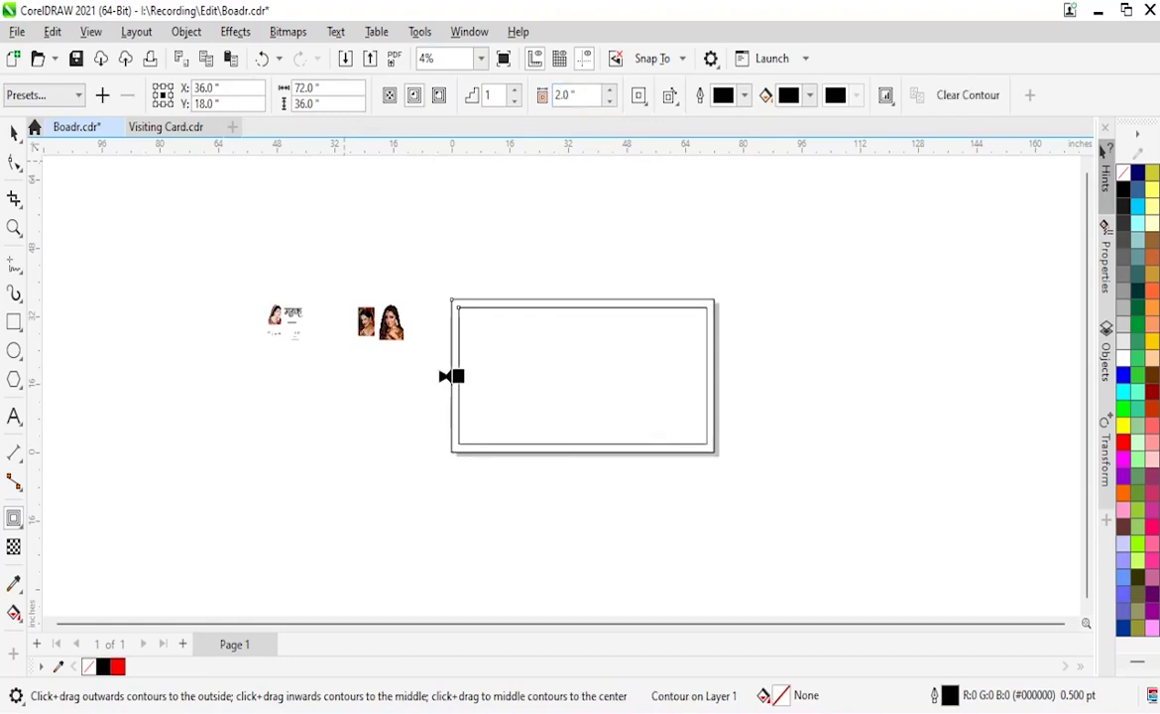
# Set the inward contour offset of the 72 × 36 inch rectangle to 1 inch and break the contour apart.
pyautogui.click(445, 376)
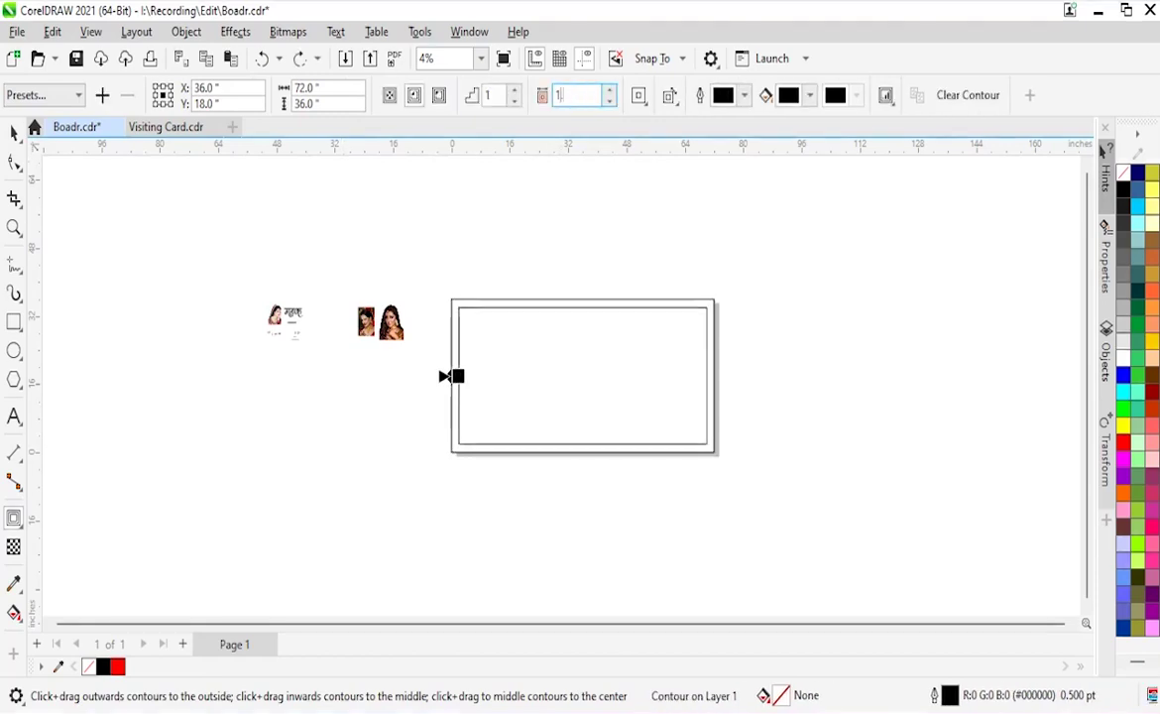
pyautogui.write('1.5')
pyautogui.press('Return')
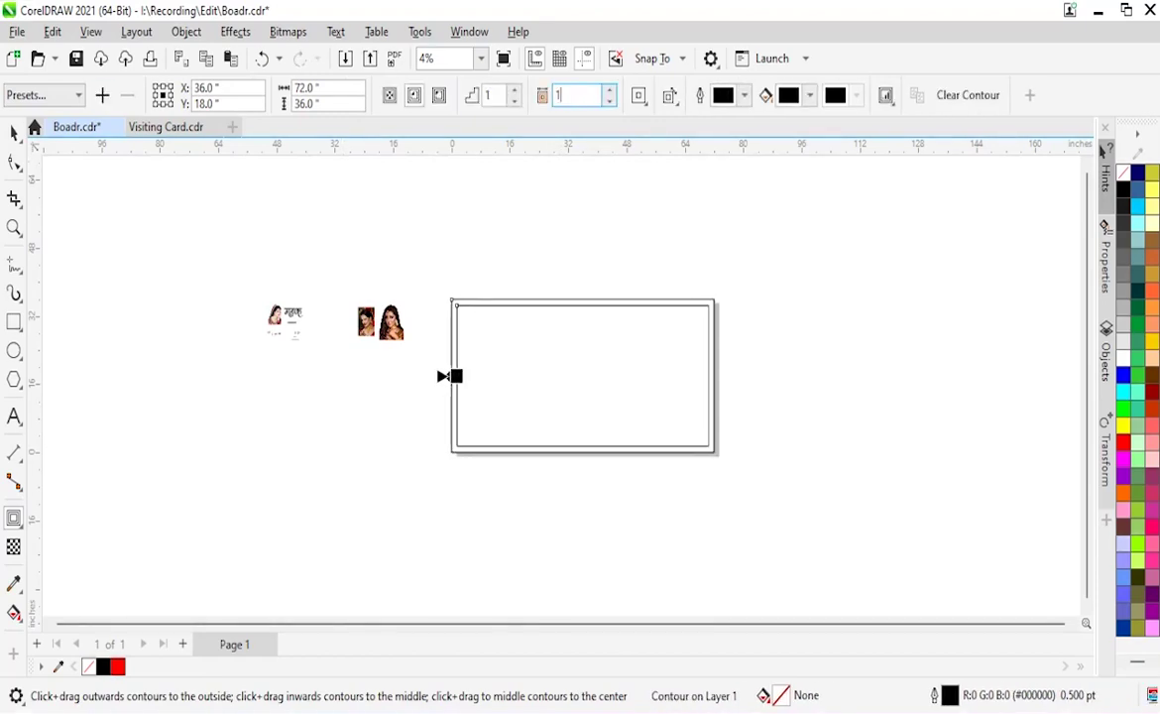
pyautogui.write('1')
pyautogui.press('Return')
pyautogui.press('space')
pyautogui.click(714, 331)
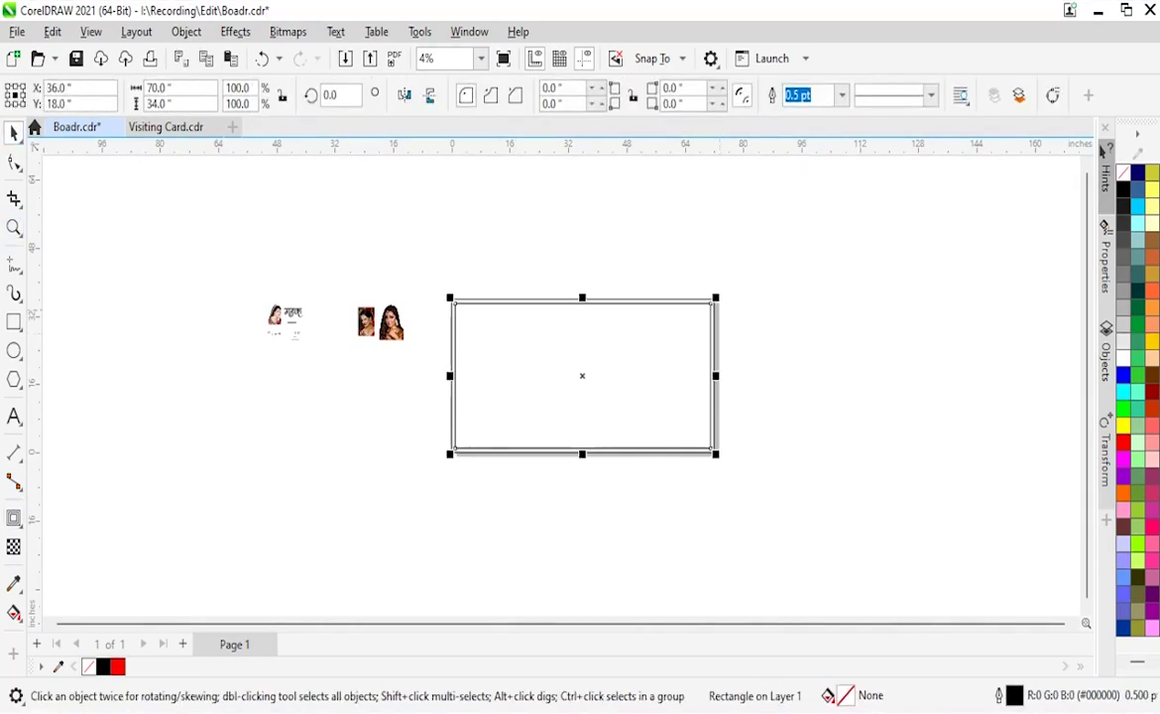
pyautogui.press('Escape')
# Fill the outer rectangle with yellow and apply a vertical linear fountain fill running from its top edge down to its bottom edge.
pyautogui.click(454, 396)
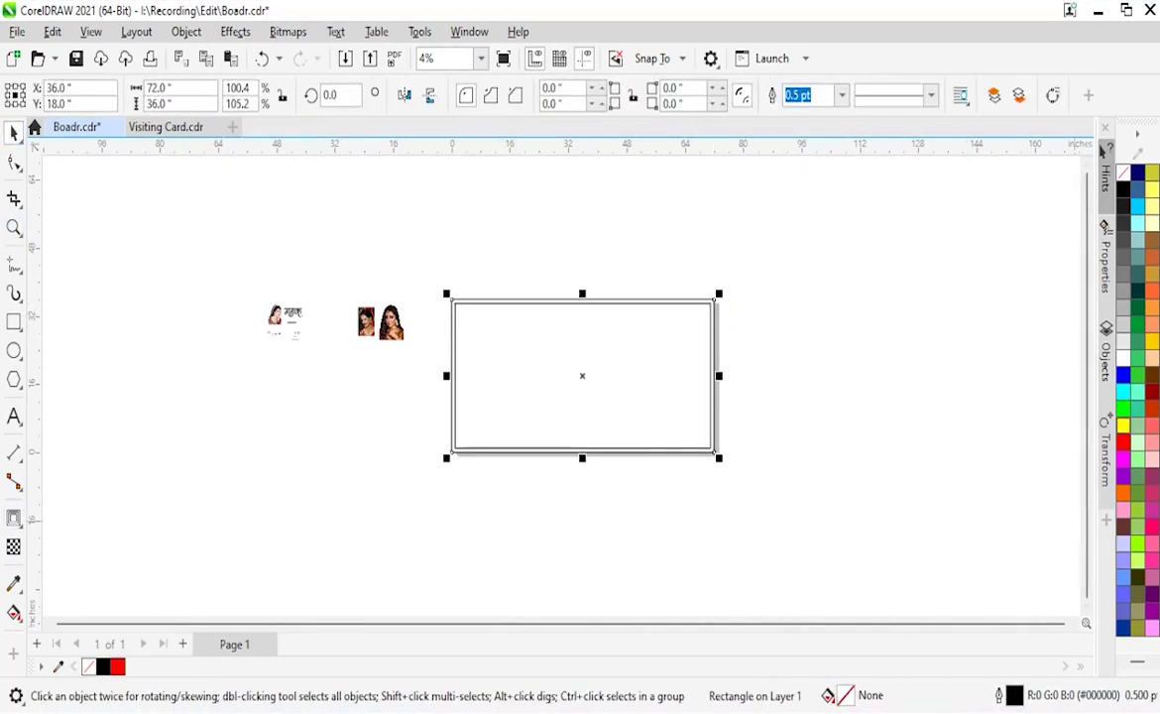
pyautogui.click(1123, 426)
pyautogui.scroll(1, 476, 399)
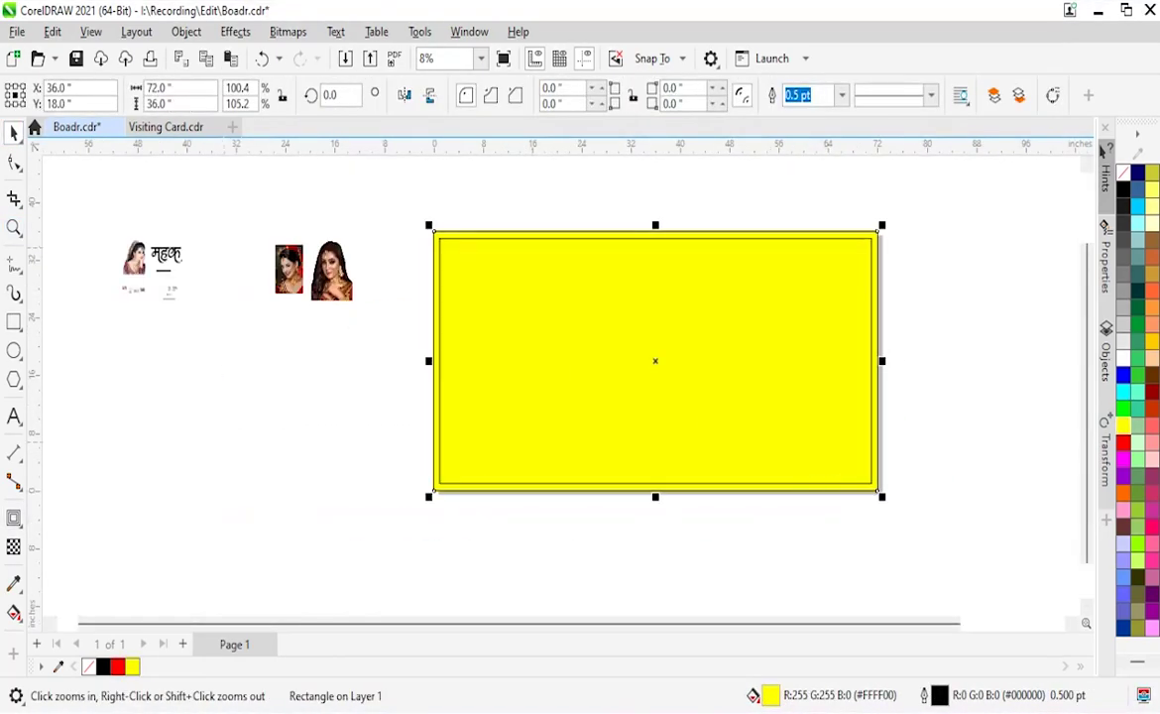
pyautogui.click(14, 612)
pyautogui.click(59, 613)
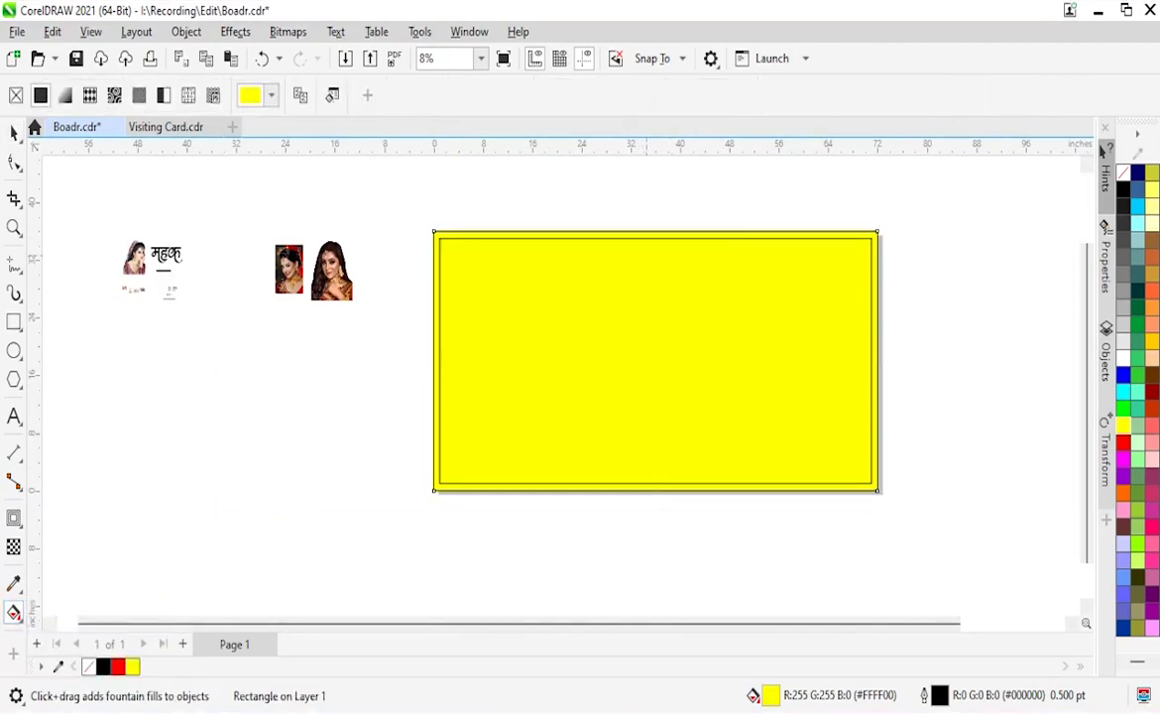
pyautogui.moveTo(655, 231); pyautogui.dragTo(656, 544)
# Define the gradient's bottom colour in CMYK with magenta 60 and yellow 100.
pyautogui.click(655, 473)
pyautogui.click(682, 477)
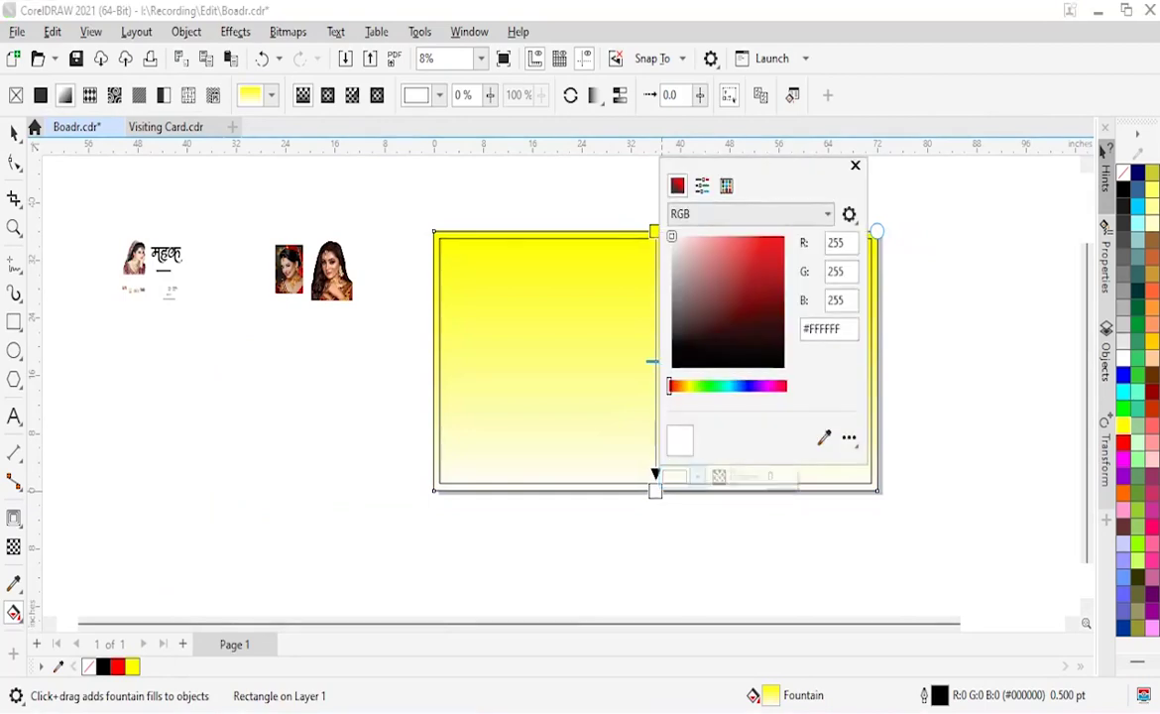
pyautogui.click(842, 271)
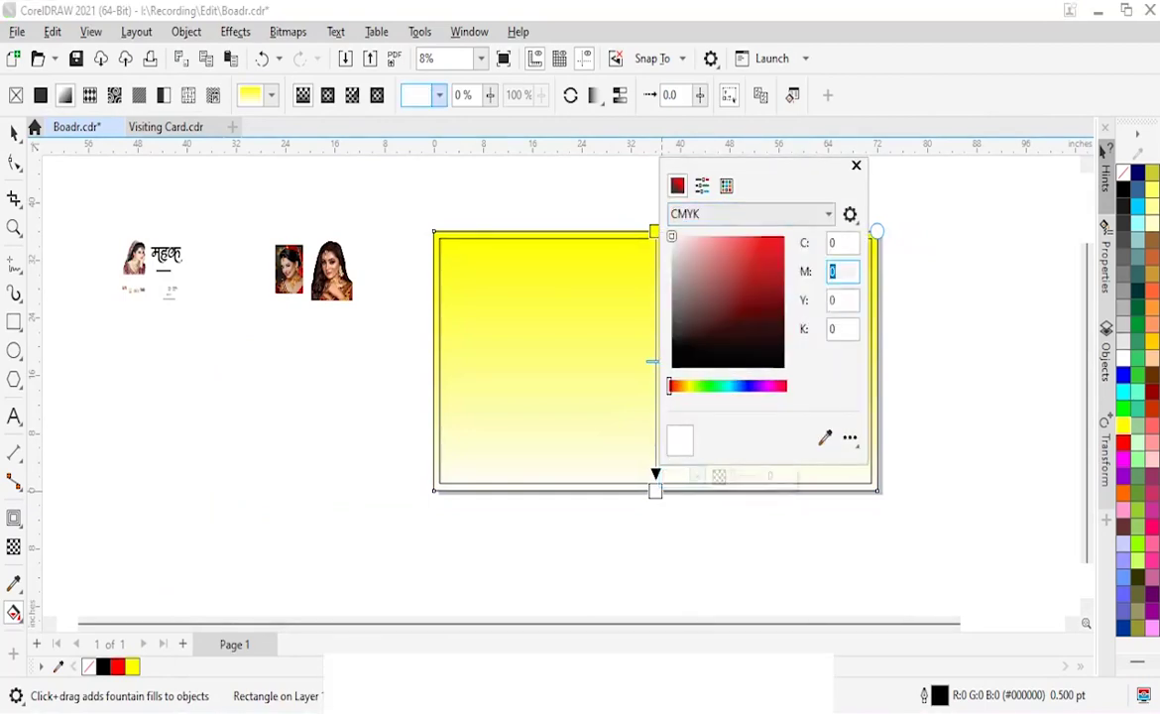
pyautogui.write('60')
pyautogui.press('Tab')
pyautogui.write('100')
pyautogui.press('Tab')
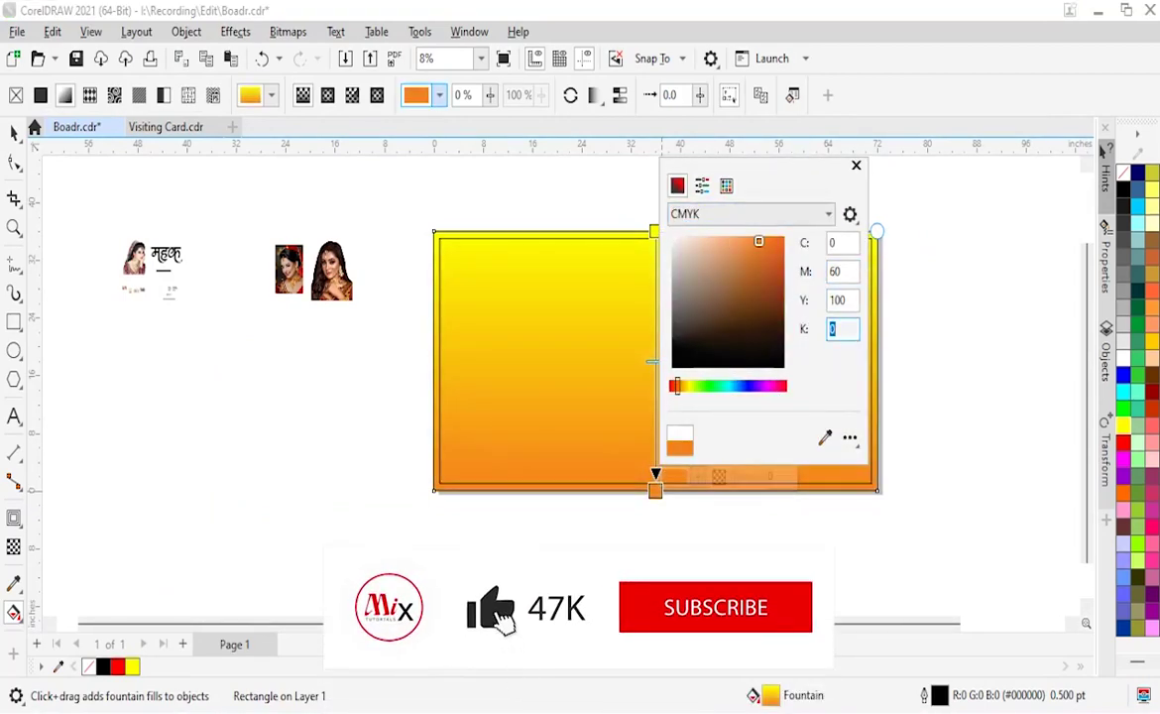
# Adjust the gradient's bottom colour to magenta 100 and black 50 for a dark red.
pyautogui.hotkey('shift', 'Tab')
pyautogui.hotkey('shift', 'Tab')
pyautogui.write('100')
pyautogui.press('Tab')
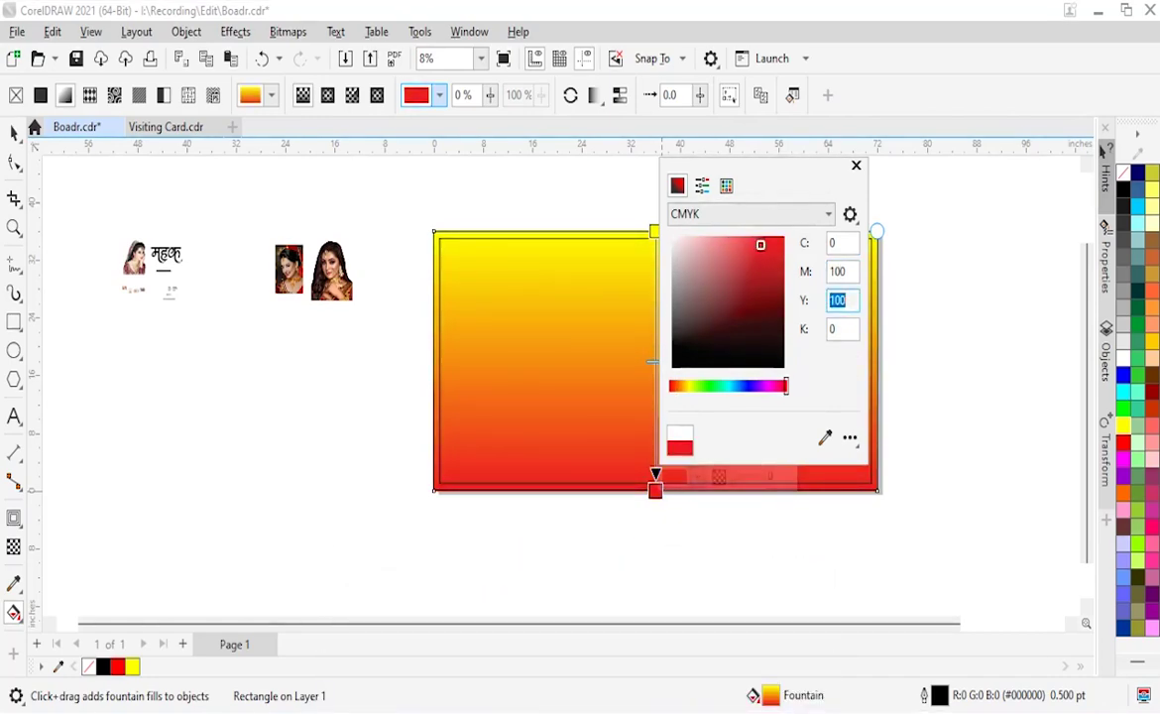
pyautogui.write('50')
pyautogui.press('Return')
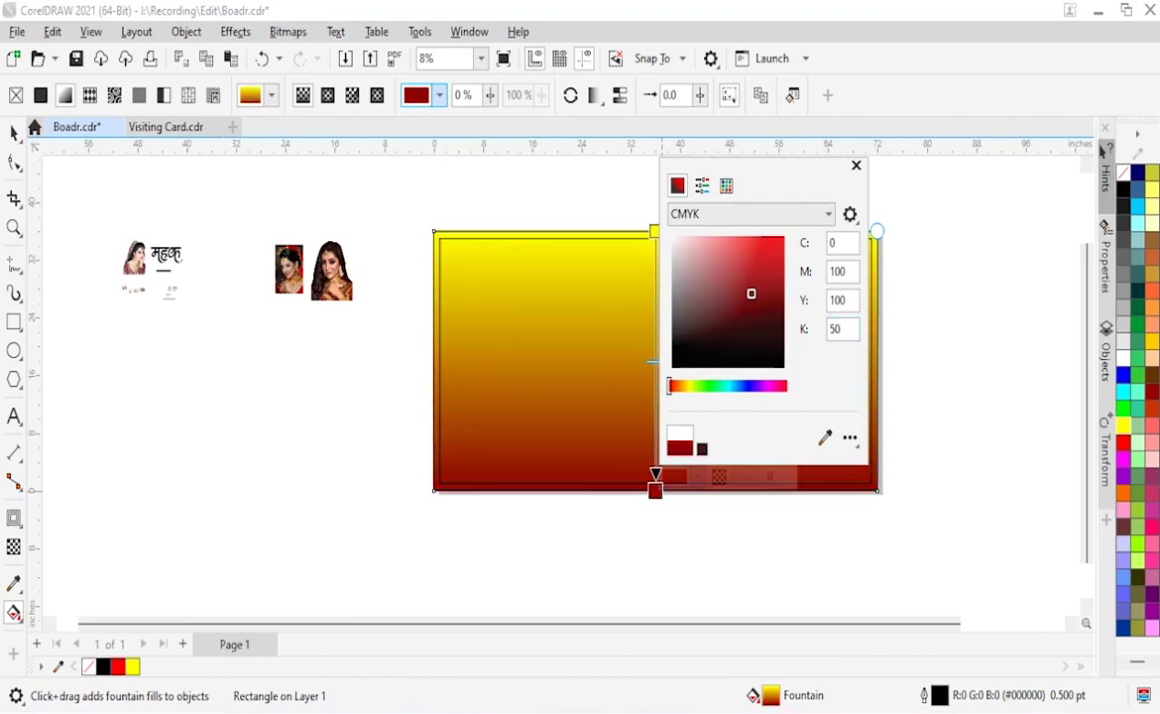
# Switch the gradient's top colour to the CMYK model and set magenta to 100, keeping yellow at 100, for a bright red.
pyautogui.click(654, 231)
pyautogui.click(674, 216)
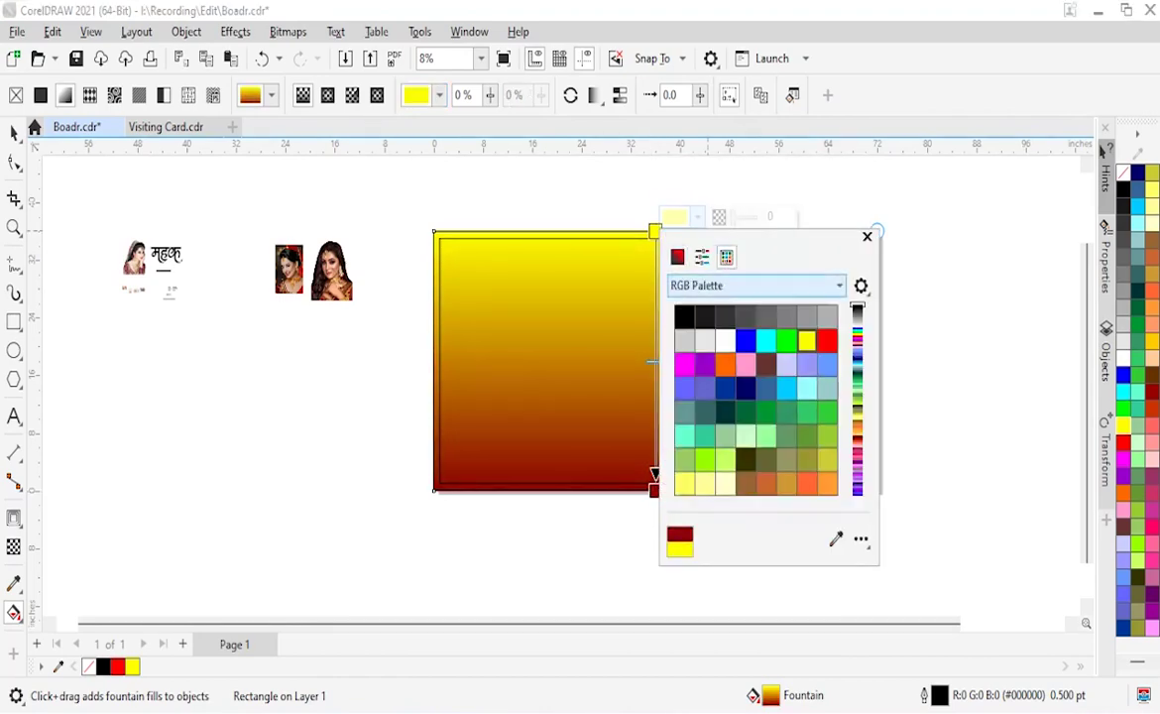
pyautogui.click(674, 216)
pyautogui.click(674, 216)
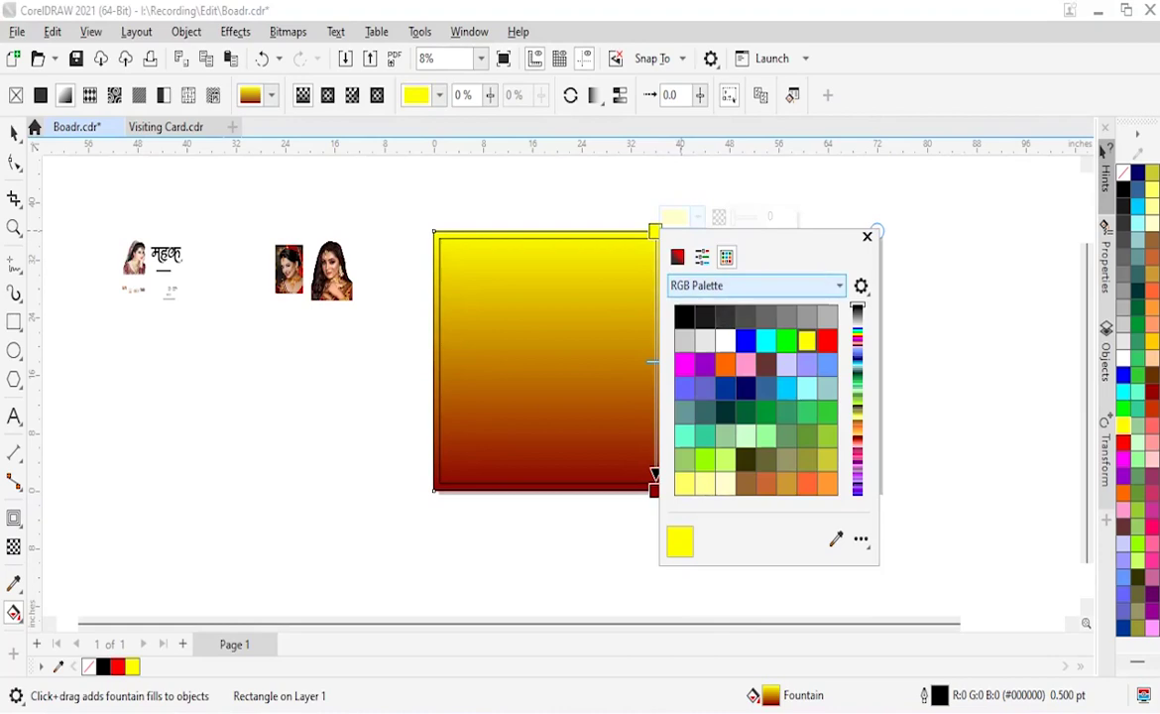
pyautogui.click(702, 257)
pyautogui.click(838, 285)
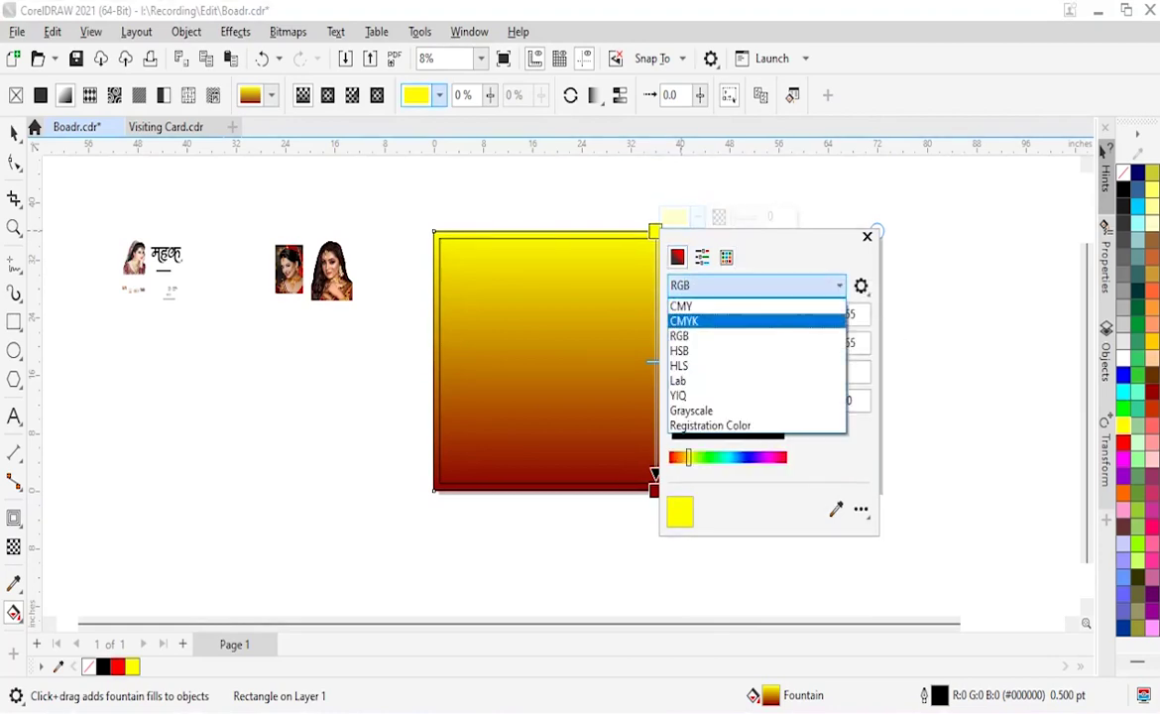
pyautogui.click(714, 321)
pyautogui.click(851, 314)
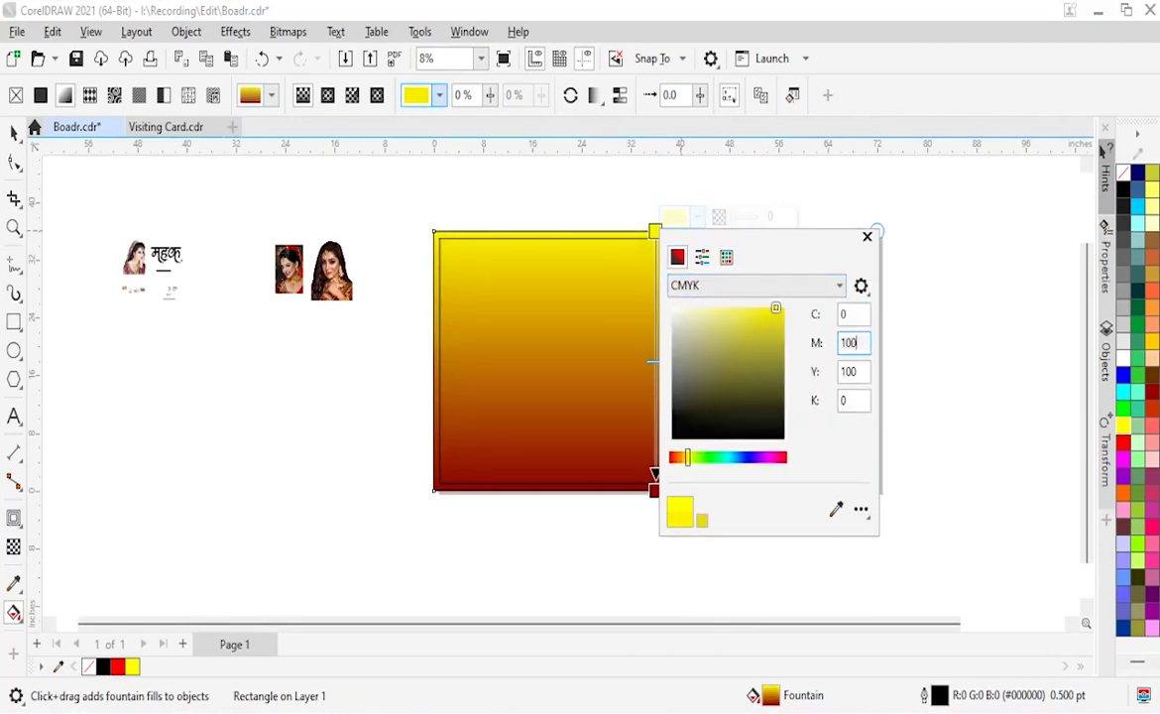
pyautogui.press('Tab')
pyautogui.press('Return')
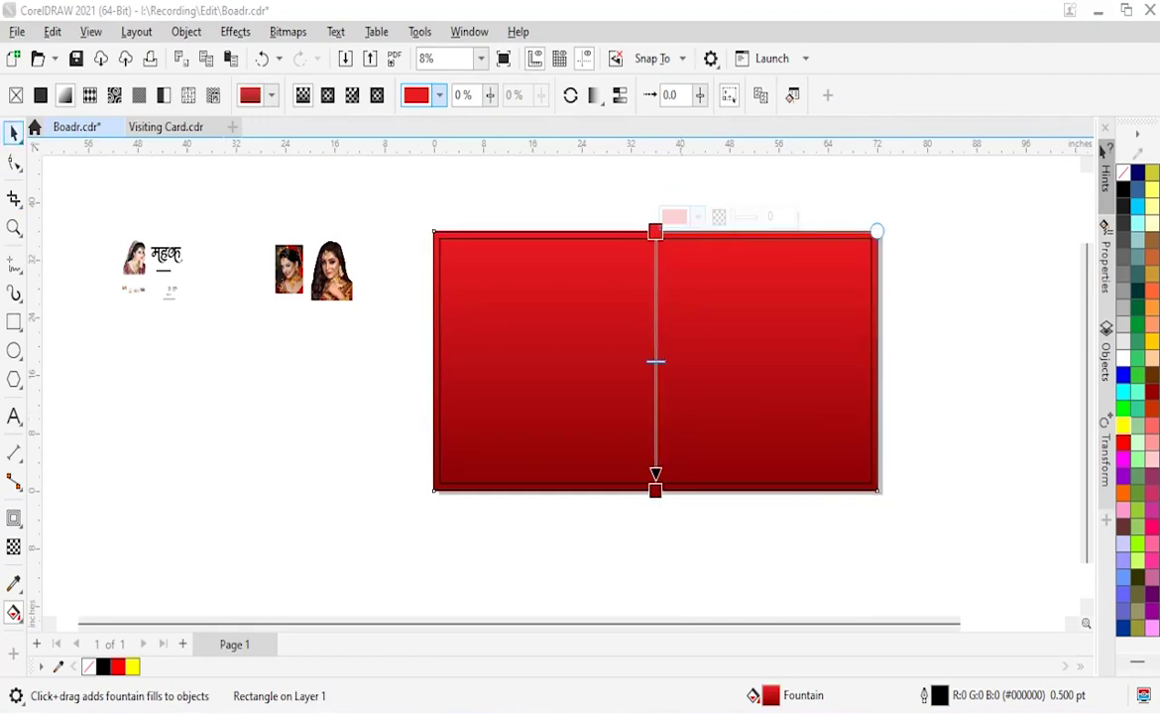
# Remove the outline from the gradient-filled outer rectangle and deselect it.
pyautogui.press('space')
pyautogui.rightClick(1123, 173)
pyautogui.click(1061, 183)
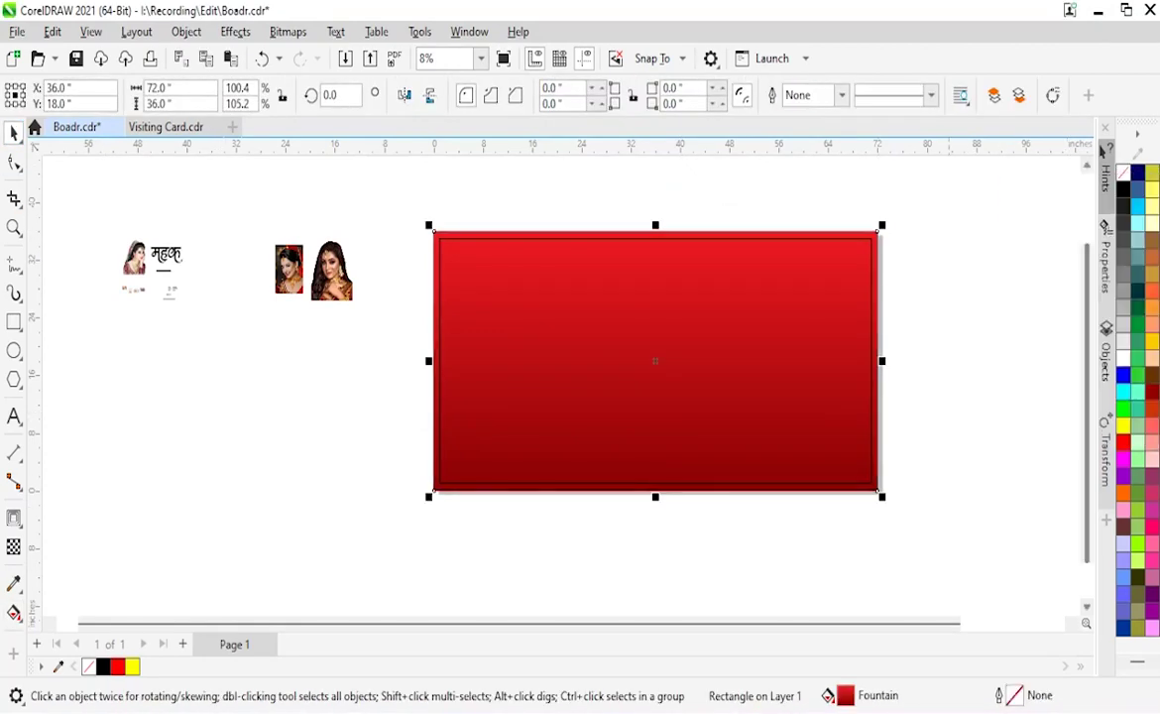
pyautogui.press('Escape')
# Place a copy of the visiting card's bride photo on the red board's lower left area, enlarged to about 19 × 22.6 inches.
pyautogui.click(164, 256)
pyautogui.click(133, 259)
pyautogui.moveTo(133, 259); pyautogui.dragTo(549, 355)
pyautogui.moveTo(477, 446); pyautogui.dragTo(508, 399)
# Open the placed bride photo in Corel PHOTO-PAINT for editing and mask its white background with the Magic Wand Mask.
pyautogui.click(287, 32)
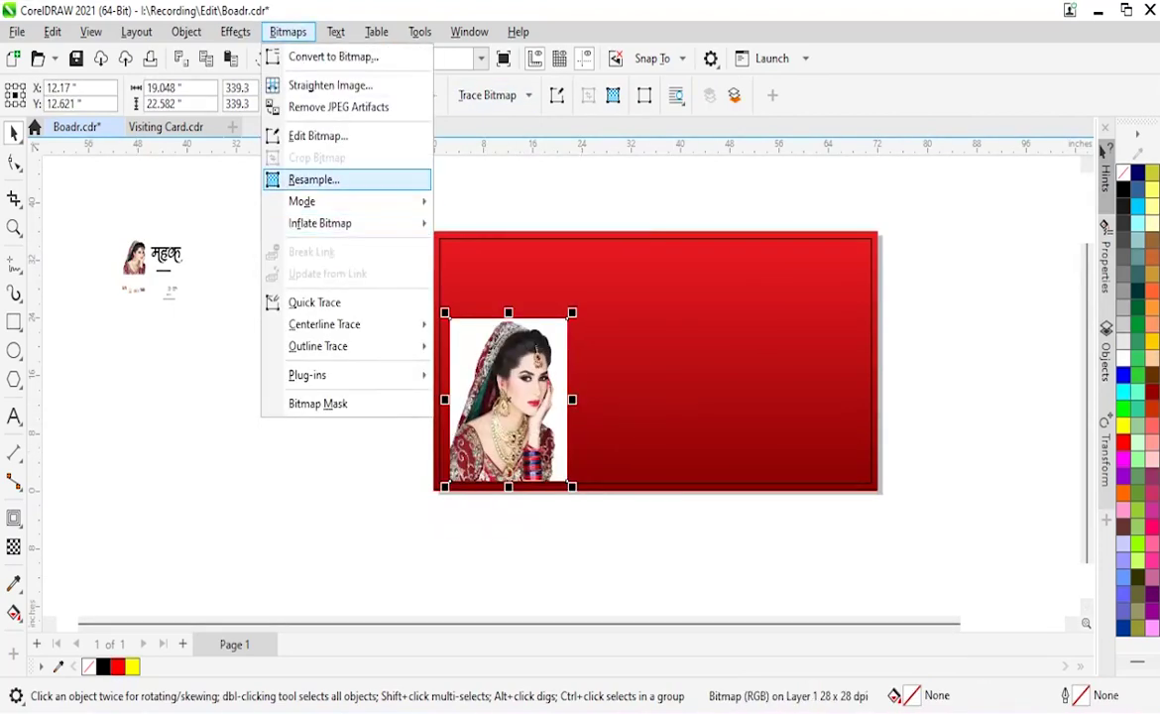
pyautogui.click(312, 135)
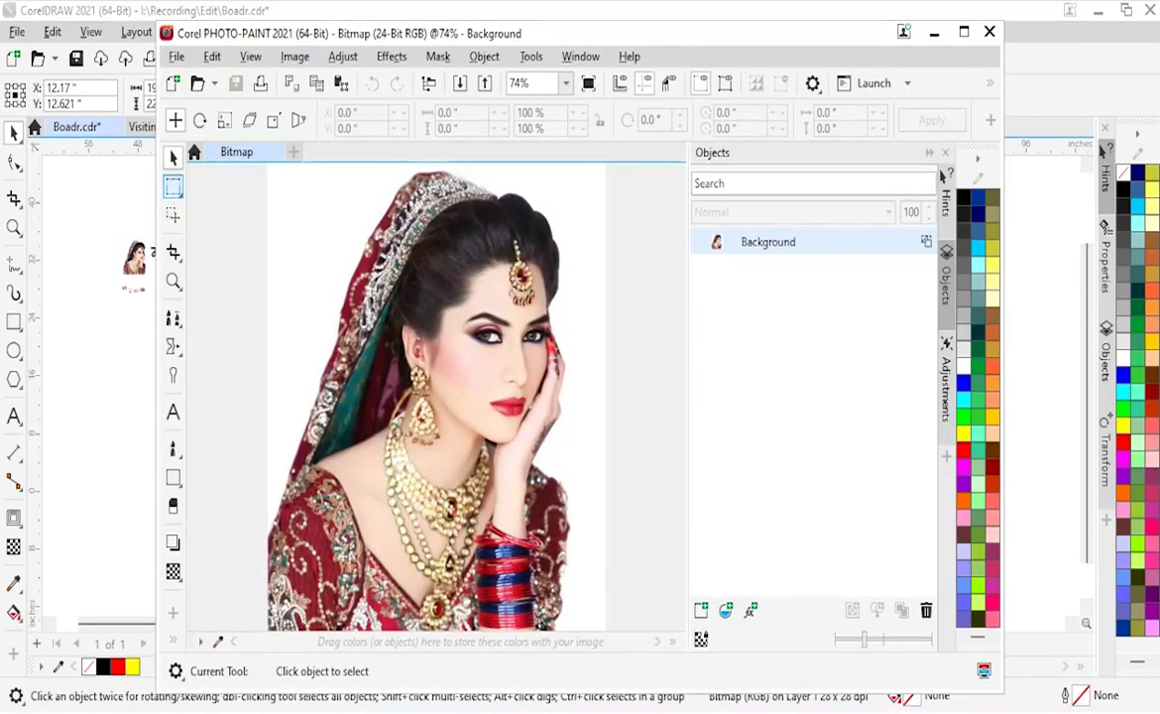
pyautogui.click(172, 187)
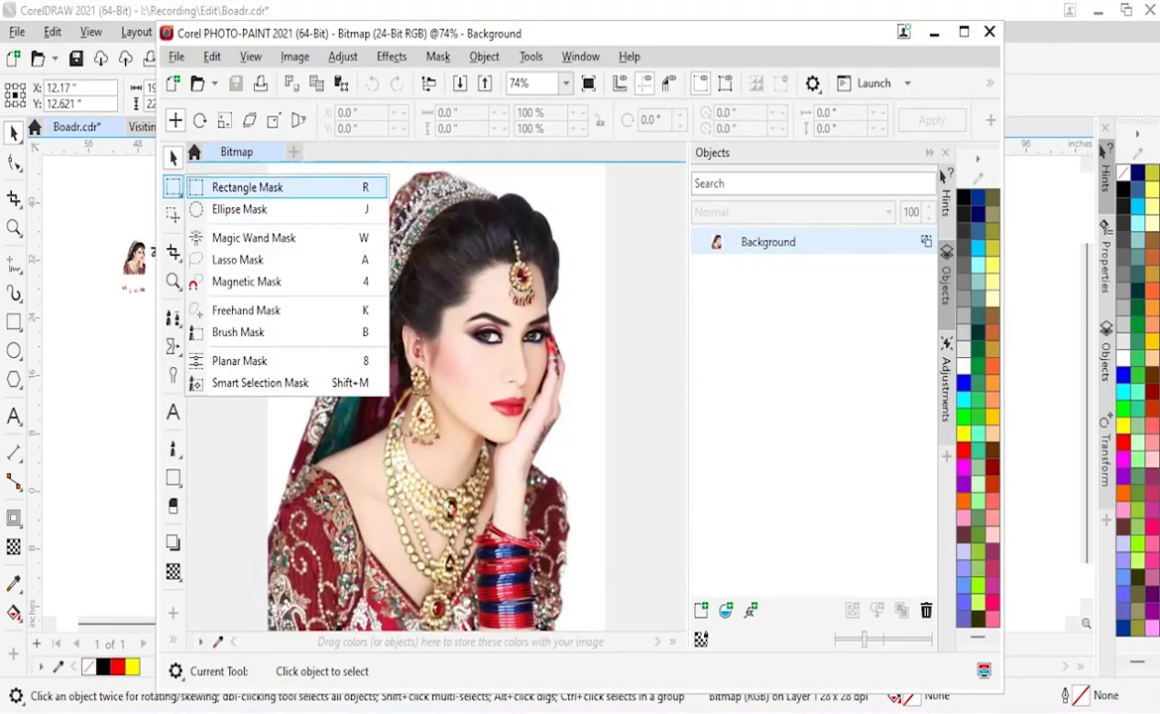
pyautogui.click(253, 238)
pyautogui.click(297, 228)
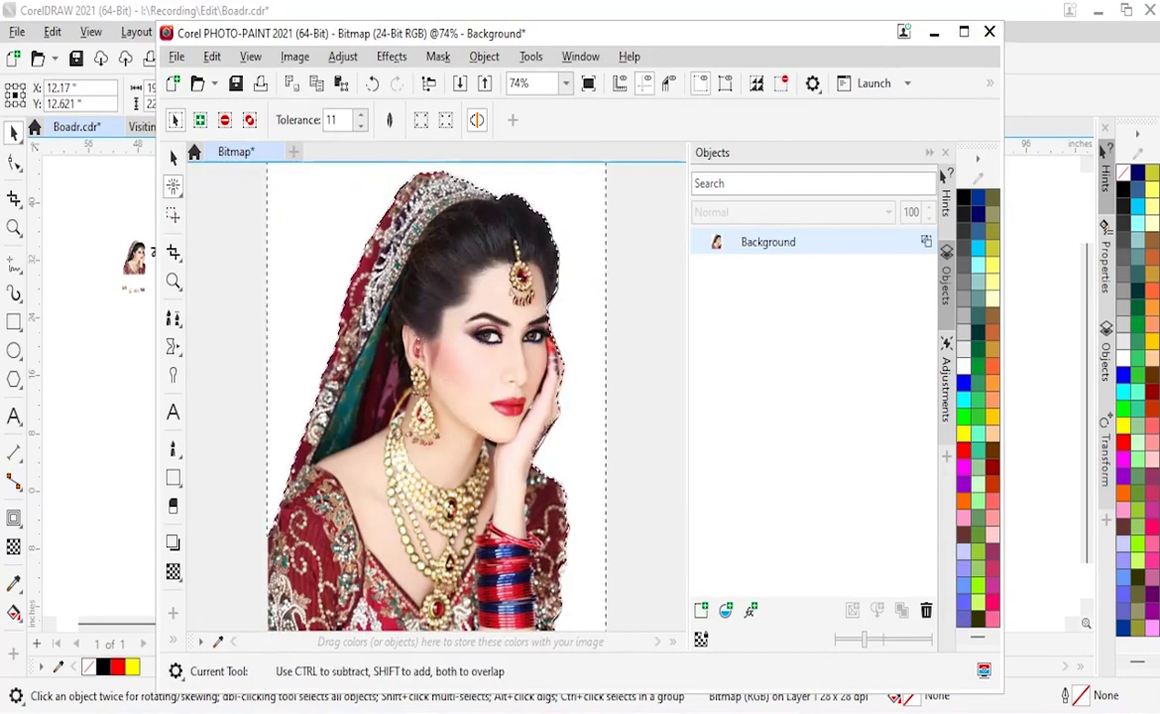
pyautogui.press('super+Up')
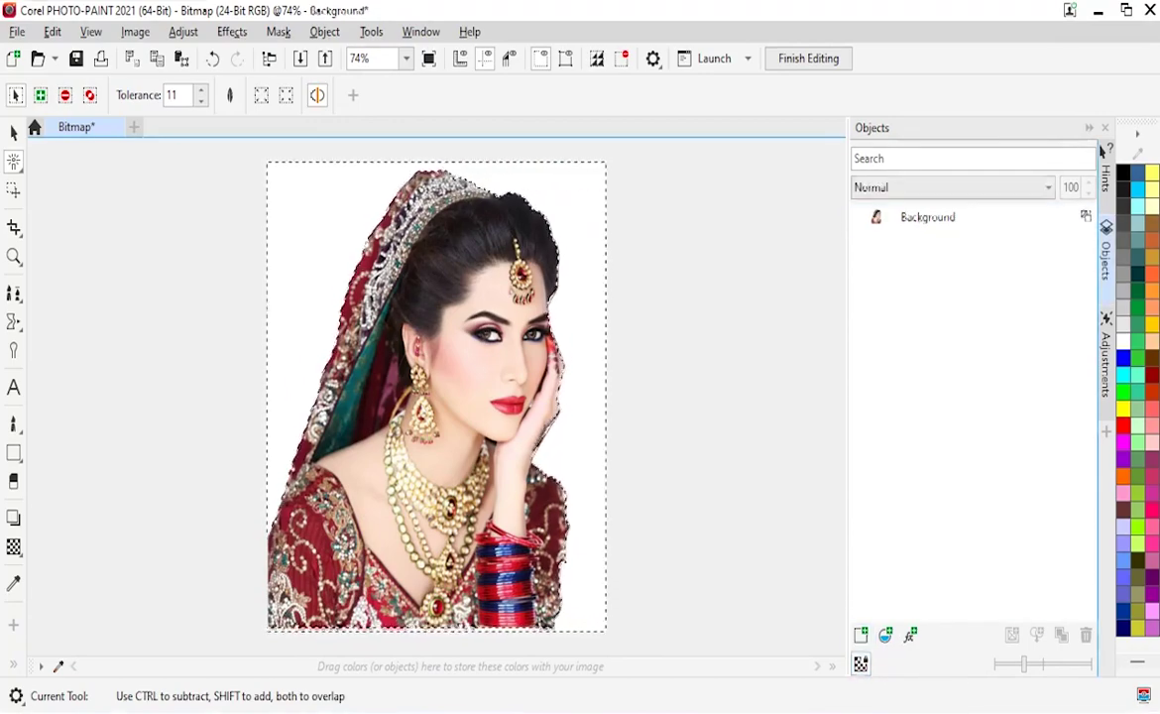
# Cut the bride out as a separate object without the white background and save the edited bitmap back to the drawing.
pyautogui.hotkey('ctrl', 'Up')
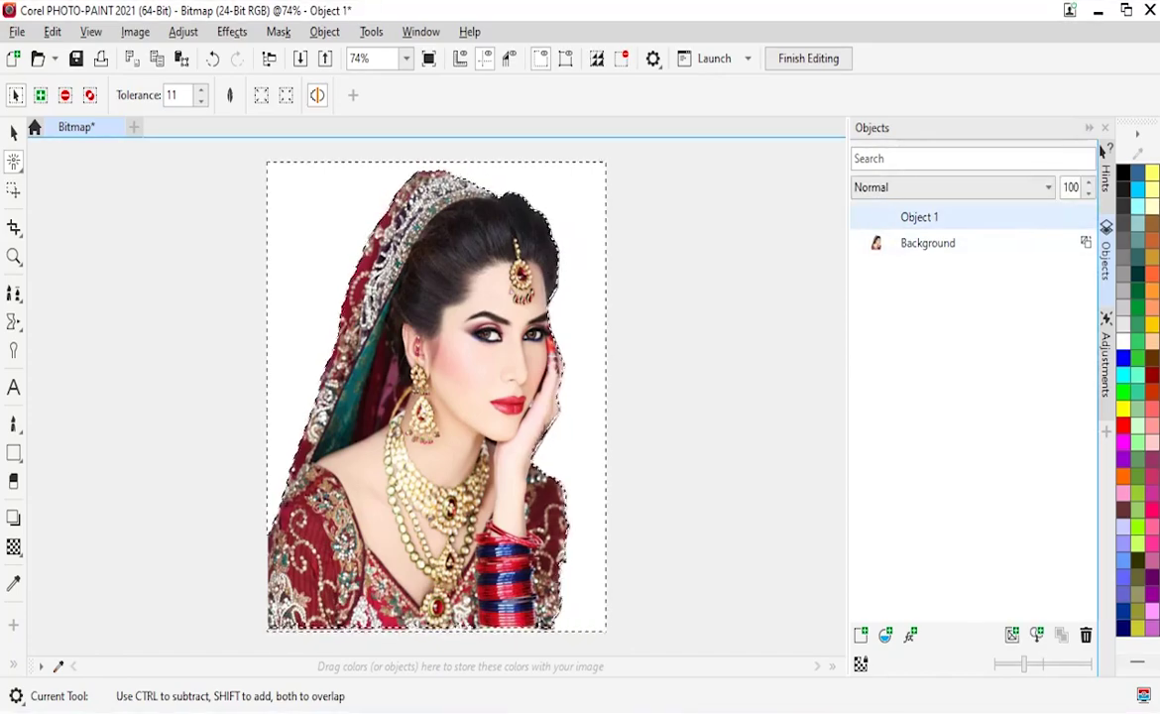
pyautogui.hotkey('ctrl', 'z')
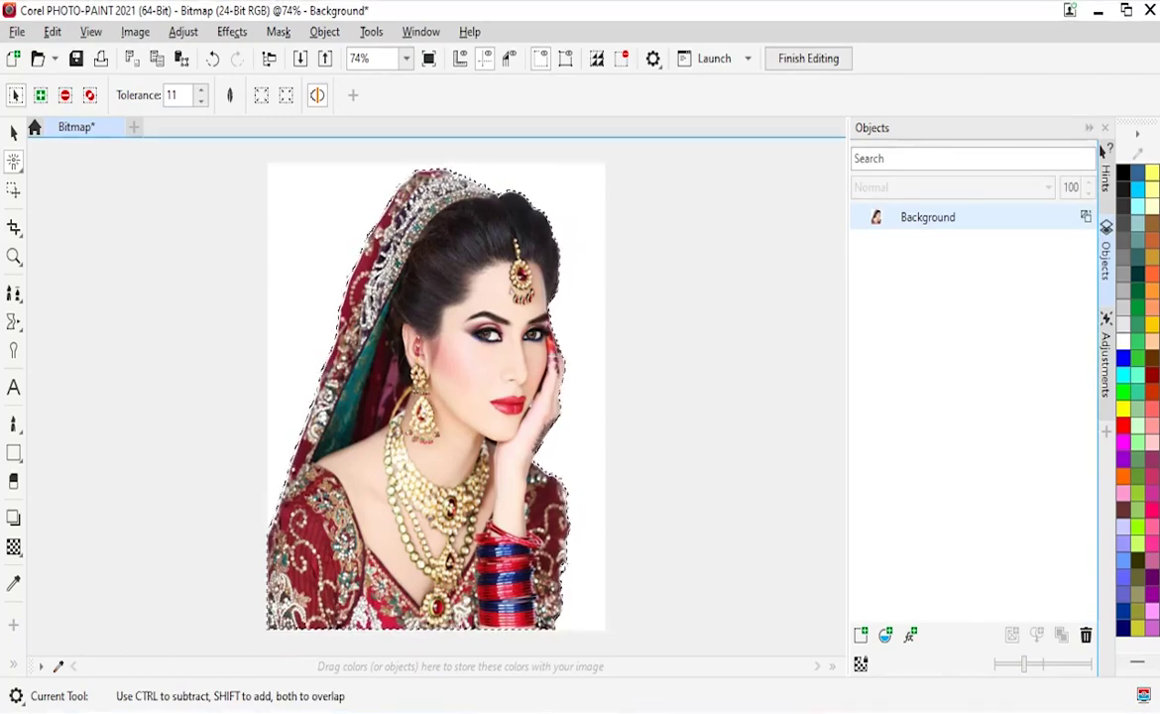
pyautogui.hotkey('ctrl', 'Up')
pyautogui.press('Delete')
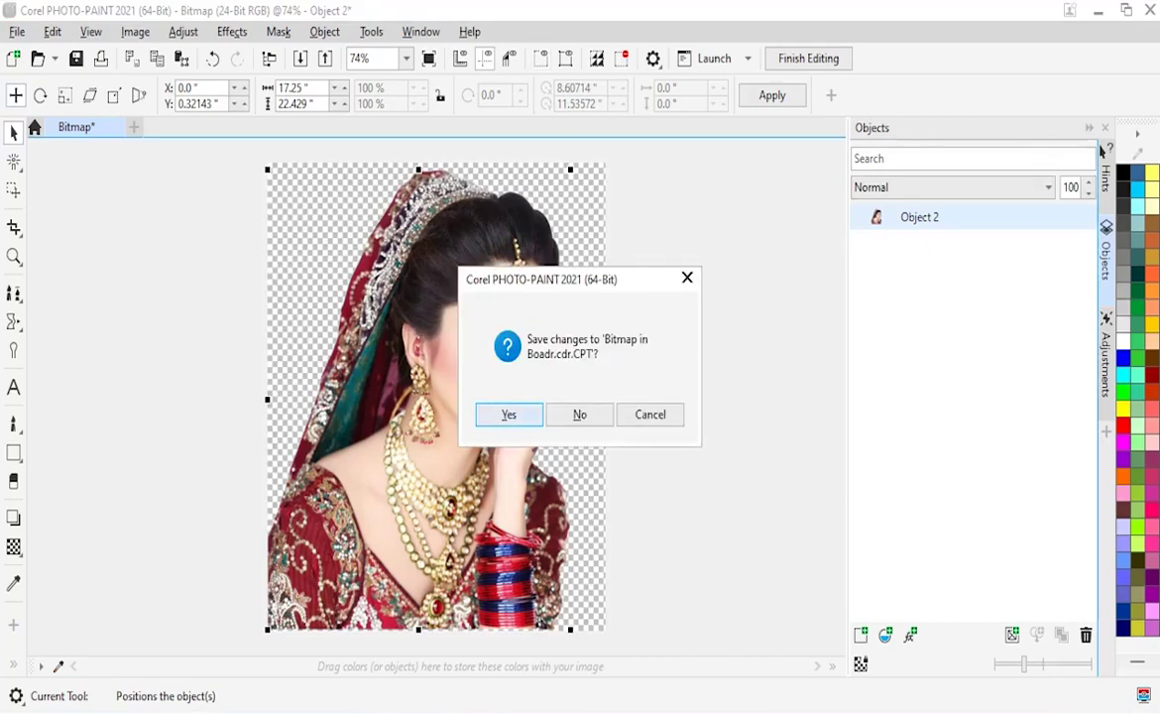
pyautogui.click(507, 411)
# Enlarge the cut-out bride to about 24.3 × 31.6 inches and align her with the red board's bottom edge.
pyautogui.moveTo(566, 314); pyautogui.dragTo(585, 279)
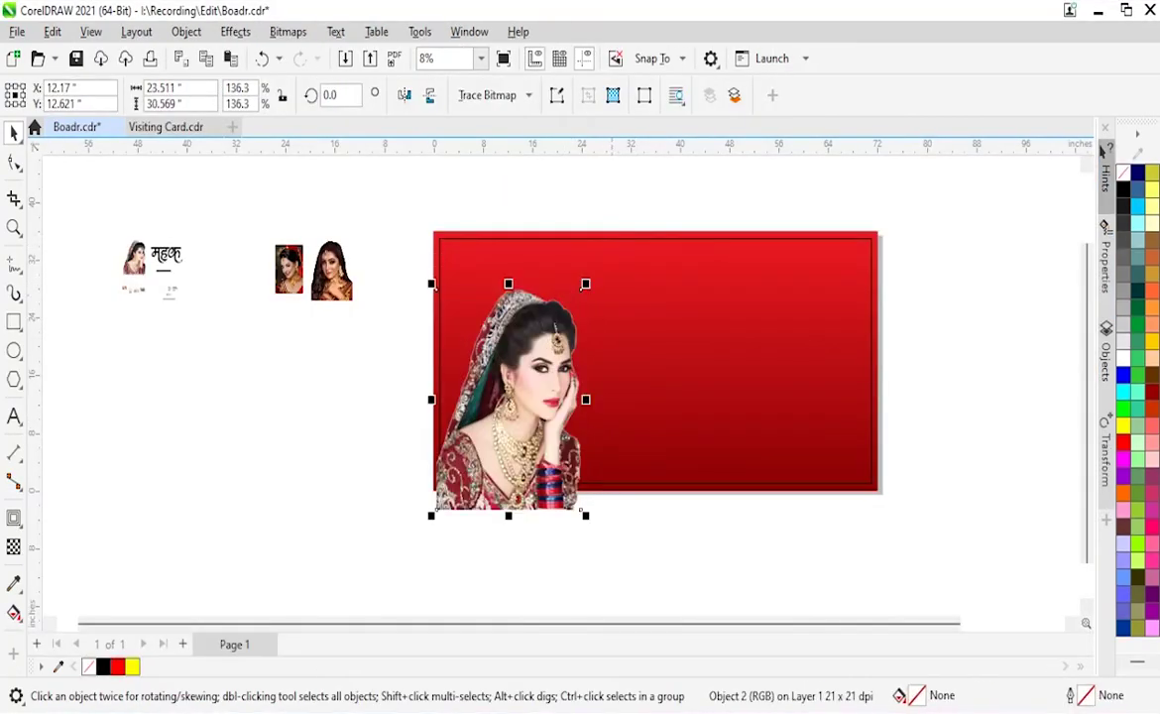
pyautogui.keyDown('shift'); pyautogui.click(614, 230); pyautogui.keyUp('shift')
pyautogui.press('b')
pyautogui.click(516, 397)
pyautogui.moveTo(583, 264); pyautogui.dragTo(588, 256)
pyautogui.press('Escape')
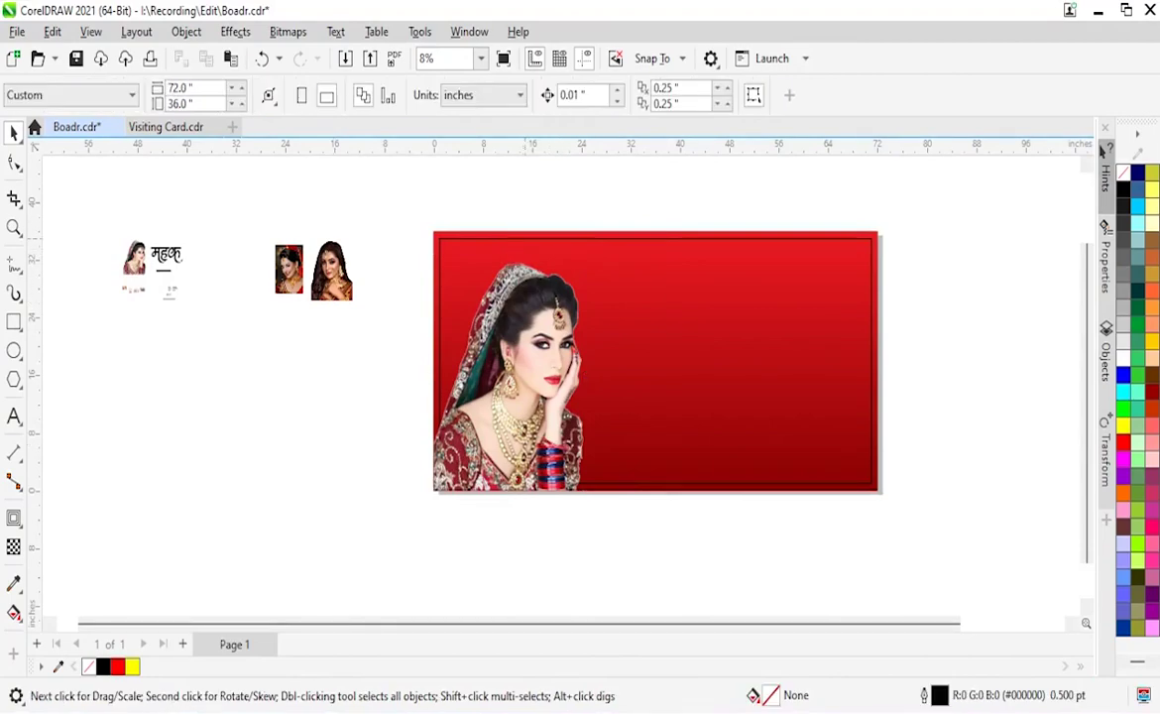
# Add a drop shadow with no offset, 50 opacity and 15 feathering around the bride cut-out.
pyautogui.click(516, 396)
pyautogui.scroll(1, 334, 390)
pyautogui.click(14, 518)
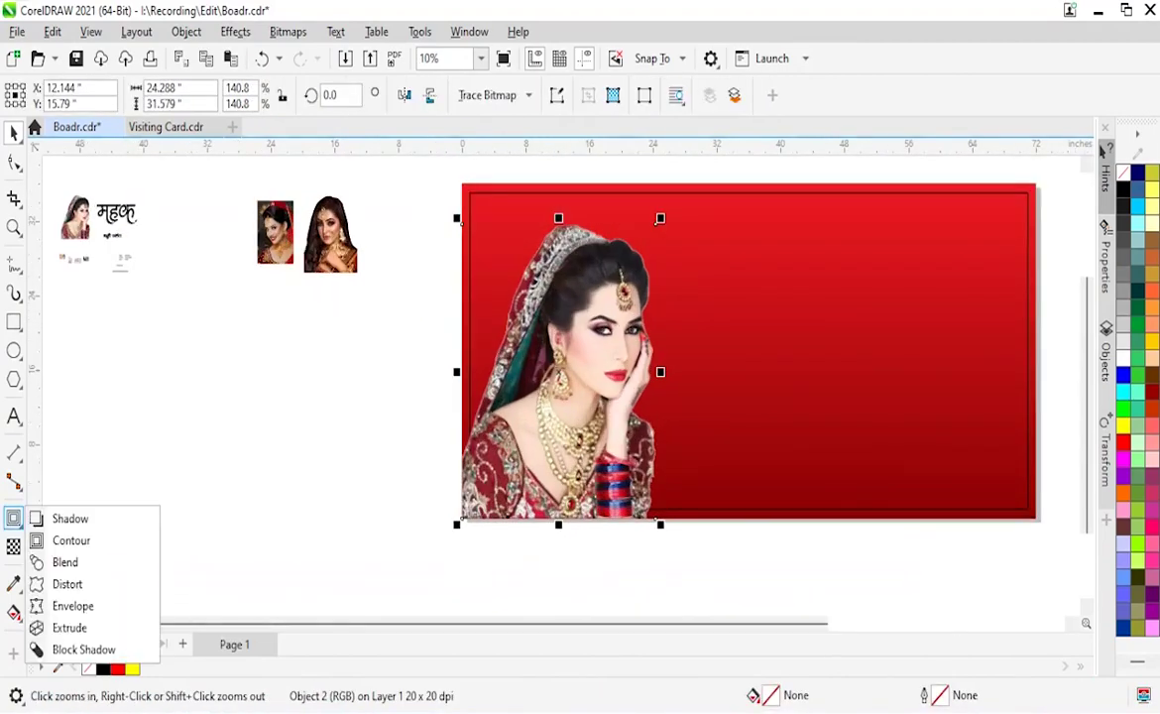
pyautogui.click(69, 519)
pyautogui.moveTo(559, 372); pyautogui.dragTo(520, 352)
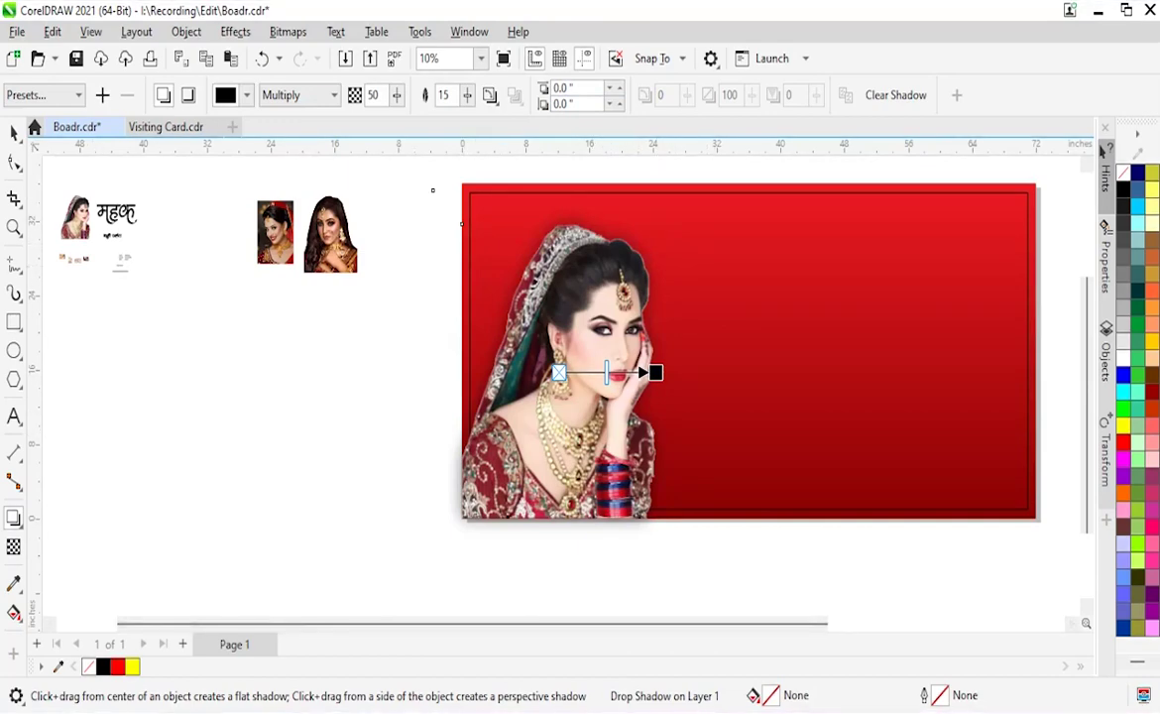
# Turn the bride's shadow into a glow with Normal merge mode, yellow colour and Outside feathering direction.
pyautogui.click(298, 94)
pyautogui.click(298, 114)
pyautogui.click(246, 94)
pyautogui.click(360, 219)
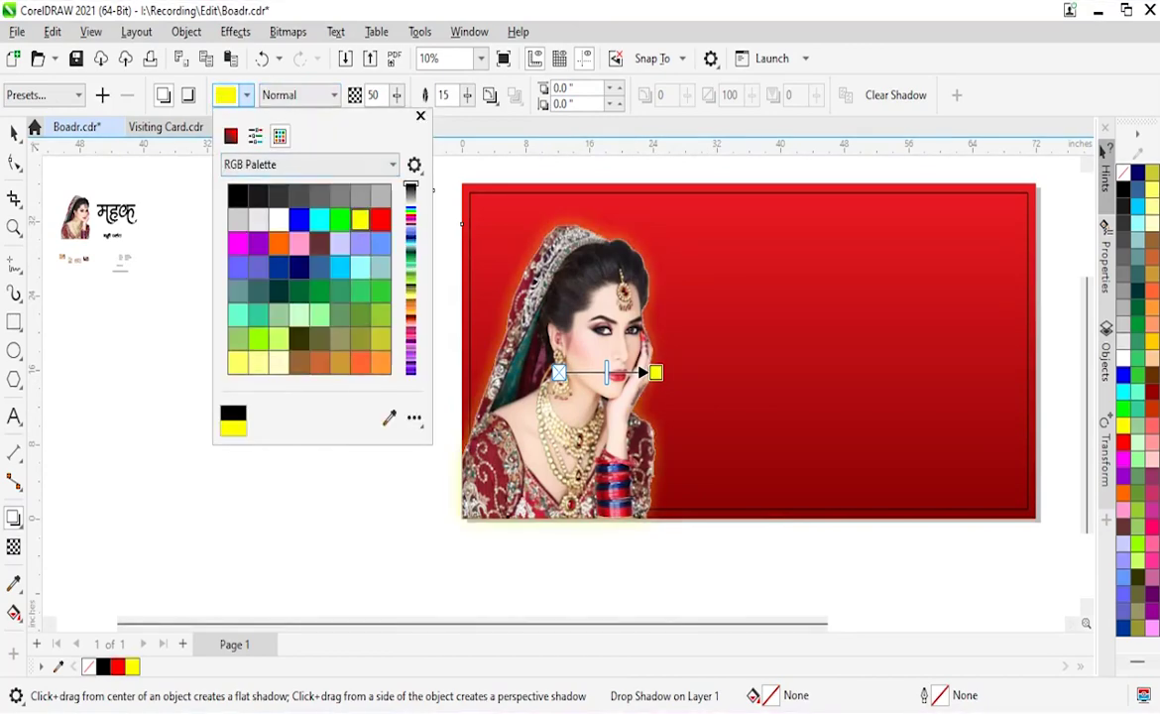
pyautogui.click(432, 191)
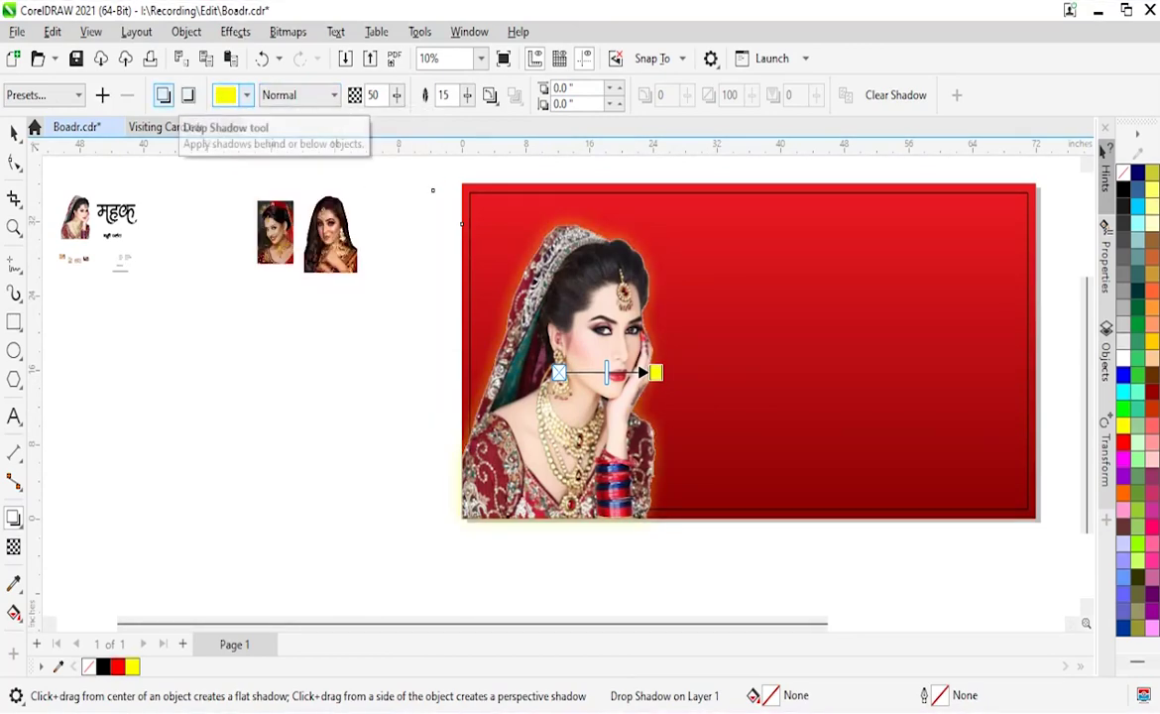
pyautogui.click(490, 95)
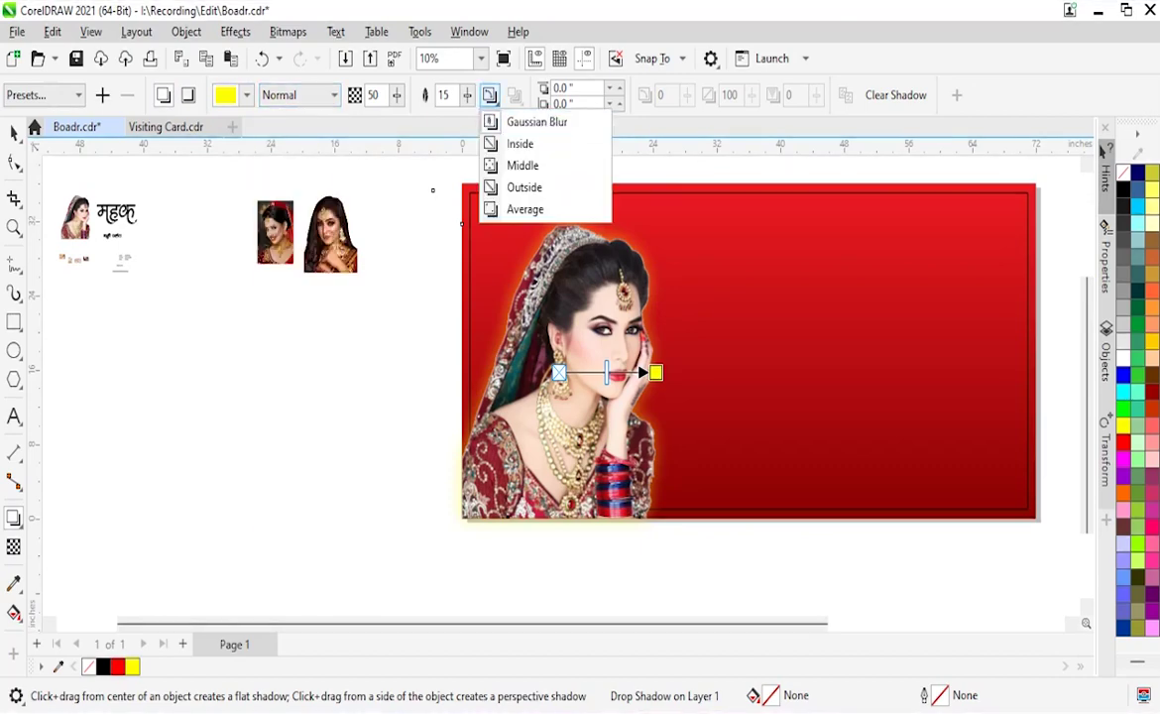
pyautogui.click(524, 187)
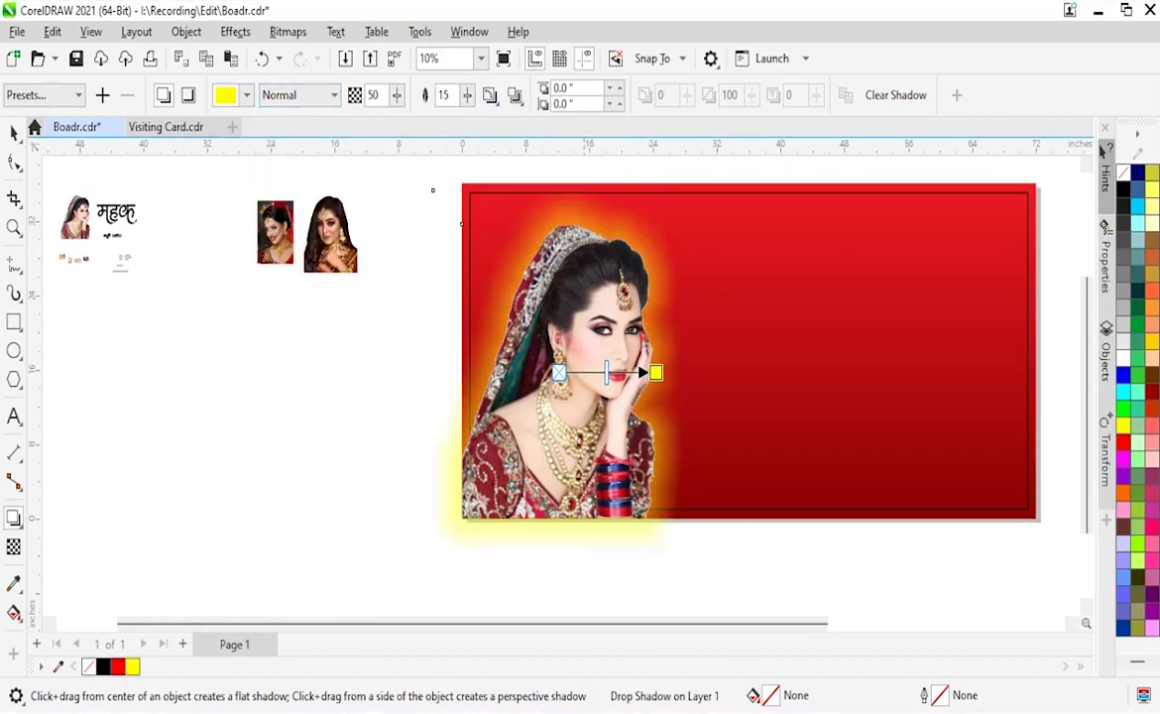
# Place the glowing bride inside the red gradient rectangle as PowerClip contents so the picture and glow are trimmed at the board's edges.
pyautogui.press('space')
pyautogui.scroll(1, 428, 203)
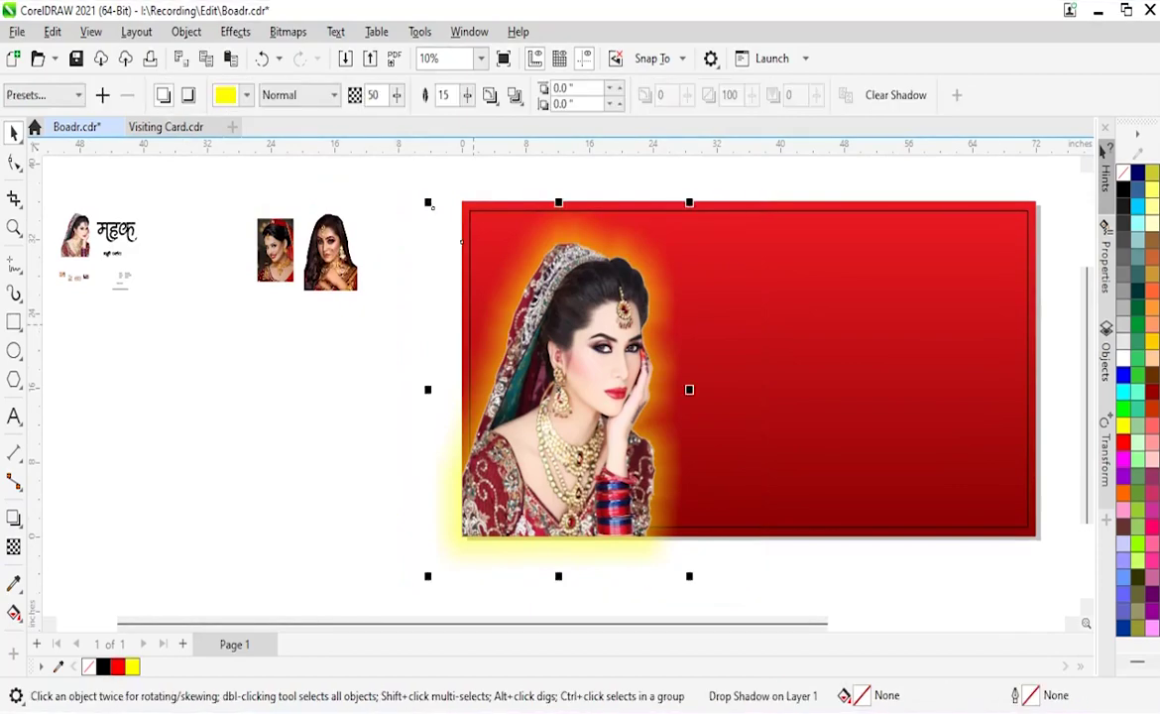
pyautogui.press('Delete')
pyautogui.rightClick(682, 386)
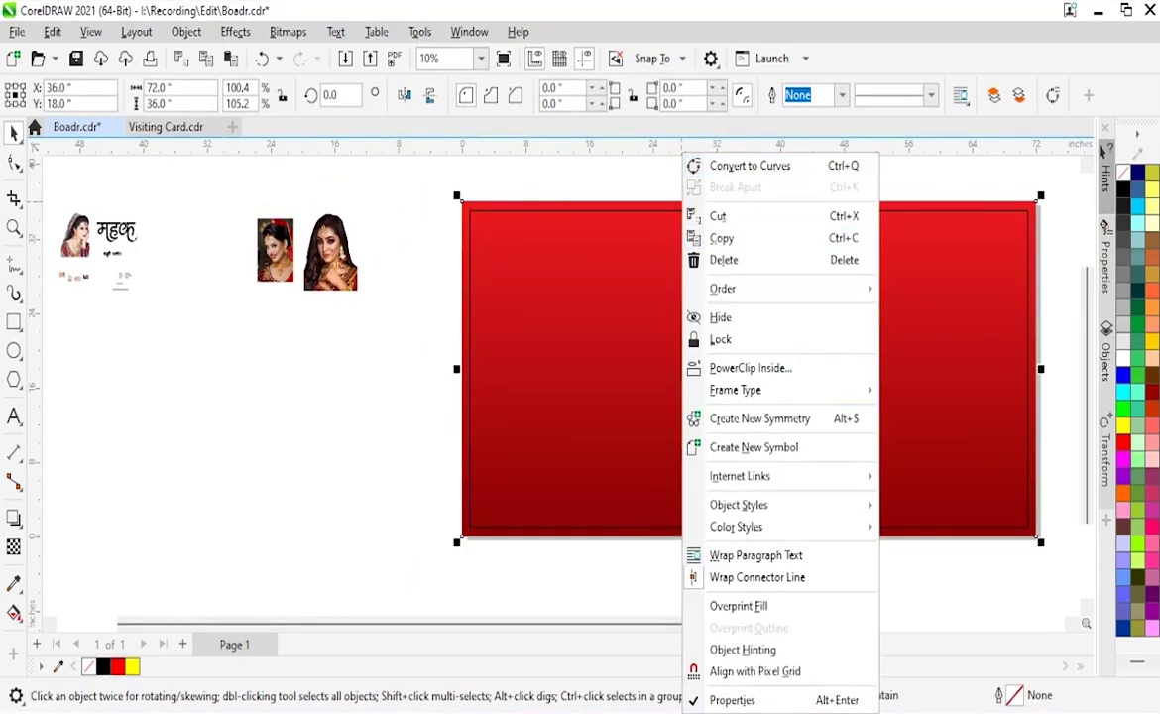
pyautogui.click(466, 344)
pyautogui.rightClick(466, 344)
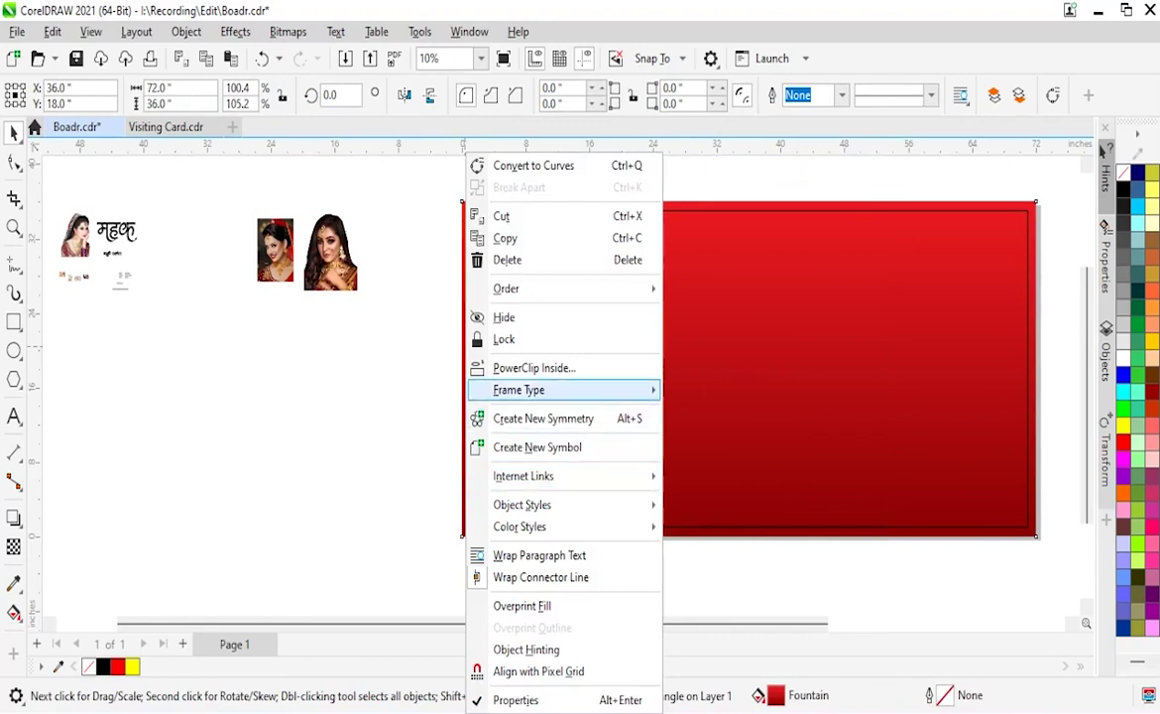
pyautogui.moveTo(486, 388)
pyautogui.click(684, 389)
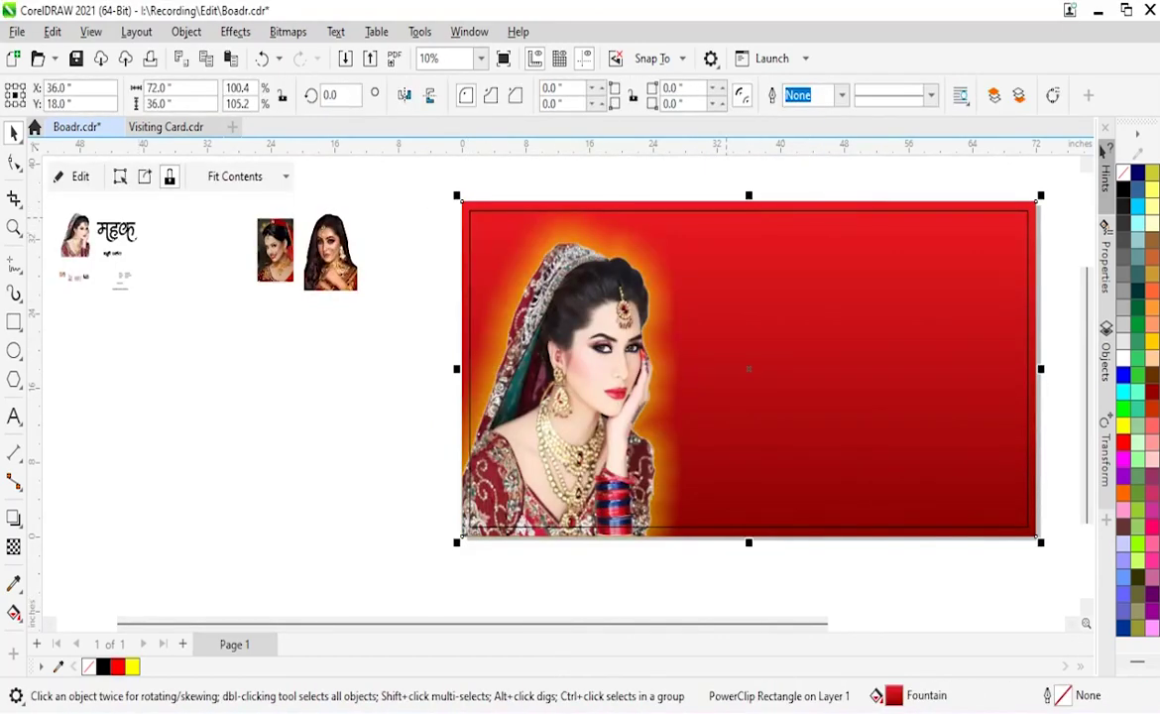
# Place a copy of the title महक, about 31.9 × 13.1 inches, beside the bride and give it a yellow fill and black outline.
pyautogui.moveTo(116, 230); pyautogui.dragTo(929, 414)
pyautogui.moveTo(793, 327); pyautogui.dragTo(797, 331)
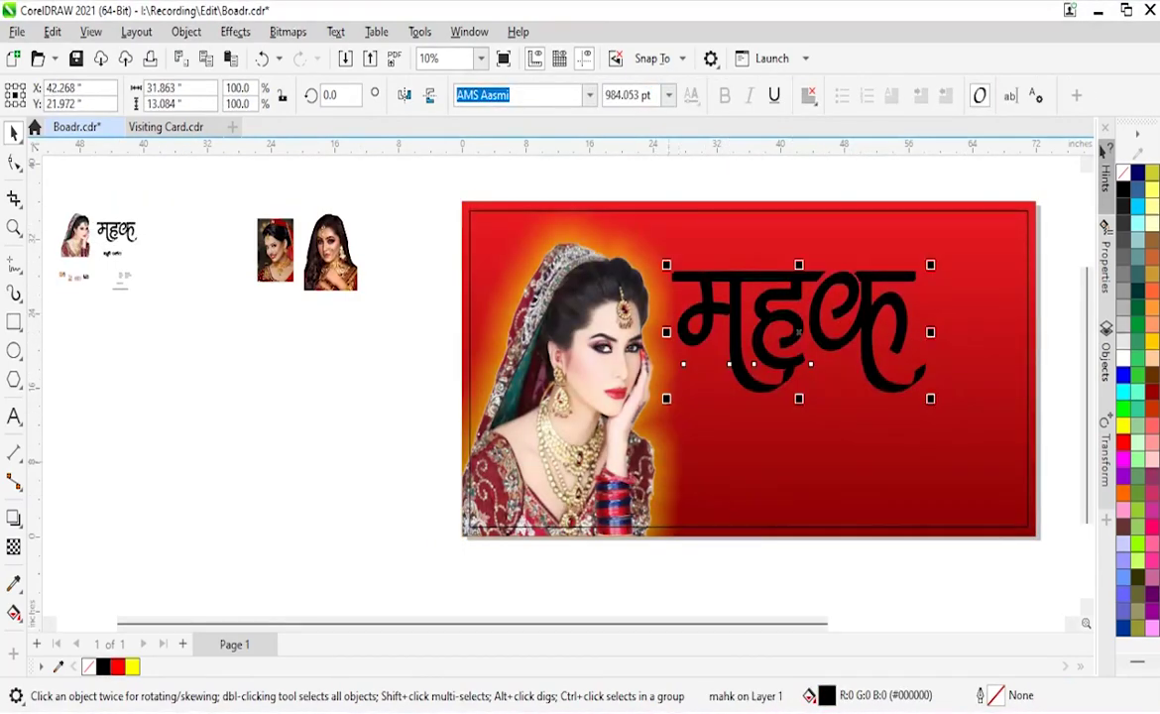
pyautogui.click(1123, 424)
pyautogui.rightClick(1123, 357)
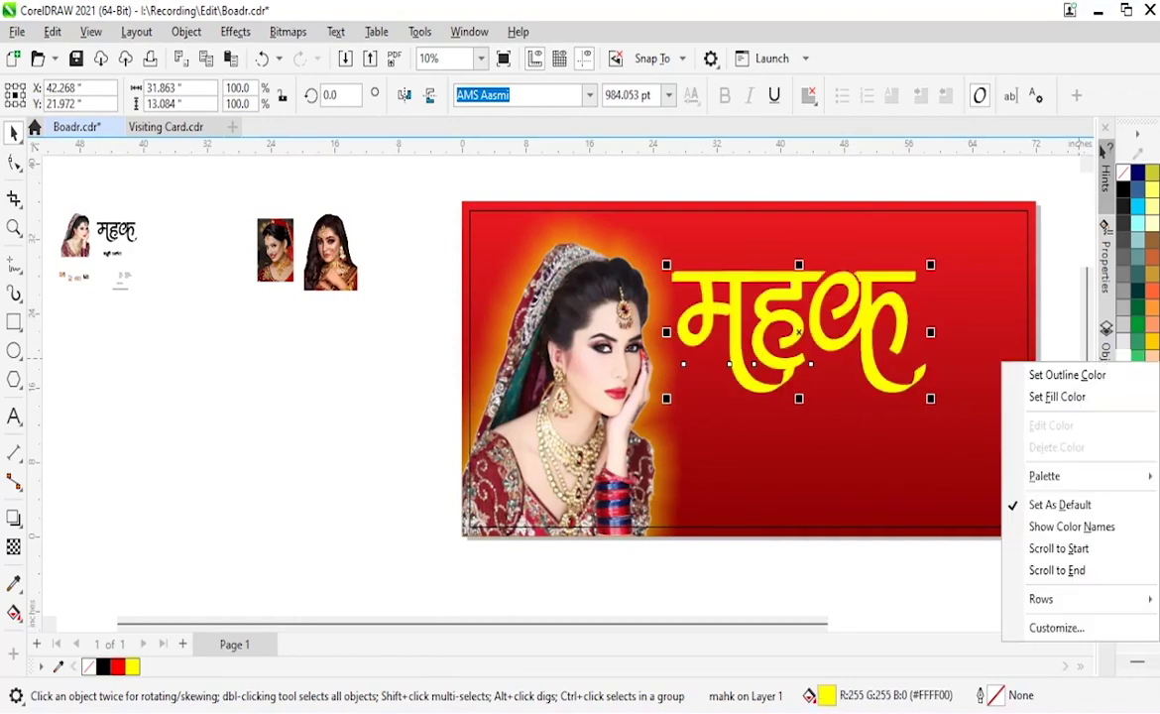
pyautogui.click(1061, 376)
pyautogui.rightClick(1123, 189)
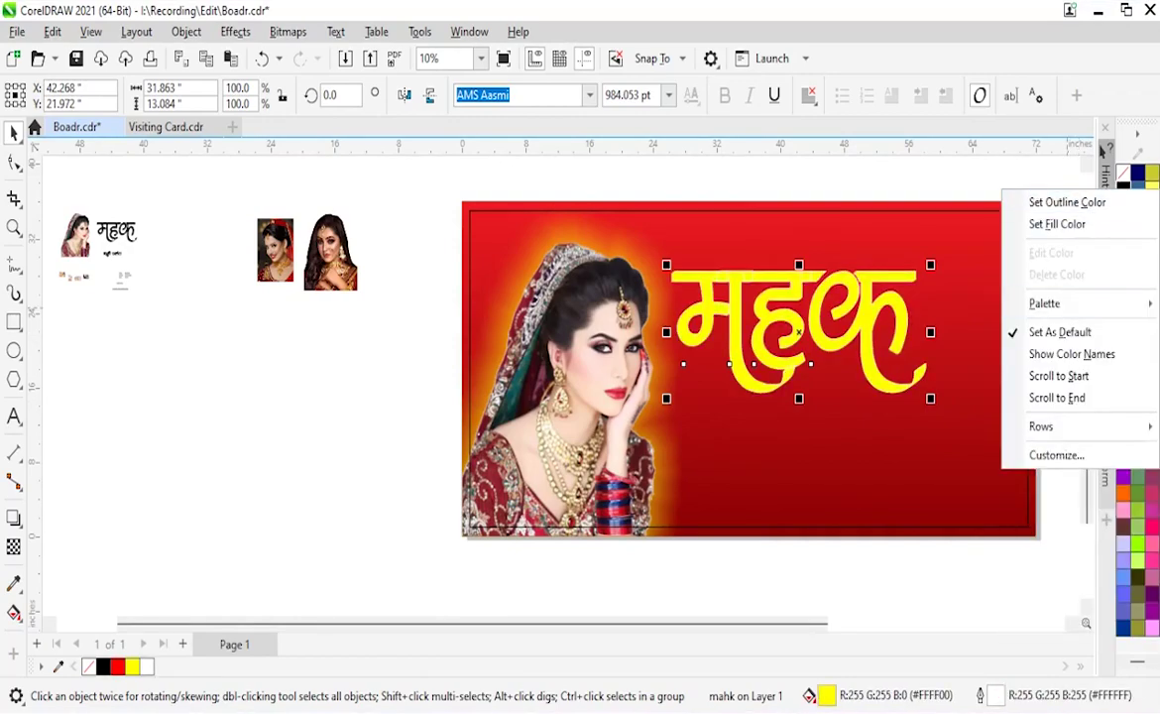
pyautogui.click(1062, 199)
# Set the महक title's outline to 1 mm wide, placed behind the fill and scaling with the object.
pyautogui.press('F12')
pyautogui.hotkey('alt', 'Down')
pyautogui.press('Down')
pyautogui.press('Down')
pyautogui.press('Return')
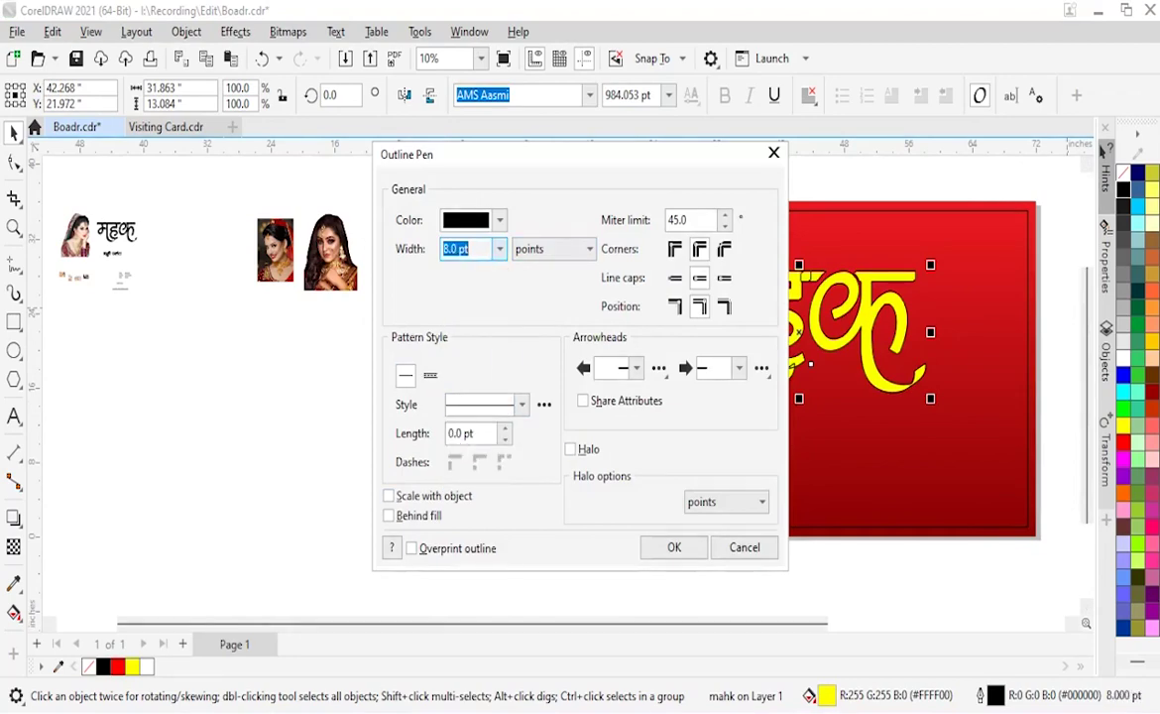
pyautogui.hotkey('alt', 'b')
pyautogui.hotkey('alt', 'Down')
pyautogui.press('Up')
pyautogui.press('Up')
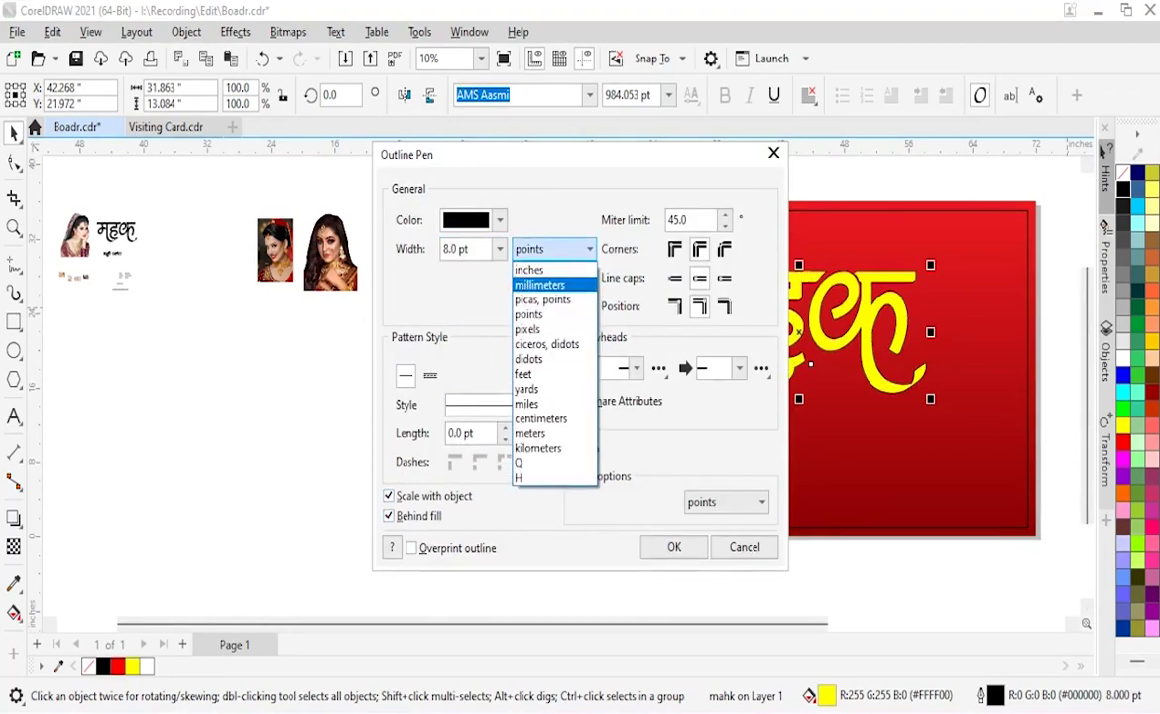
pyautogui.press('Return')
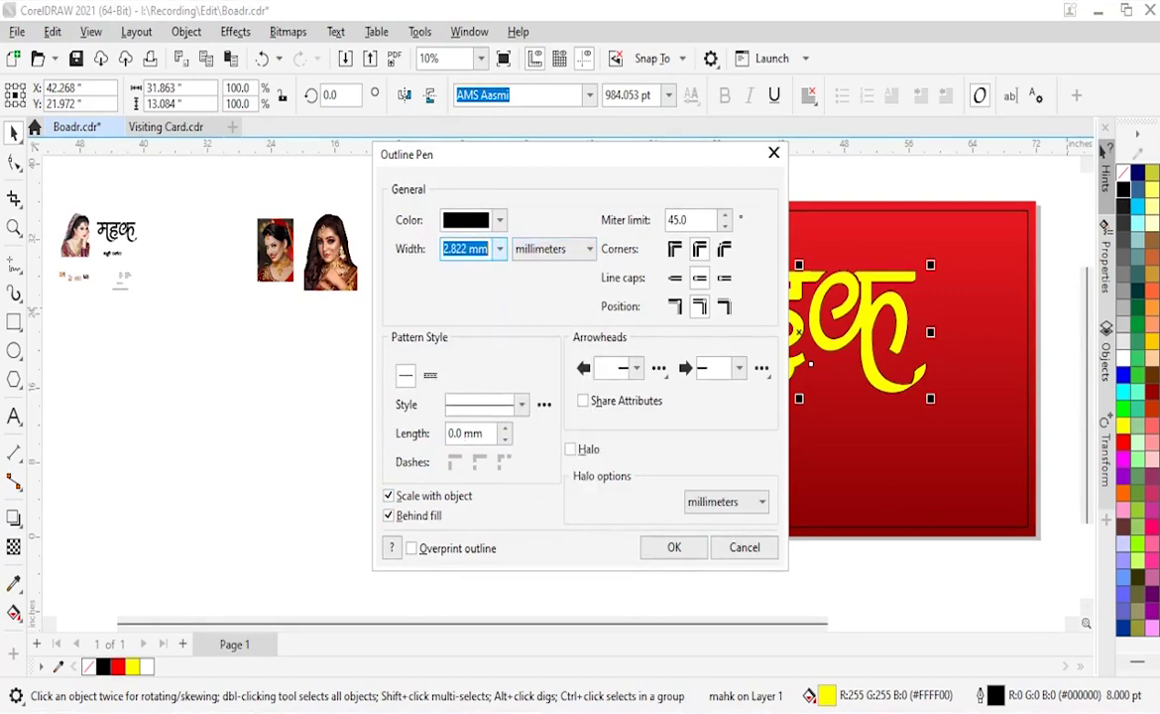
pyautogui.write('1')
pyautogui.press('Return')
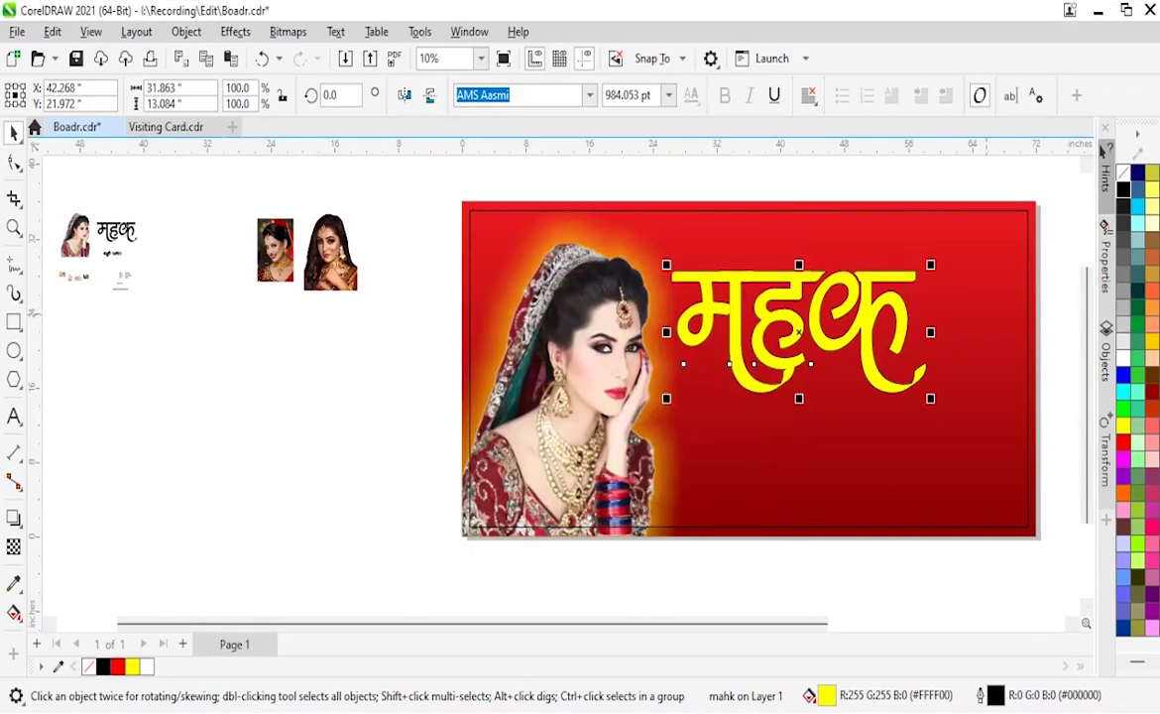
pyautogui.press('F12')
pyautogui.press('Escape')
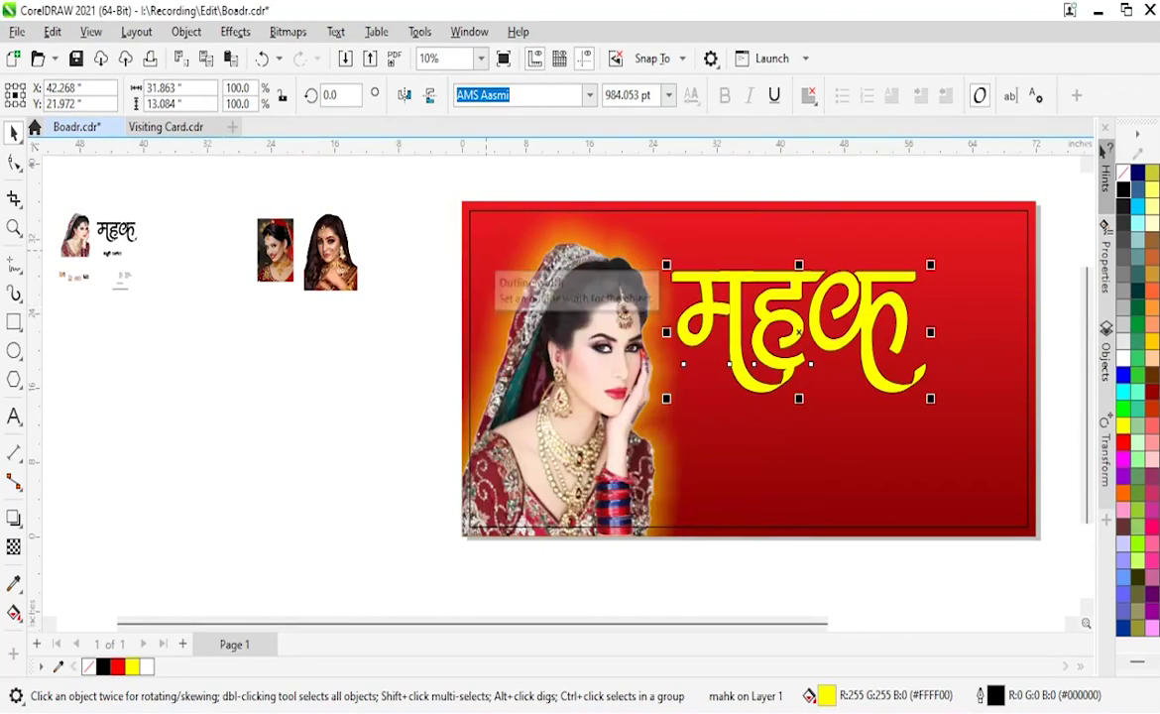
pyautogui.press('Escape')
# Place a copy of ब्यूटी पार्लर, about 11.9 × 3.1 inches, beneath the title and fill it white.
pyautogui.moveTo(117, 238); pyautogui.dragTo(721, 364)
pyautogui.moveTo(818, 398); pyautogui.dragTo(868, 409)
pyautogui.scroll(2, 776, 401)
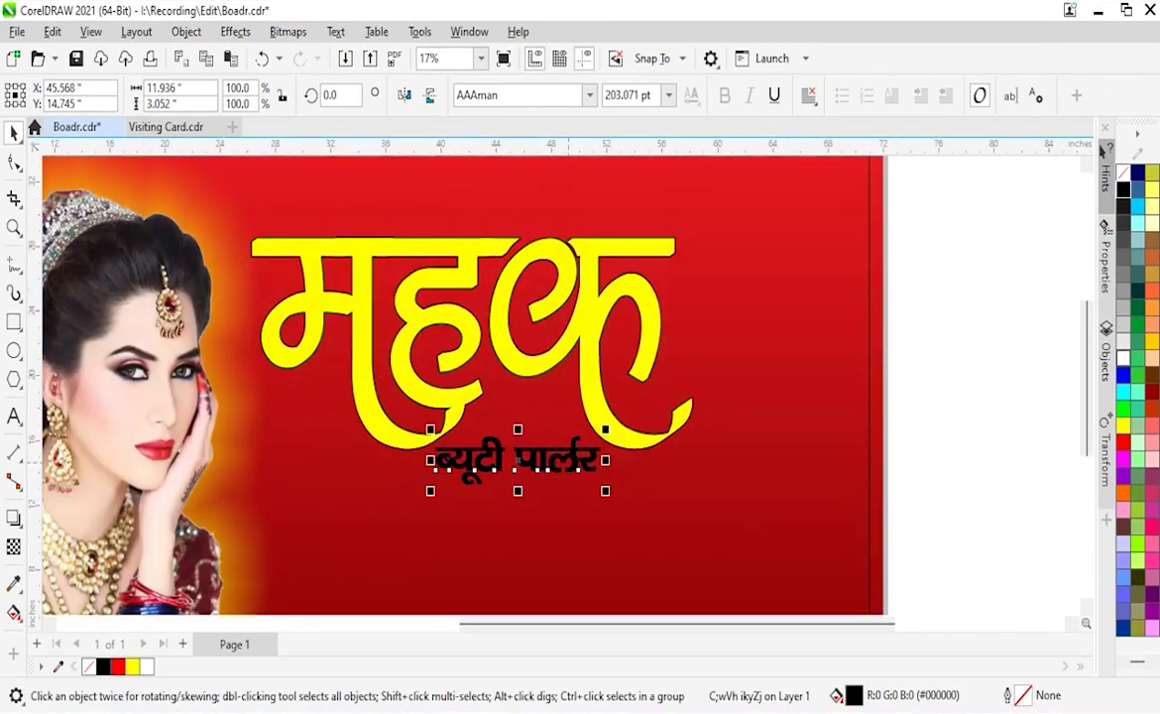
pyautogui.click(1123, 358)
pyautogui.click(1053, 281)
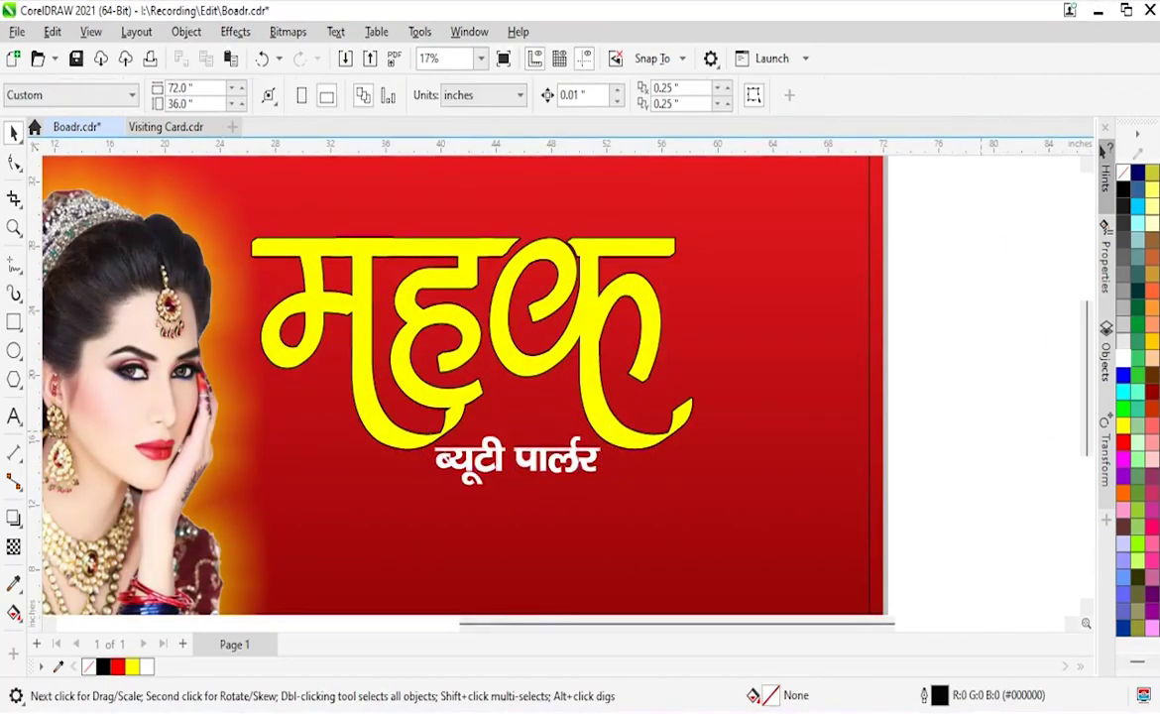
pyautogui.scroll(-3, 871, 343)
pyautogui.press('z')
pyautogui.scroll(-1, 625, 377)
pyautogui.moveTo(492, 251); pyautogui.dragTo(952, 486)
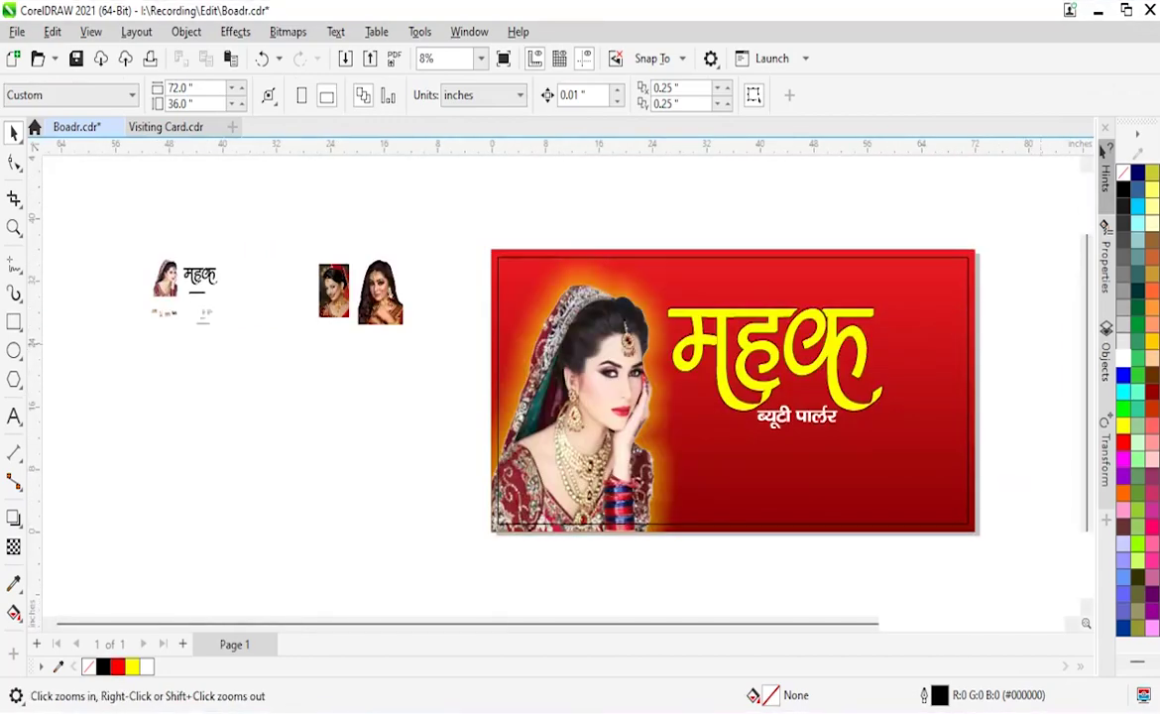
pyautogui.press('space')
pyautogui.click(372, 292)
pyautogui.click(371, 292)
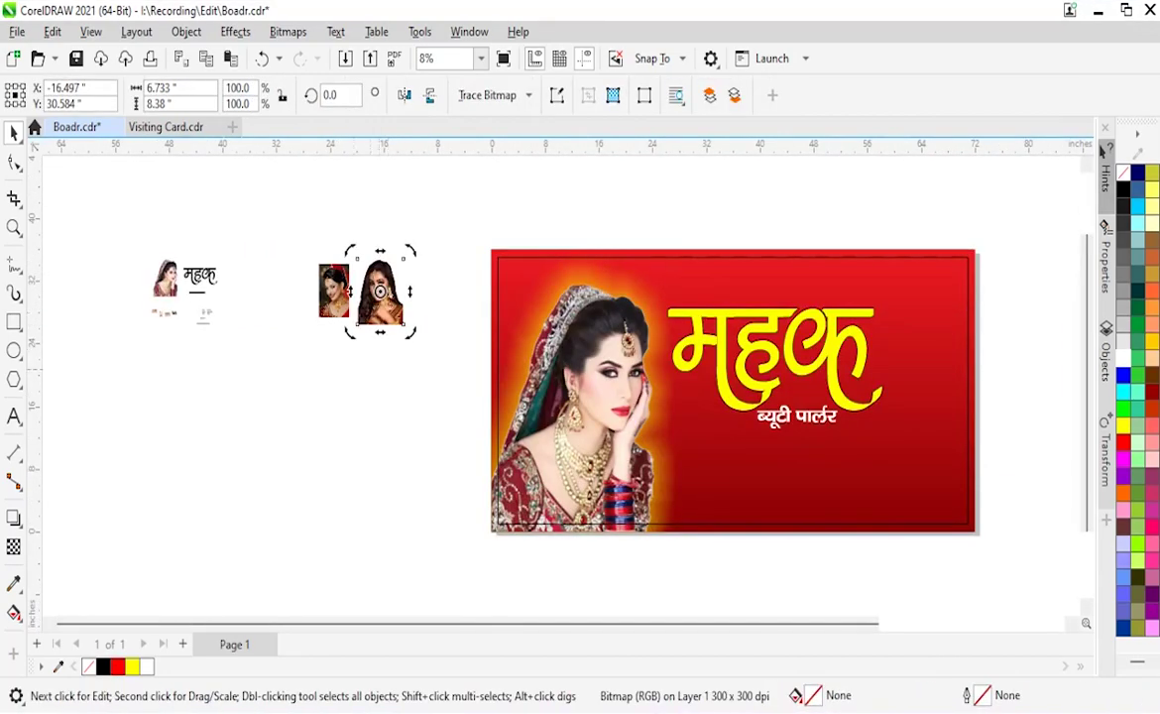
pyautogui.press('Escape')
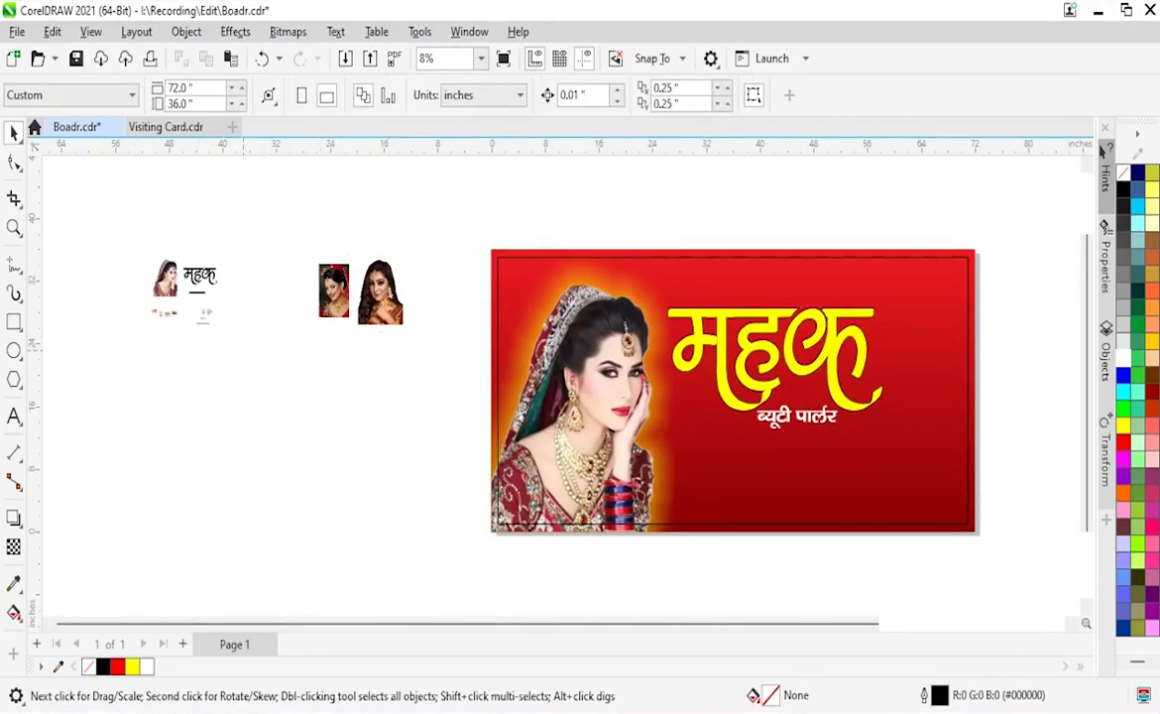
# Copy the visiting card's six service names, phone number and address onto the board below ब्यूटी पार्लर, about 8.8 × 7.3 inches overall.
pyautogui.press('z')
pyautogui.moveTo(114, 262); pyautogui.dragTo(317, 352)
pyautogui.press('space')
pyautogui.moveTo(465, 378); pyautogui.dragTo(553, 464)
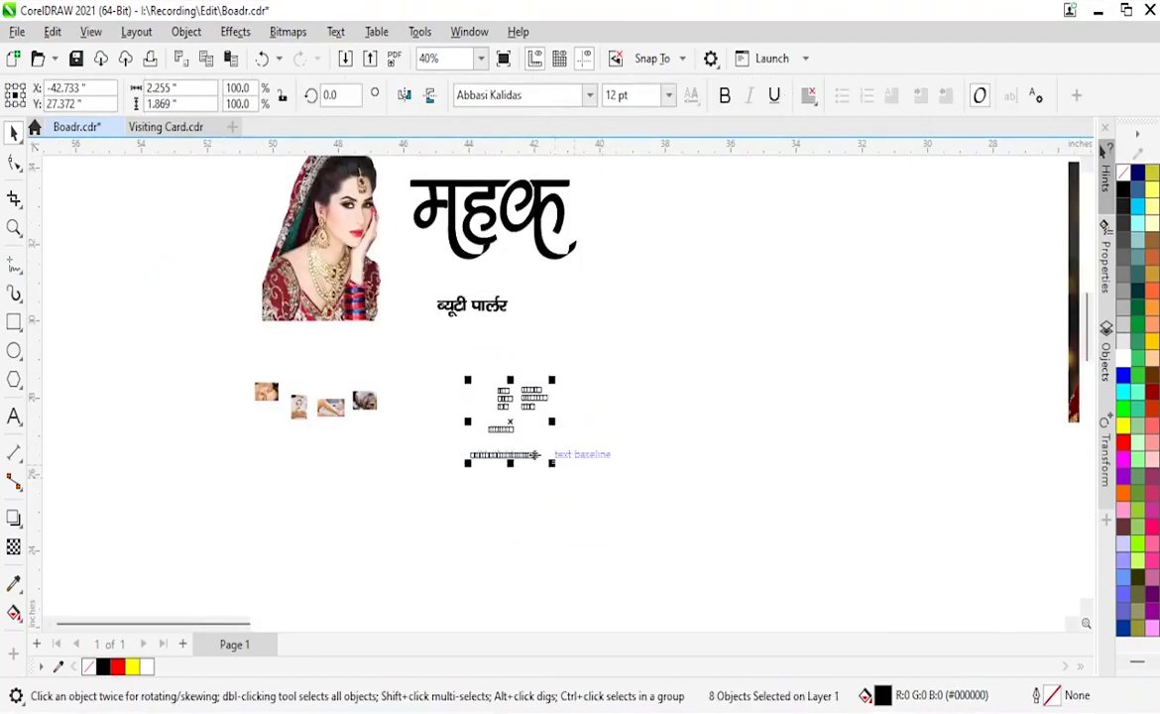
pyautogui.scroll(-2, 377, 407)
pyautogui.moveTo(340, 381); pyautogui.dragTo(976, 548)
pyautogui.scroll(-1, 976, 549)
pyautogui.scroll(1, 946, 408)
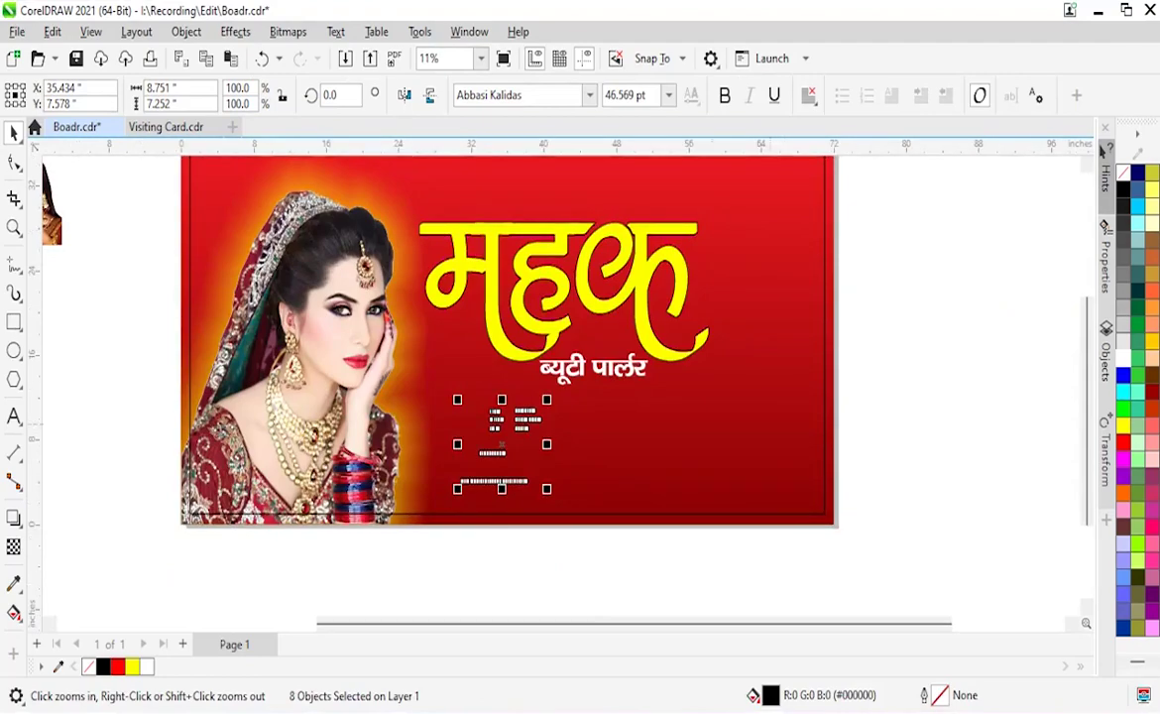
pyautogui.scroll(2, 595, 386)
pyautogui.press('Escape')
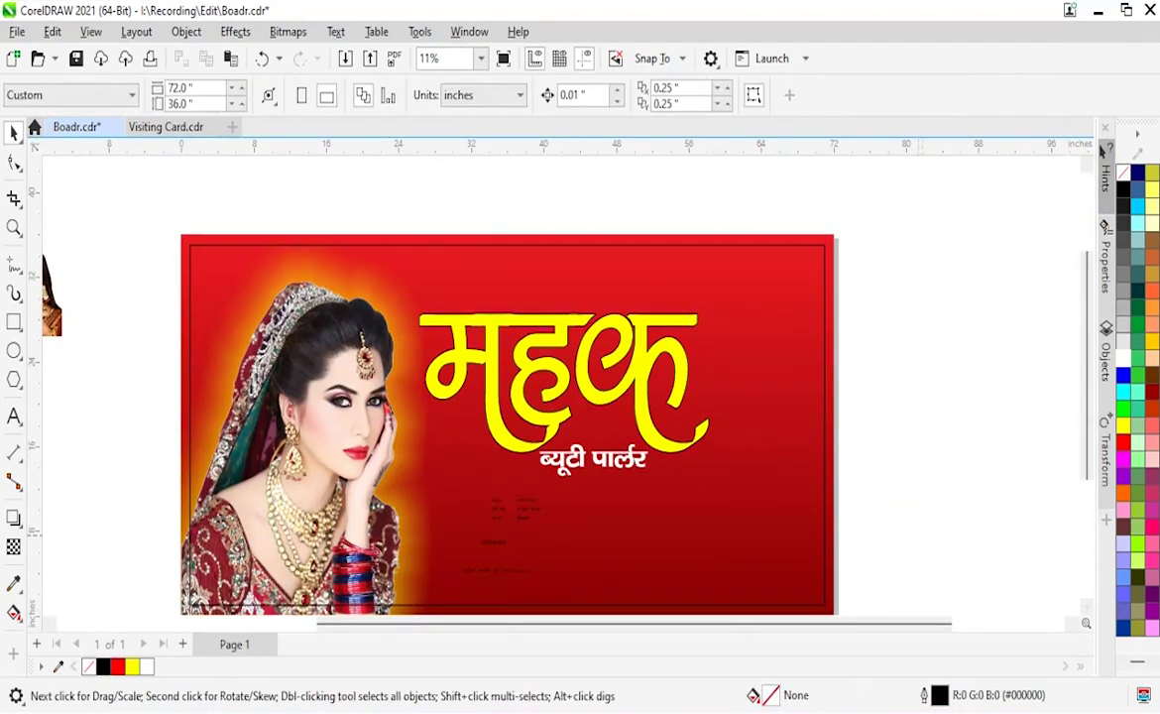
# Enlarge the six service names to about 26 × 10 inches overall and set their font to Abbasi Mahadev.
pyautogui.moveTo(921, 533); pyautogui.dragTo(922, 534)
pyautogui.moveTo(445, 478); pyautogui.dragTo(393, 449)
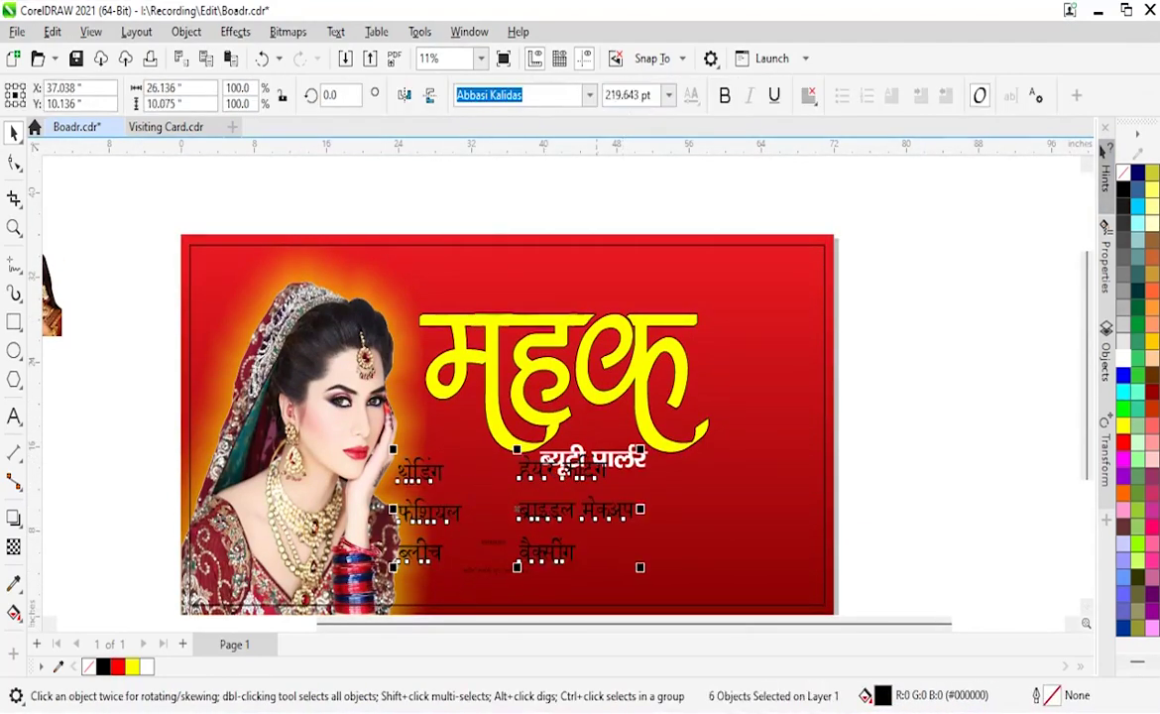
pyautogui.click(589, 94)
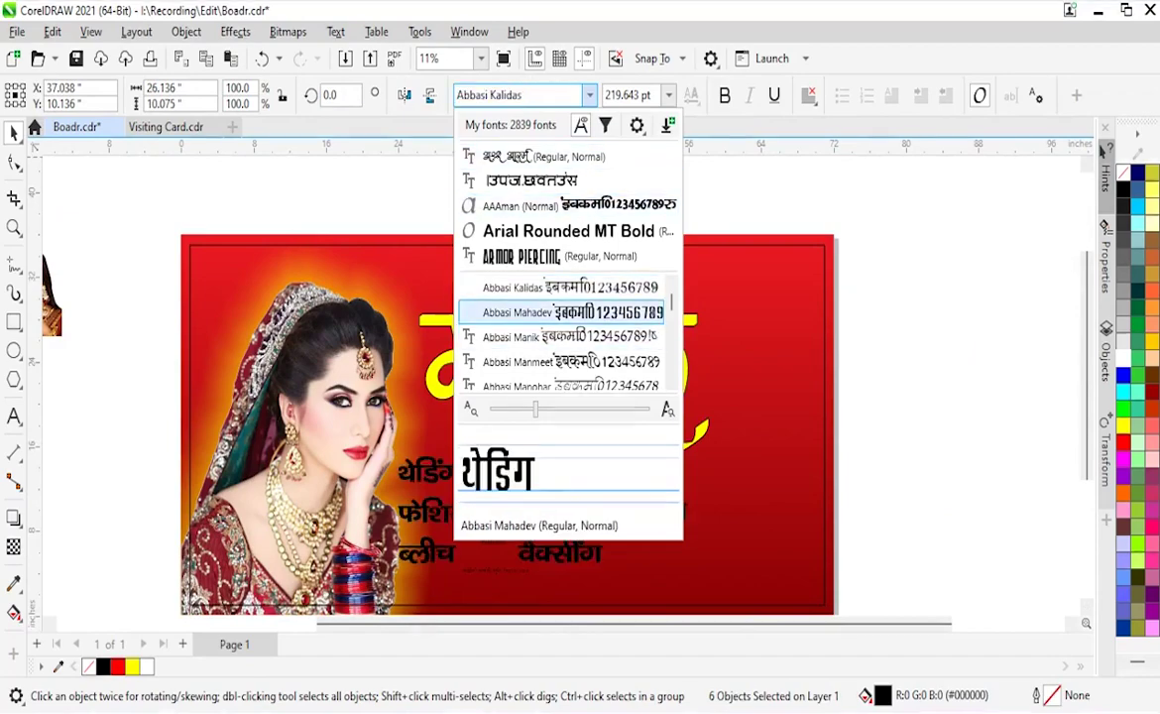
pyautogui.click(560, 312)
pyautogui.scroll(-2, 495, 396)
pyautogui.scroll(3, 495, 397)
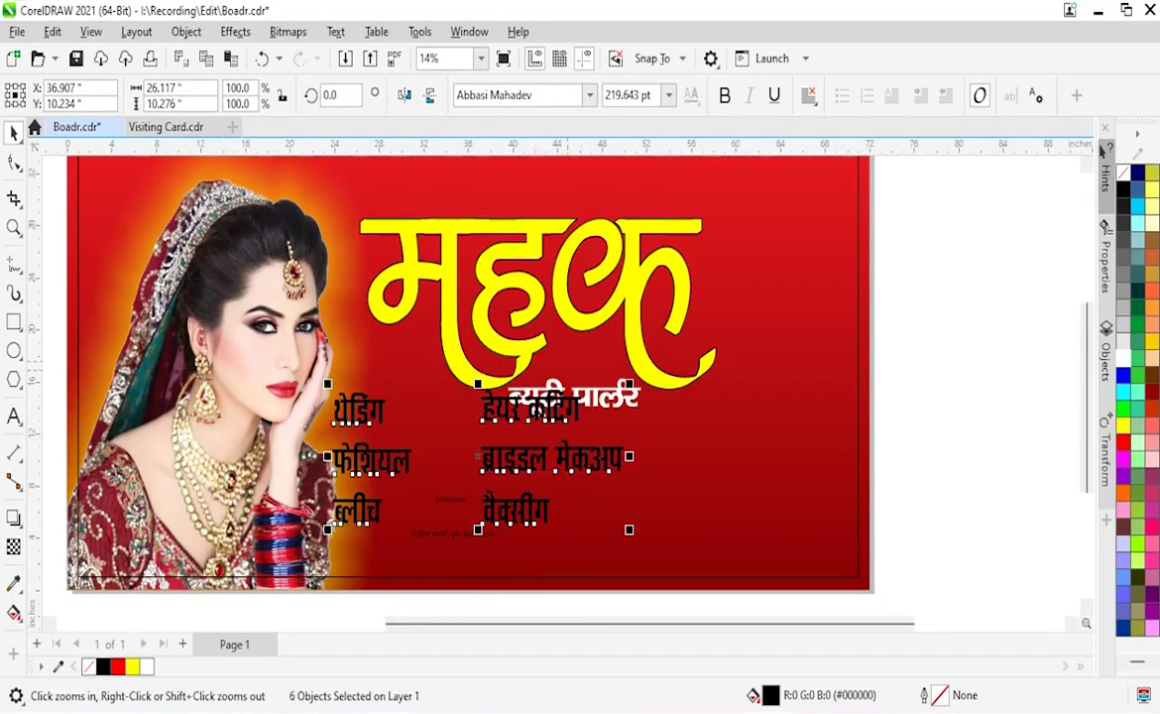
# Move the six service names off the board to its right side and the phone and address lines below the board.
pyautogui.scroll(-2, 567, 322)
pyautogui.hotkey('ctrl', 'z')
pyautogui.hotkey('ctrl', 'z')
pyautogui.press('Escape')
pyautogui.click(508, 426)
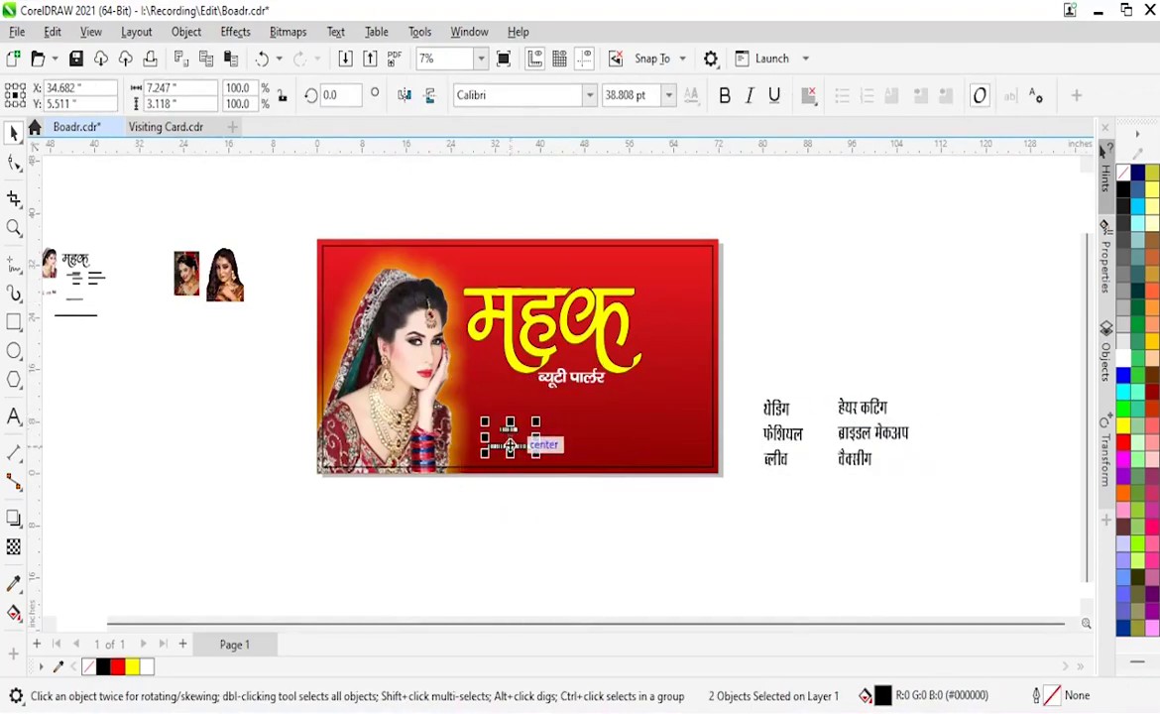
pyautogui.press('Escape')
# Move फेशियल to the end of the first service row and space the row's three names evenly on one line.
pyautogui.press('z')
pyautogui.moveTo(440, 374); pyautogui.dragTo(910, 468)
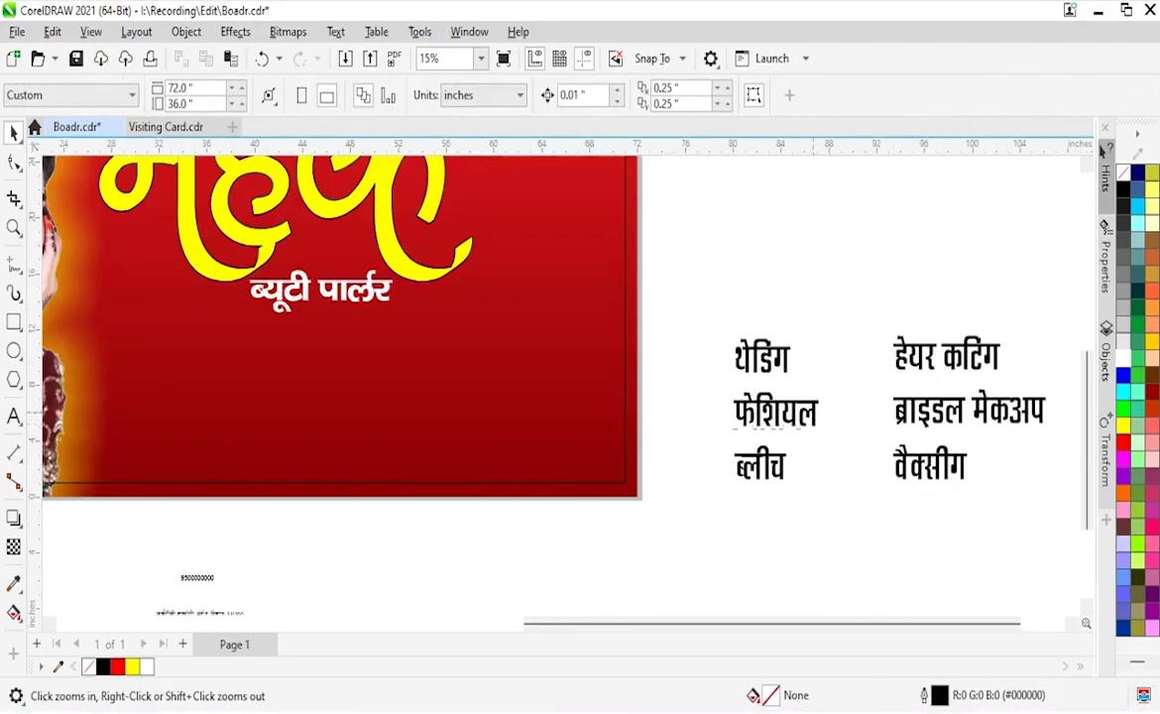
pyautogui.press('space')
pyautogui.click(775, 412)
pyautogui.moveTo(775, 411); pyautogui.dragTo(1010, 356)
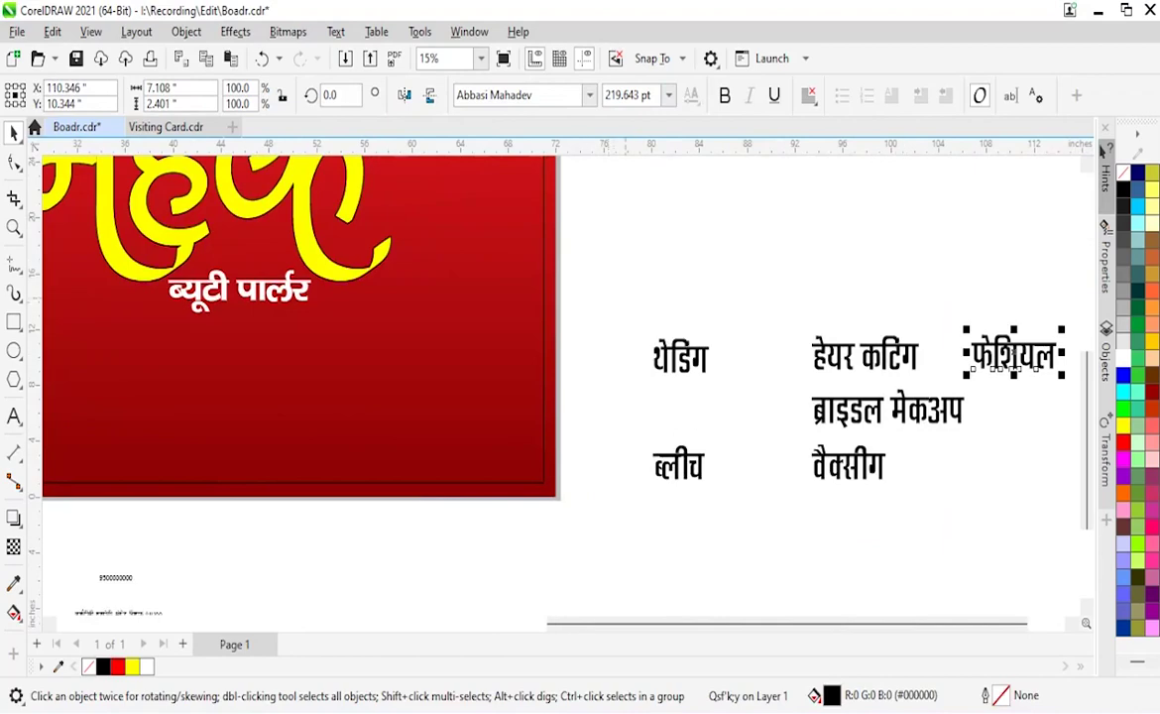
pyautogui.hscroll(2, 567, 396)
pyautogui.hotkey('shift', 'c')
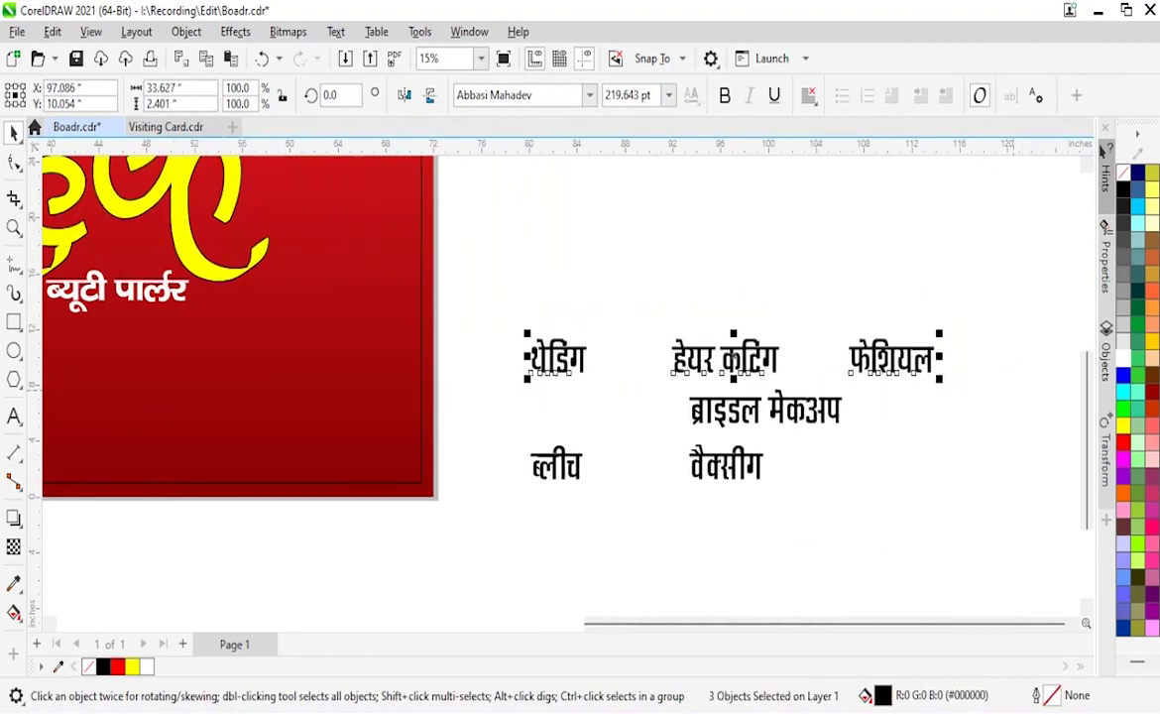
# Left-align ब्राइडल मेकअप under थेडिंग, and move ब्लीच into the second row, left-aligned under हेयर कटिंग.
pyautogui.press('Escape')
pyautogui.click(765, 409)
pyautogui.keyDown('shift'); pyautogui.click(557, 359); pyautogui.keyUp('shift')
pyautogui.press('l')
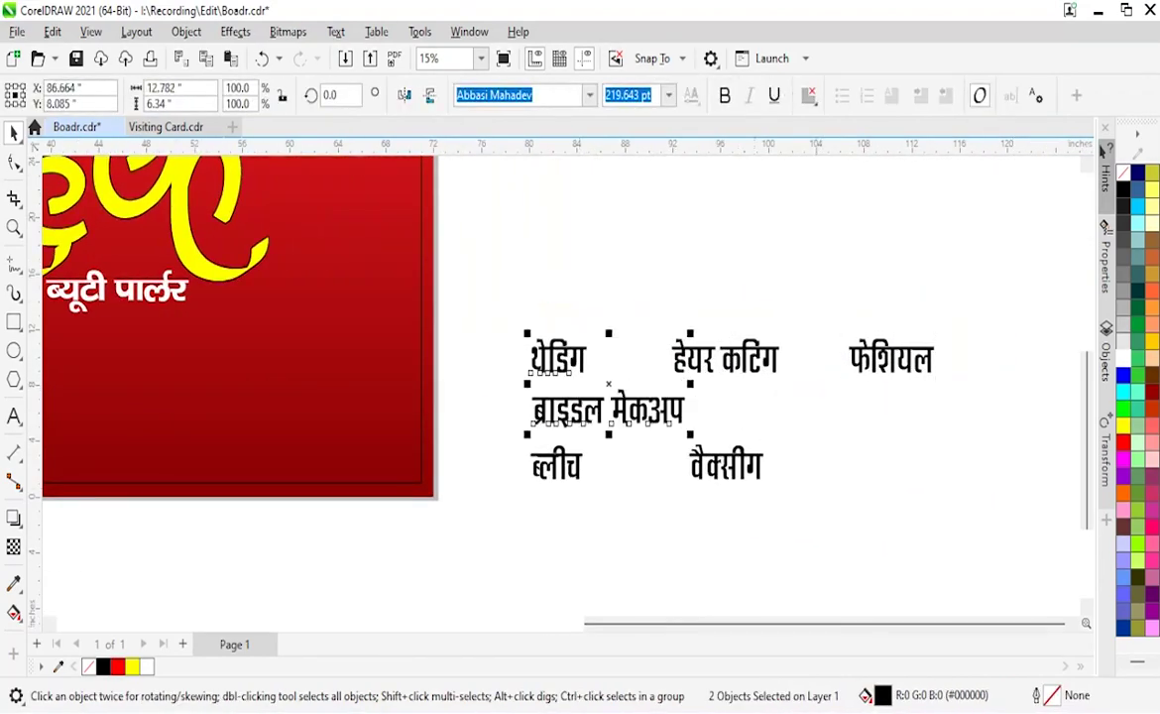
pyautogui.press('Escape')
pyautogui.moveTo(535, 479); pyautogui.dragTo(729, 421)
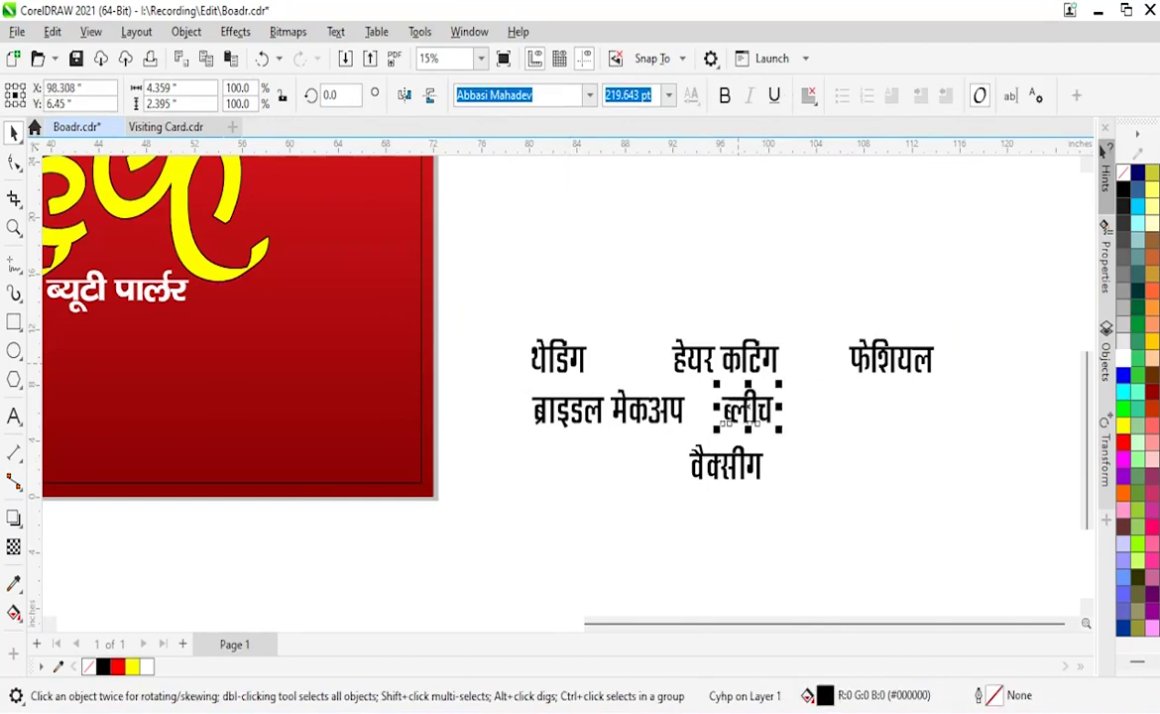
pyautogui.keyDown('shift'); pyautogui.click(723, 359); pyautogui.keyUp('shift')
pyautogui.press('l')
pyautogui.press('Escape')
# Move वैक्सीग into the second row, left-aligned under फेशियल, and align the second row's names with each other.
pyautogui.moveTo(728, 465); pyautogui.dragTo(892, 414)
pyautogui.keyDown('shift'); pyautogui.click(890, 357); pyautogui.keyUp('shift')
pyautogui.press('l')
pyautogui.moveTo(949, 486); pyautogui.dragTo(505, 382)
pyautogui.press('e')
pyautogui.press('Escape')
# Shift ब्लीच and हेयर कटिंग to the right, clear of ब्राइडल मेकअप, and keep them left-aligned as the middle column.
pyautogui.click(677, 415)
pyautogui.keyDown('alt'); pyautogui.click(678, 414); pyautogui.keyUp('alt')
pyautogui.keyDown('shift'); pyautogui.click(678, 414); pyautogui.keyUp('shift')
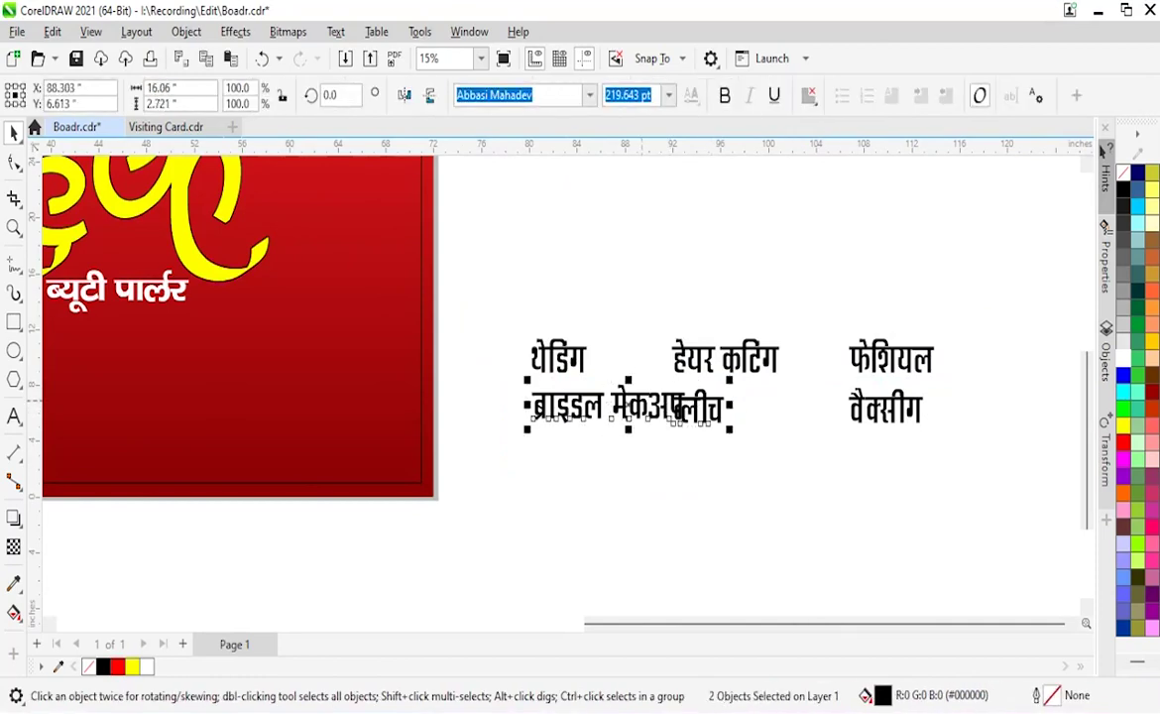
pyautogui.press('Escape')
pyautogui.keyDown('alt'); pyautogui.click(678, 414); pyautogui.keyUp('alt')
pyautogui.moveTo(678, 414); pyautogui.dragTo(729, 414)
pyautogui.click(725, 358)
pyautogui.moveTo(725, 358); pyautogui.dragTo(761, 359)
pyautogui.press('Escape')
pyautogui.moveTo(970, 474); pyautogui.dragTo(823, 297)
pyautogui.moveTo(680, 287); pyautogui.dragTo(680, 288)
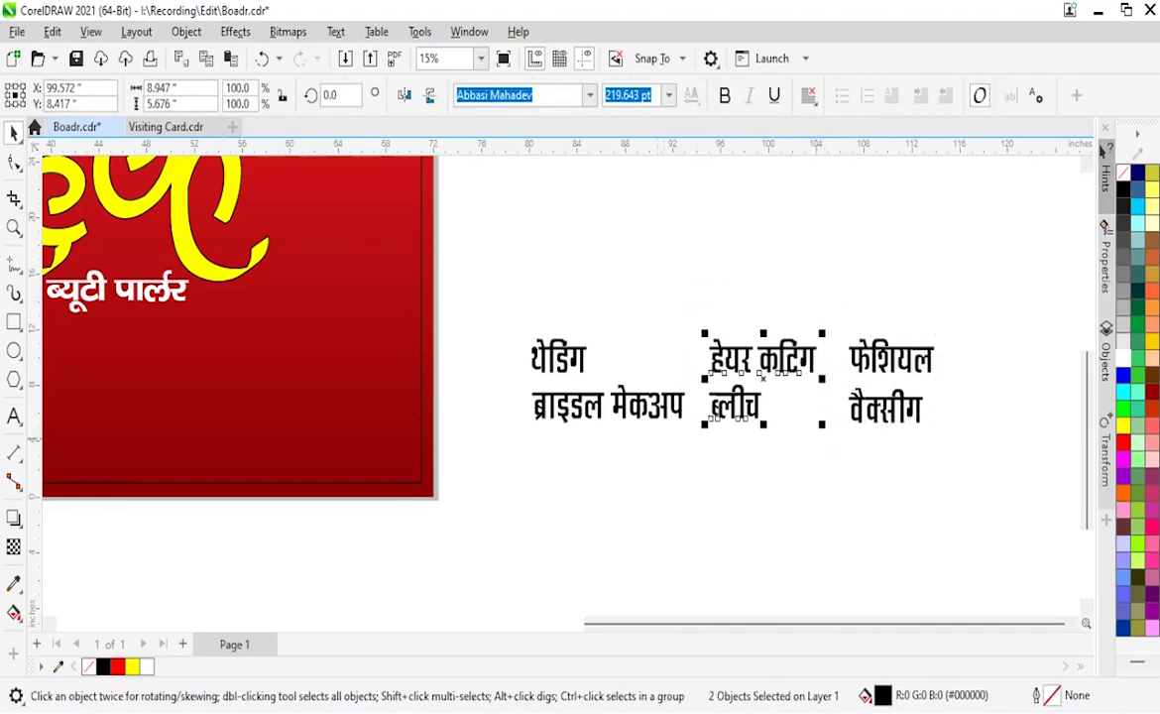
# Move the middle and last service columns further right to widen the gaps between the three columns.
pyautogui.moveTo(486, 462); pyautogui.dragTo(486, 462)
pyautogui.press('Escape')
pyautogui.moveTo(495, 297); pyautogui.dragTo(971, 466)
pyautogui.press('Escape')
pyautogui.moveTo(676, 276); pyautogui.dragTo(972, 509)
pyautogui.moveTo(892, 359); pyautogui.dragTo(926, 358)
pyautogui.moveTo(1033, 495); pyautogui.dragTo(862, 320)
pyautogui.moveTo(925, 381); pyautogui.dragTo(965, 381)
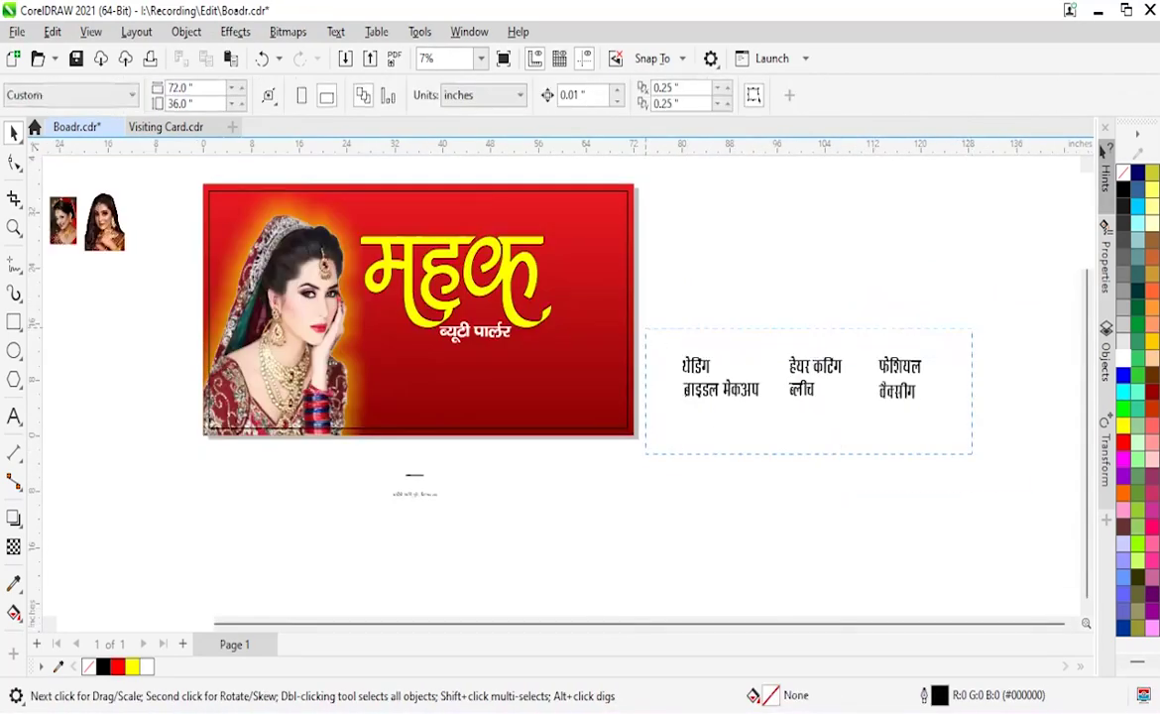
# Move the service names higher beside the board and place थेडिंग on its own above the others.
pyautogui.click(813, 377)
pyautogui.moveTo(654, 332); pyautogui.dragTo(961, 367)
pyautogui.scroll(-2, 913, 368)
pyautogui.scroll(2, 732, 291)
pyautogui.click(872, 354)
pyautogui.moveTo(872, 354)
pyautogui.mouseDown()
pyautogui.moveTo(684, 428)
pyautogui.moveTo(862, 355)
pyautogui.mouseUp()
pyautogui.scroll(2, 862, 355)
pyautogui.moveTo(310, 315); pyautogui.dragTo(402, 264)
# Combine थेडिंग, हेयर कटिंग and फेशियल into one comma-separated text line, removing the separate हेयर कटिंग and फेशियल texts.
pyautogui.doubleClick(433, 266)
pyautogui.write(',')
pyautogui.hotkey('ctrl', 'a')
pyautogui.hotkey('ctrl', 'c')
pyautogui.press('Delete')
pyautogui.click(433, 266)
pyautogui.hotkey('ctrl', 'v')
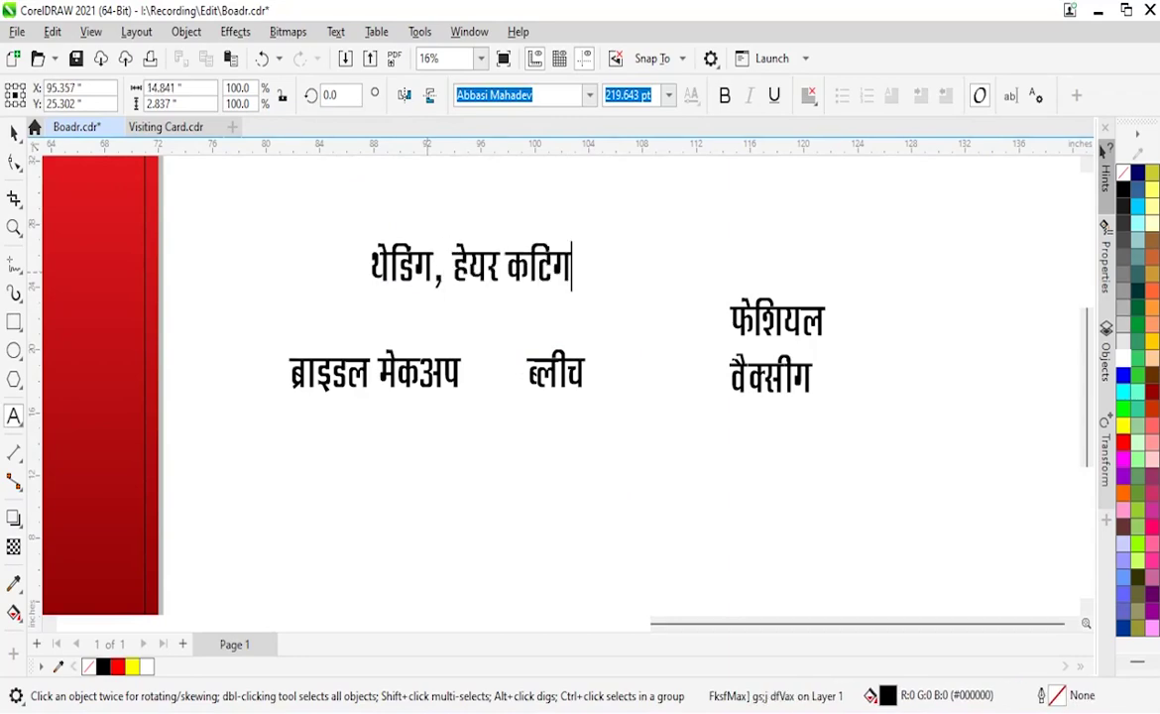
pyautogui.write(',')
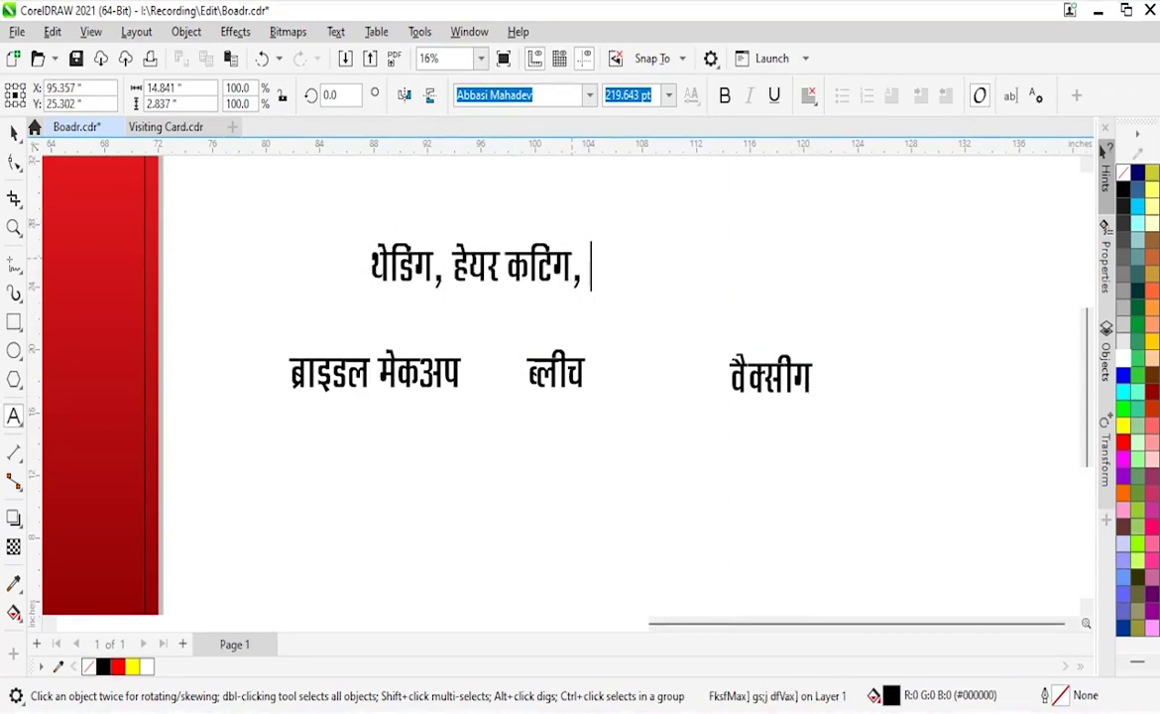
pyautogui.write('फेशियल')
# Move ब्राइडल मेकअप into the combined services line after फेशियल, separated by a comma, removing its separate text.
pyautogui.click(375, 372)
pyautogui.hotkey('ctrl', 'a')
pyautogui.hotkey('ctrl', 'x')
pyautogui.click(684, 269)
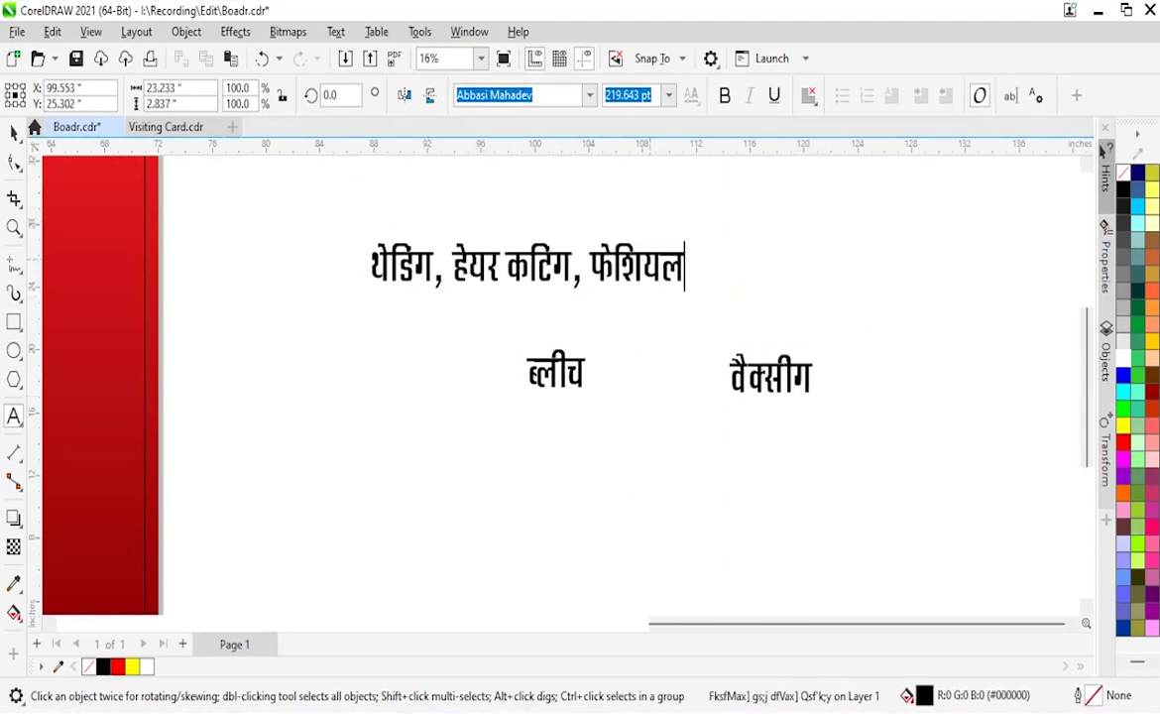
pyautogui.hotkey('ctrl', 'v')
# Move the separate ब्लीच and वैक्सीग texts into the services text as a comma-separated second line.
pyautogui.click(556, 373)
pyautogui.hotkey('ctrl', 'a')
pyautogui.hotkey('ctrl', 'x')
pyautogui.click(783, 268)
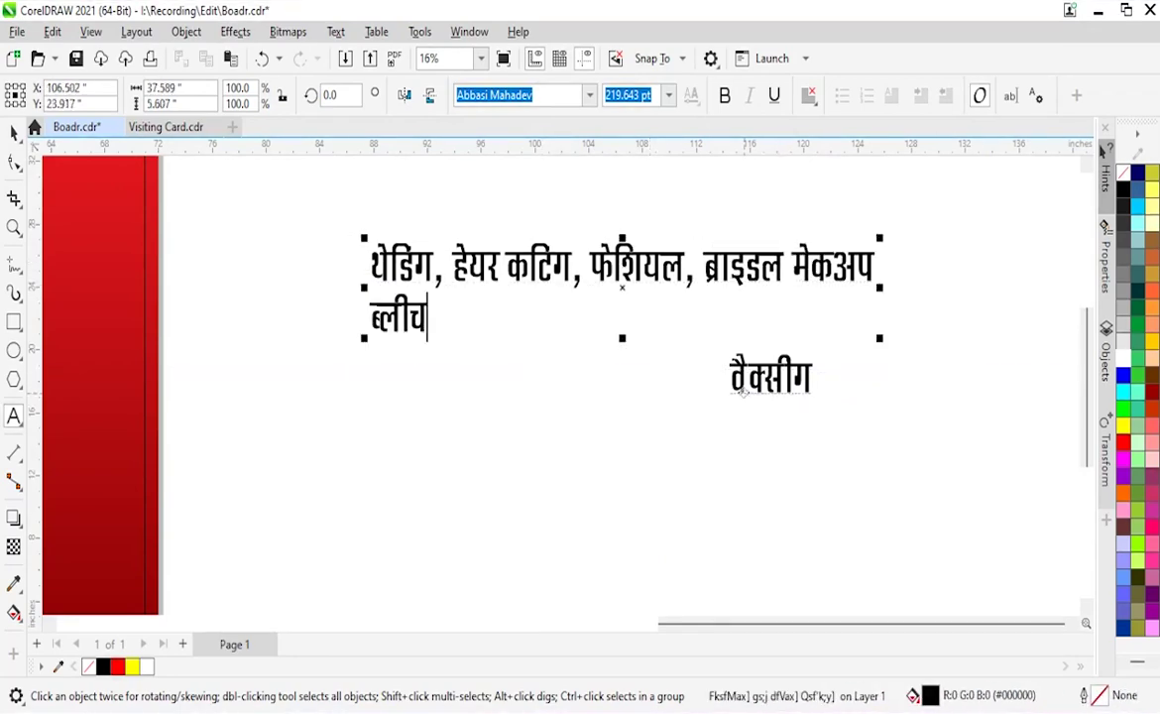
pyautogui.click(742, 392)
pyautogui.hotkey('ctrl', 'a')
pyautogui.hotkey('ctrl', 'x')
pyautogui.click(436, 318)
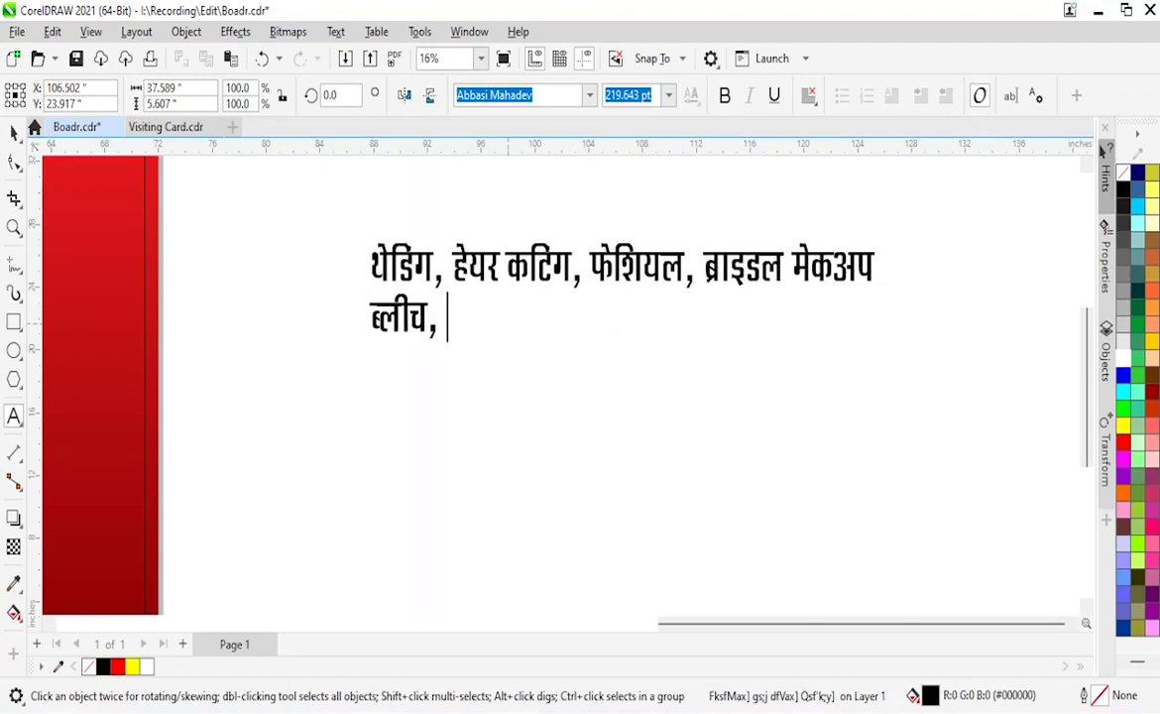
# Move ब्राइडल मेकअप from the first services line to the end of the second, and centre-align both lines.
pyautogui.moveTo(699, 268); pyautogui.dragTo(873, 267)
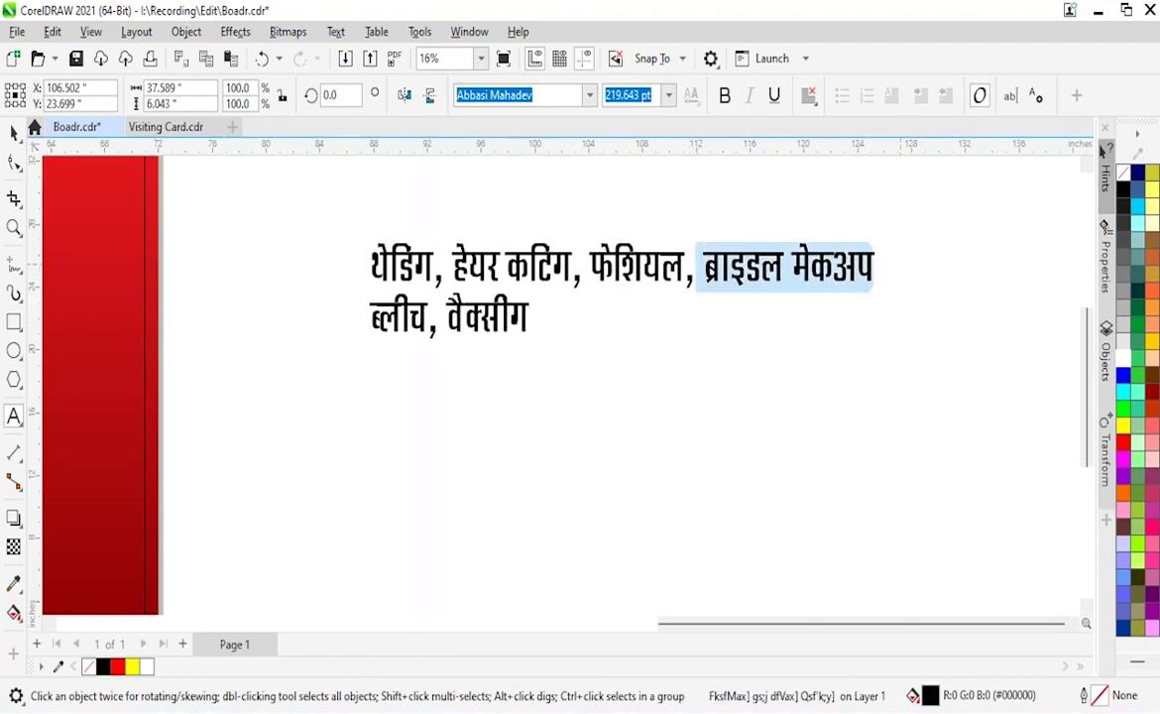
pyautogui.hotkey('ctrl', 'x')
pyautogui.hotkey('ctrl', 'v')
pyautogui.hotkey('ctrl', 'a')
pyautogui.hotkey('ctrl', 'space')
pyautogui.press('F4')
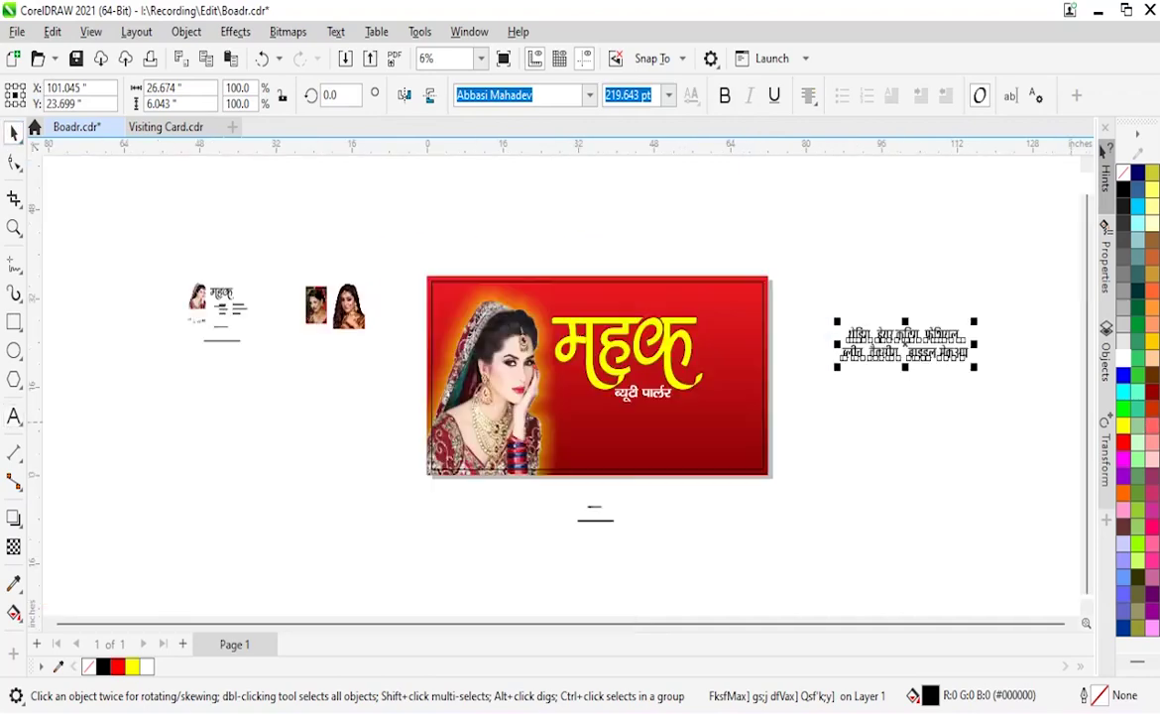
# Place the two-line services text on the board beneath ब्यूटी पार्लर.
pyautogui.moveTo(903, 345); pyautogui.dragTo(630, 421)
pyautogui.moveTo(486, 478); pyautogui.dragTo(485, 478)
pyautogui.moveTo(725, 520); pyautogui.dragTo(466, 476)
pyautogui.press('Escape')
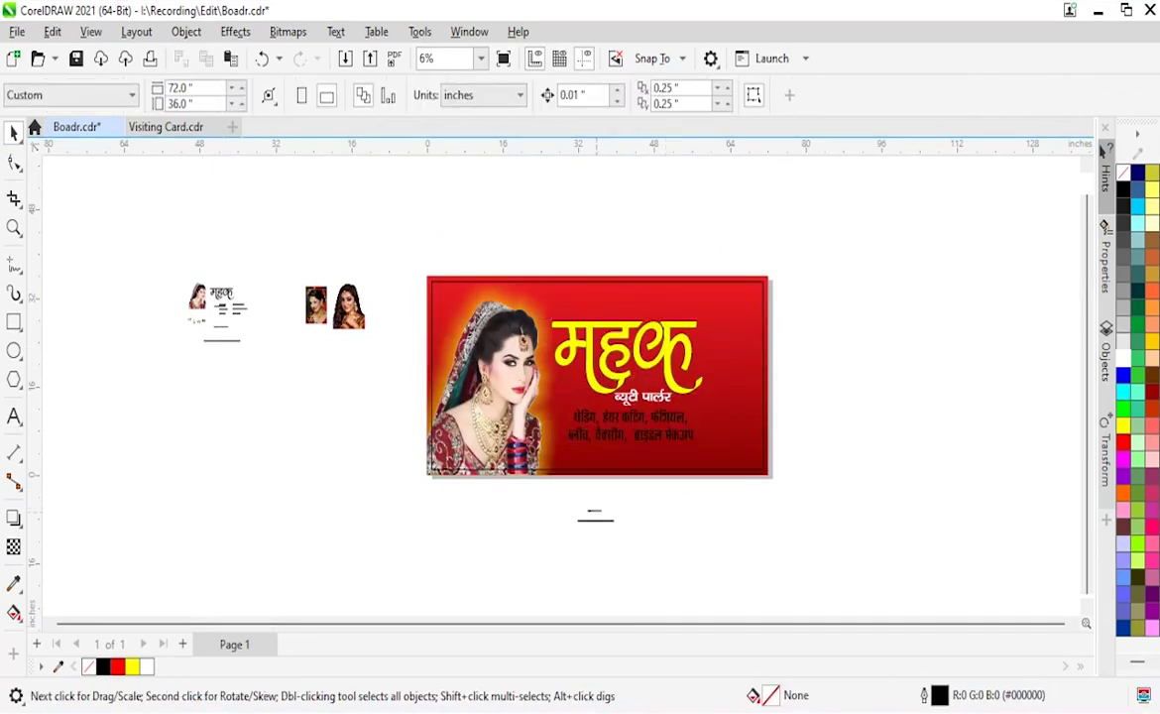
# Place the phone number in the board's upper-right corner about 19 inches wide, and colour it and the services text white.
pyautogui.click(594, 511)
pyautogui.moveTo(593, 511); pyautogui.dragTo(704, 296)
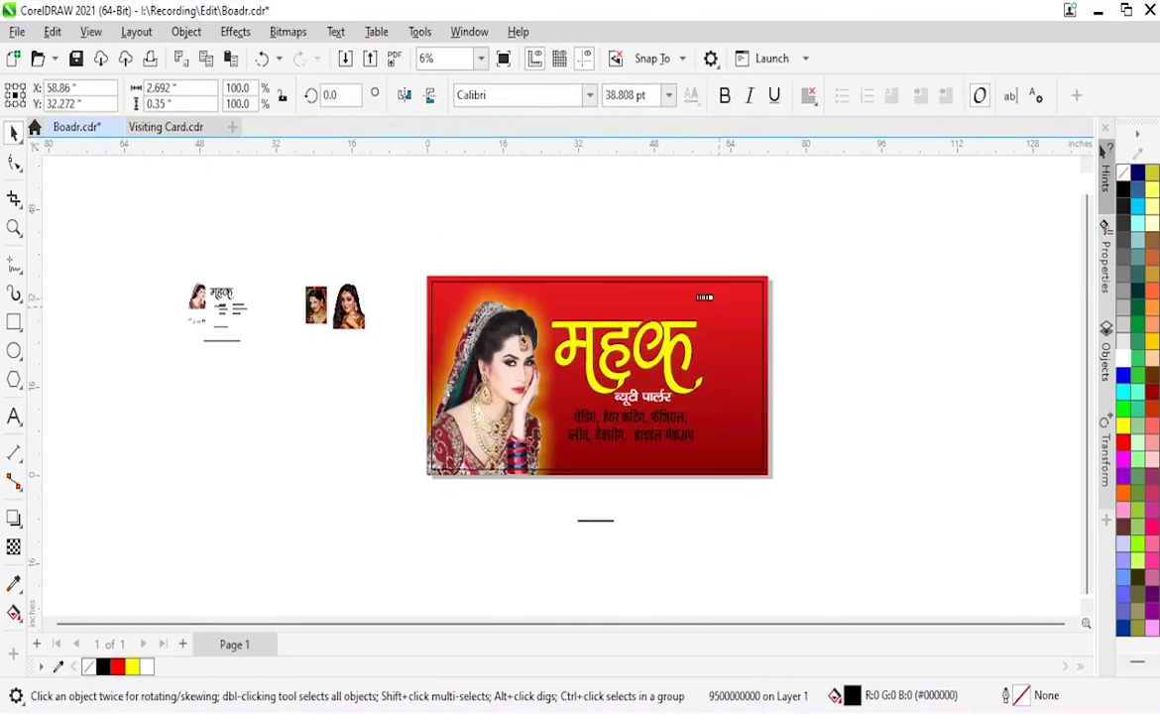
pyautogui.click(705, 296)
pyautogui.keyDown('shift'); pyautogui.click(656, 397); pyautogui.keyUp('shift')
pyautogui.press('Escape')
# Enlarge the address text below the board to about 54 inches wide and set its font to Abbasi Mahadev.
pyautogui.click(595, 520)
pyautogui.moveTo(617, 531); pyautogui.dragTo(730, 542)
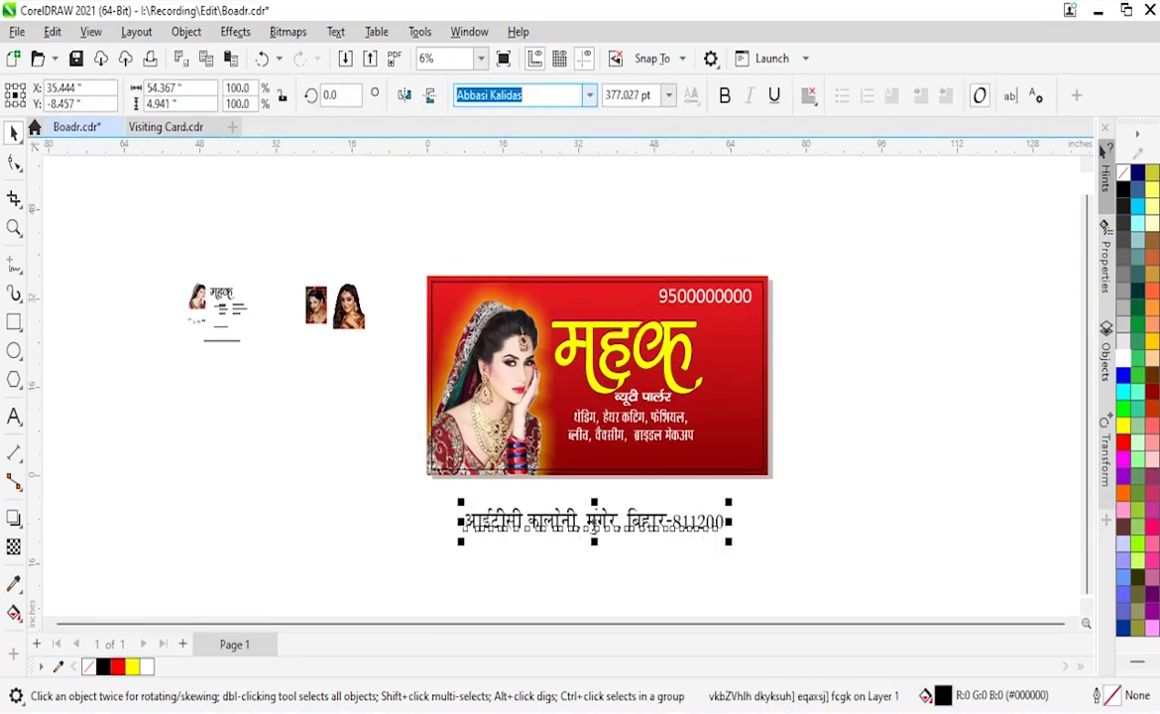
pyautogui.click(589, 95)
pyautogui.click(517, 311)
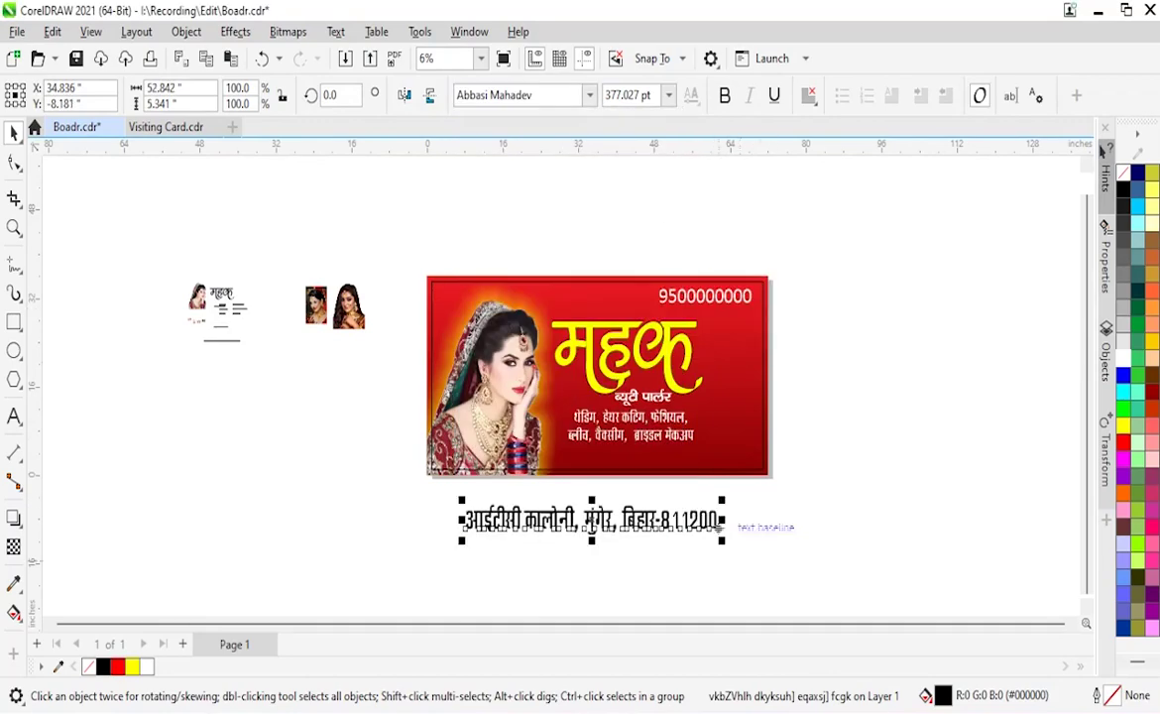
pyautogui.press('z')
pyautogui.scroll(1, 776, 437)
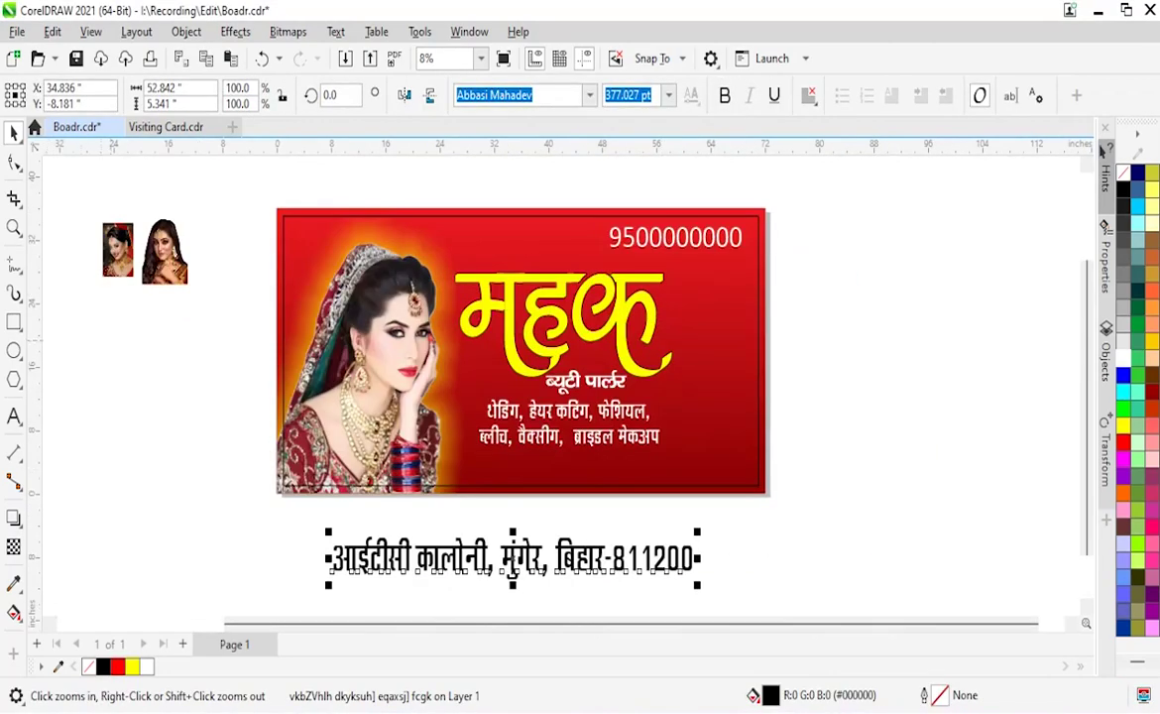
# Thicken the black outline around the महक title.
pyautogui.click(563, 324)
pyautogui.press('F12')
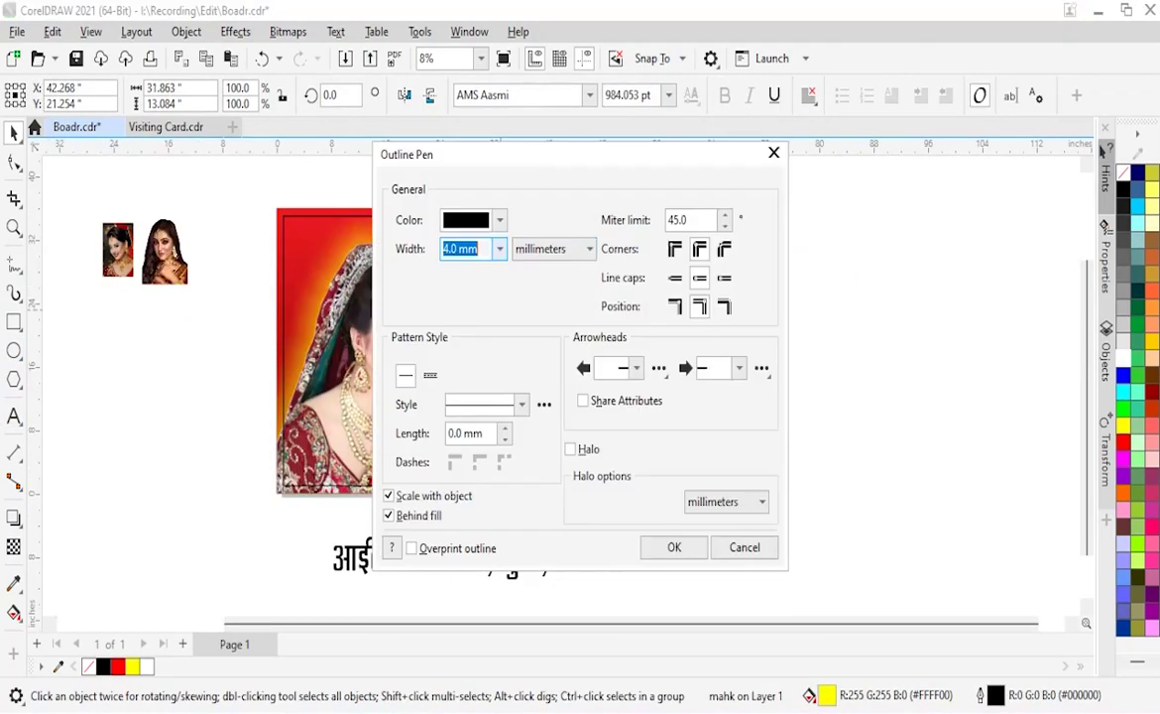
pyautogui.press('Escape')
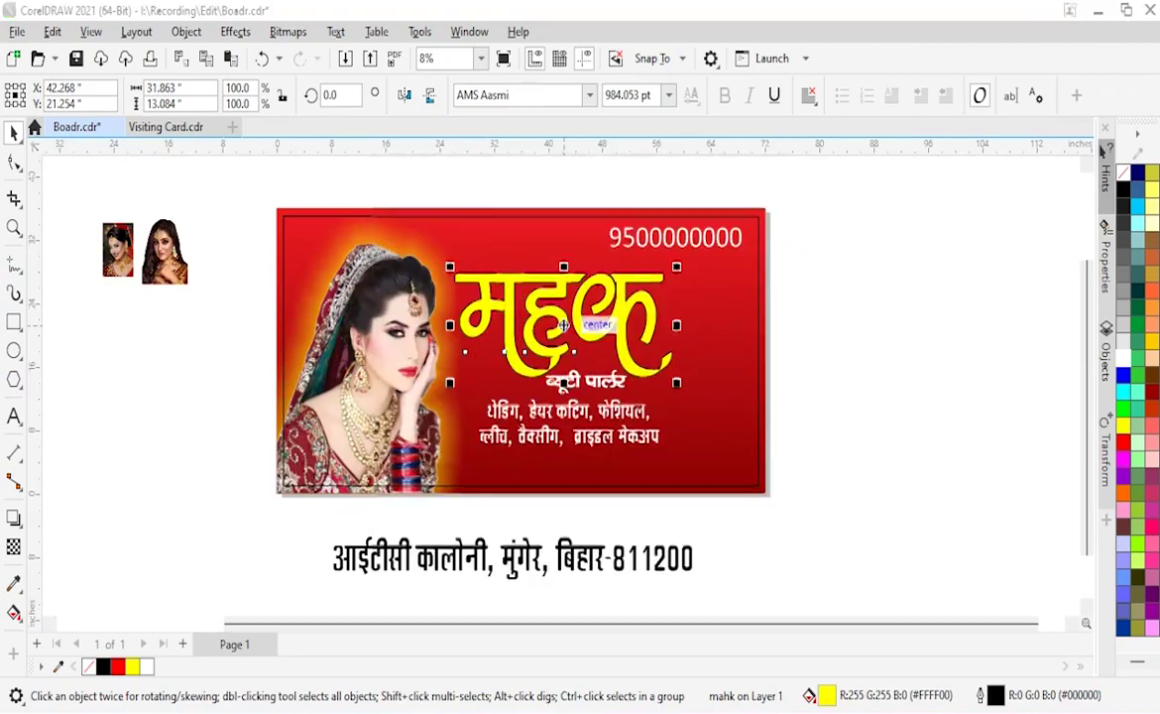
pyautogui.press('F12')
pyautogui.press('Return')
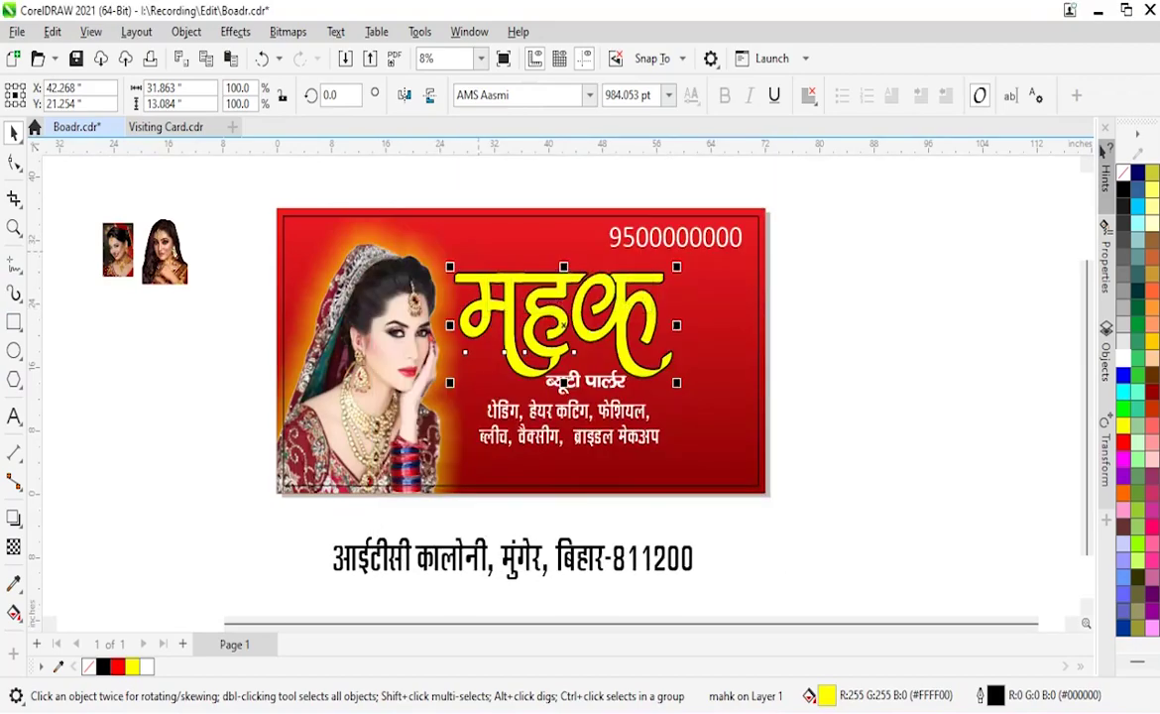
# Shrink the address text to about 37 inches wide and draw a rectangle about 43.7 × 6.5 inches across the board's lower edge.
pyautogui.click(512, 558)
pyautogui.moveTo(699, 558); pyautogui.dragTo(646, 558)
pyautogui.click(14, 321)
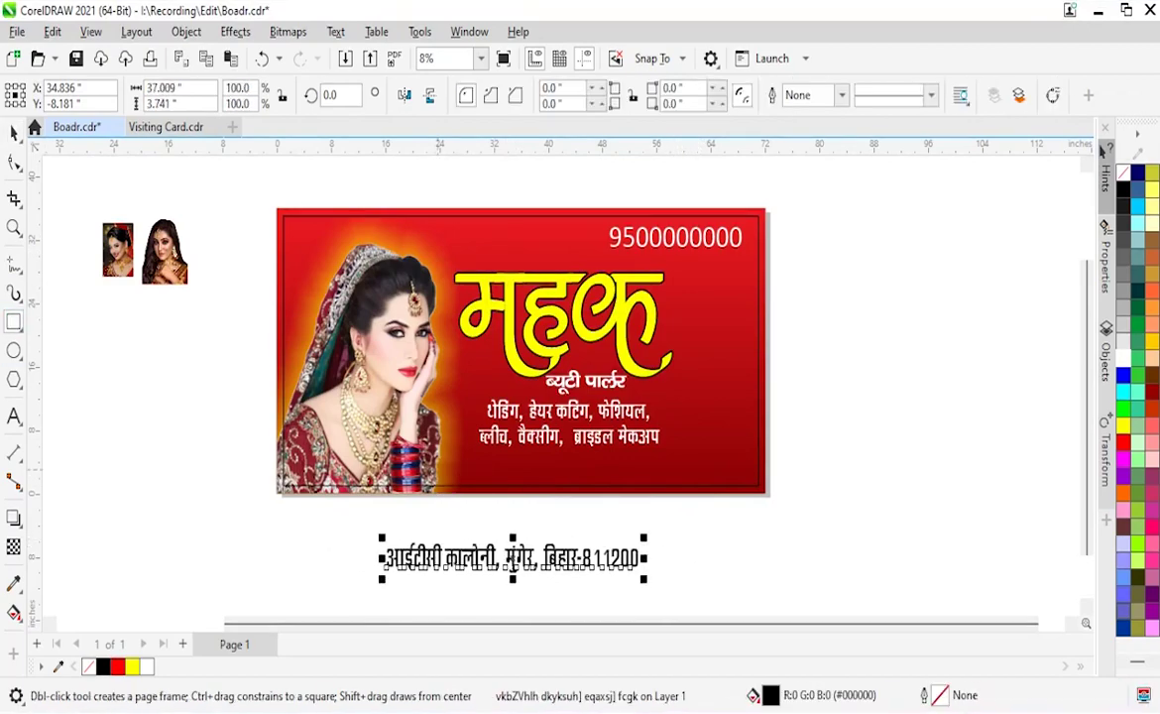
pyautogui.moveTo(503, 468); pyautogui.dragTo(801, 520)
pyautogui.scroll(2, 654, 526)
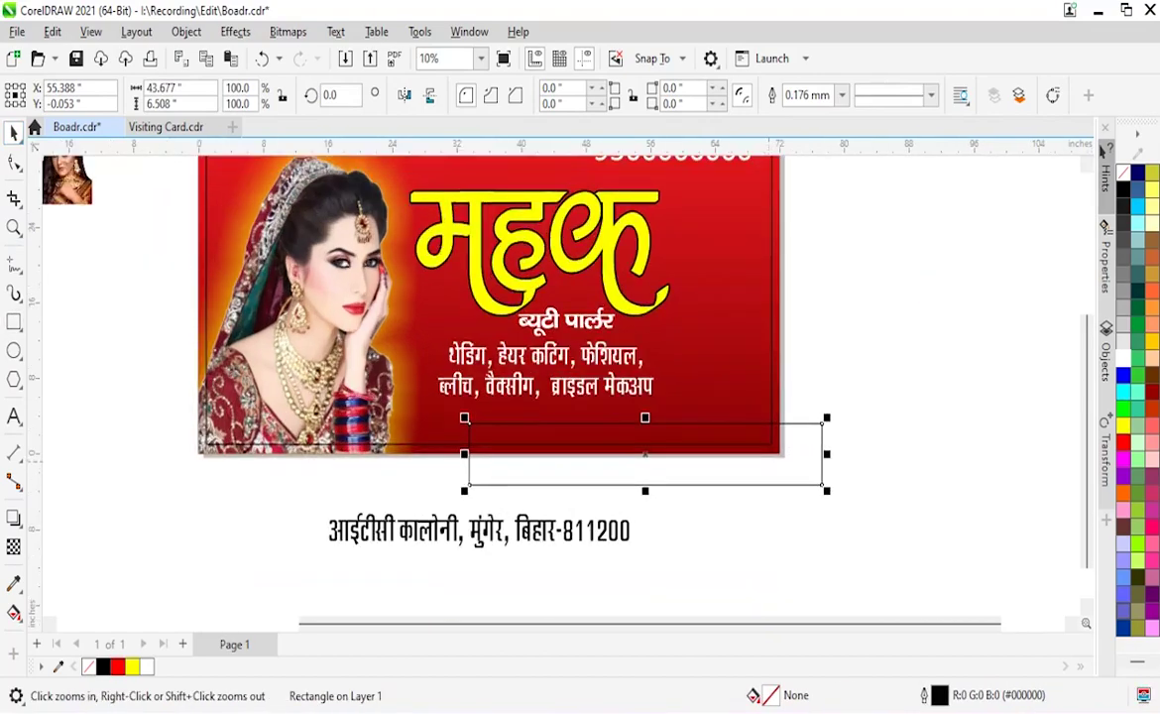
# Resize the rectangle to about 37.8 × 4 inches below the services text and fully round its corners.
pyautogui.moveTo(786, 436); pyautogui.dragTo(695, 437)
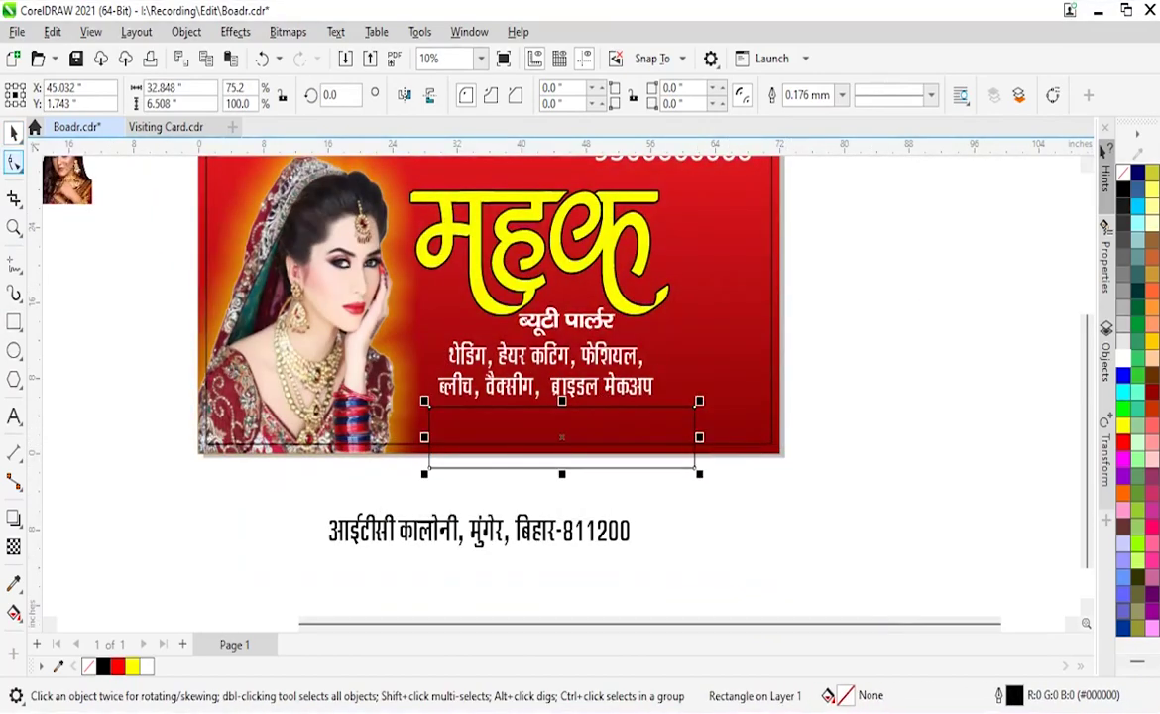
pyautogui.click(13, 162)
pyautogui.moveTo(562, 473); pyautogui.dragTo(562, 444)
pyautogui.moveTo(689, 408); pyautogui.dragTo(739, 425)
pyautogui.press('space')
# Fill the rounded rectangle with white and remove its outline.
pyautogui.click(1152, 175)
pyautogui.click(1122, 356)
pyautogui.rightClick(1122, 175)
pyautogui.click(1061, 186)
# Centre the address text on the white rounded bar, stack it in front, and shrink it to leave margins at both ends.
pyautogui.click(479, 531)
pyautogui.keyDown('shift'); pyautogui.click(581, 425); pyautogui.keyUp('shift')
pyautogui.press('c')
pyautogui.press('e')
pyautogui.press('Escape')
pyautogui.click(581, 425)
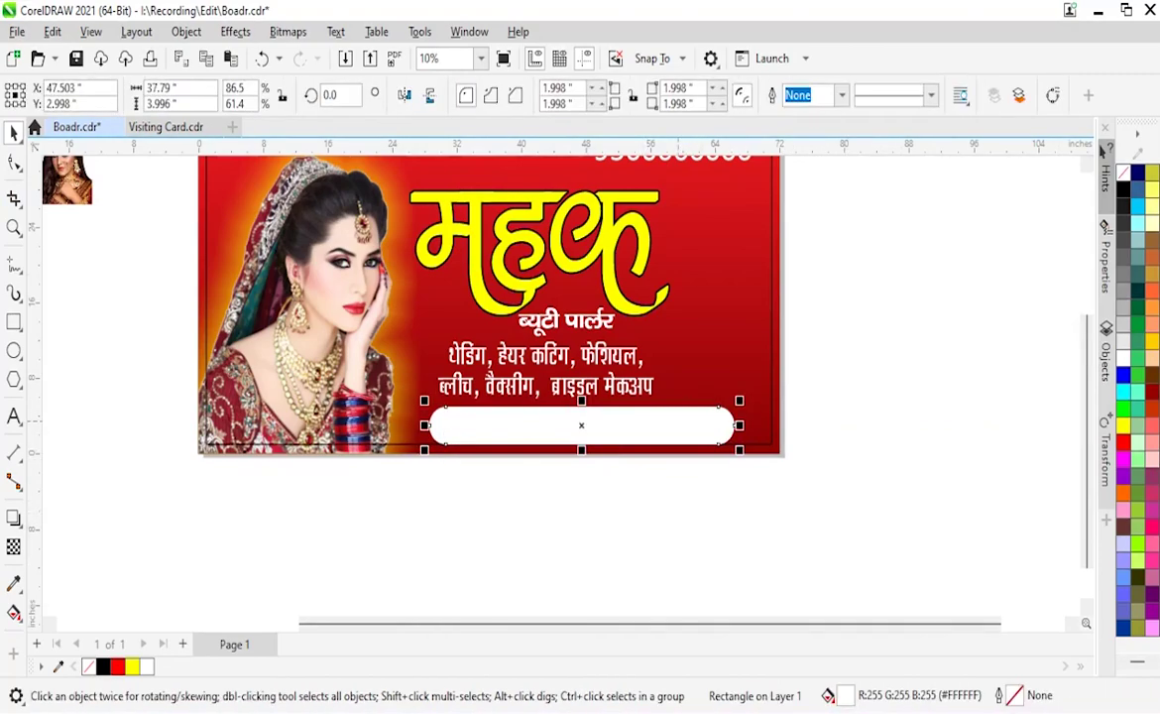
pyautogui.hotkey('shift', 'pageup')
pyautogui.click(581, 425)
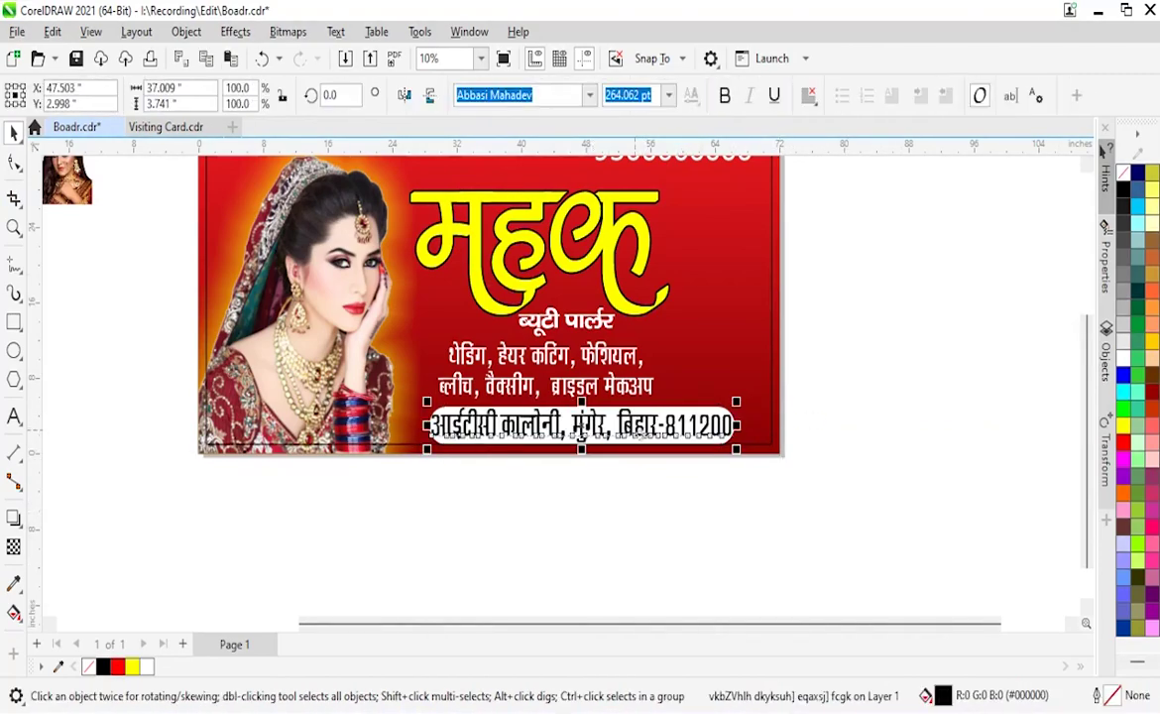
pyautogui.moveTo(737, 425); pyautogui.dragTo(720, 425)
pyautogui.press('Escape')
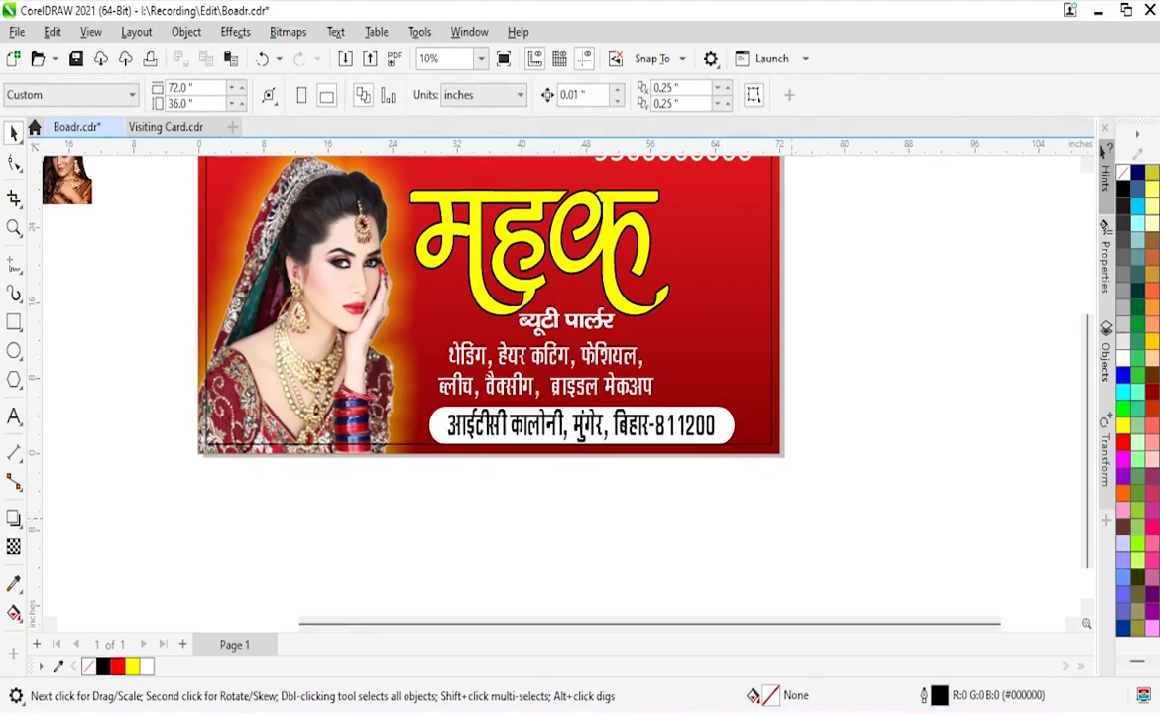
# Centre the services text, the महक title and ब्यूटी पार्लर horizontally above the address bar.
pyautogui.click(729, 425)
pyautogui.click(580, 425)
pyautogui.moveTo(421, 337); pyautogui.dragTo(763, 509)
pyautogui.press('c')
pyautogui.click(566, 321)
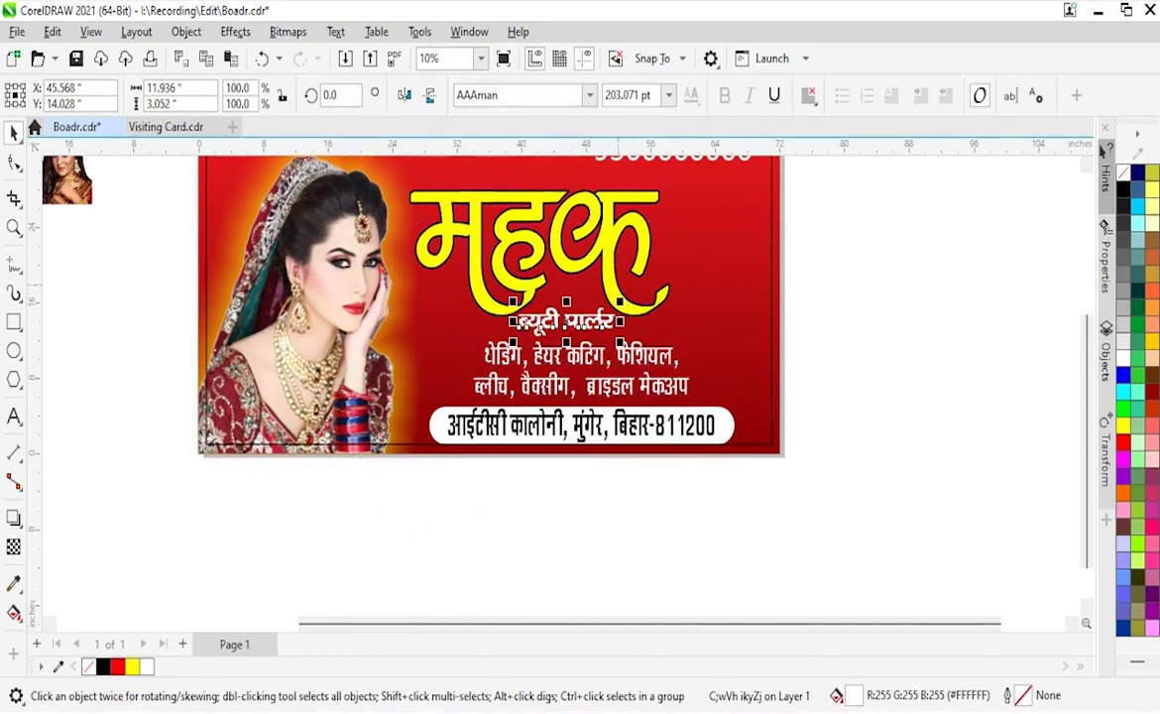
pyautogui.keyDown('shift'); pyautogui.click(540, 237); pyautogui.keyUp('shift')
pyautogui.moveTo(540, 238); pyautogui.dragTo(585, 238)
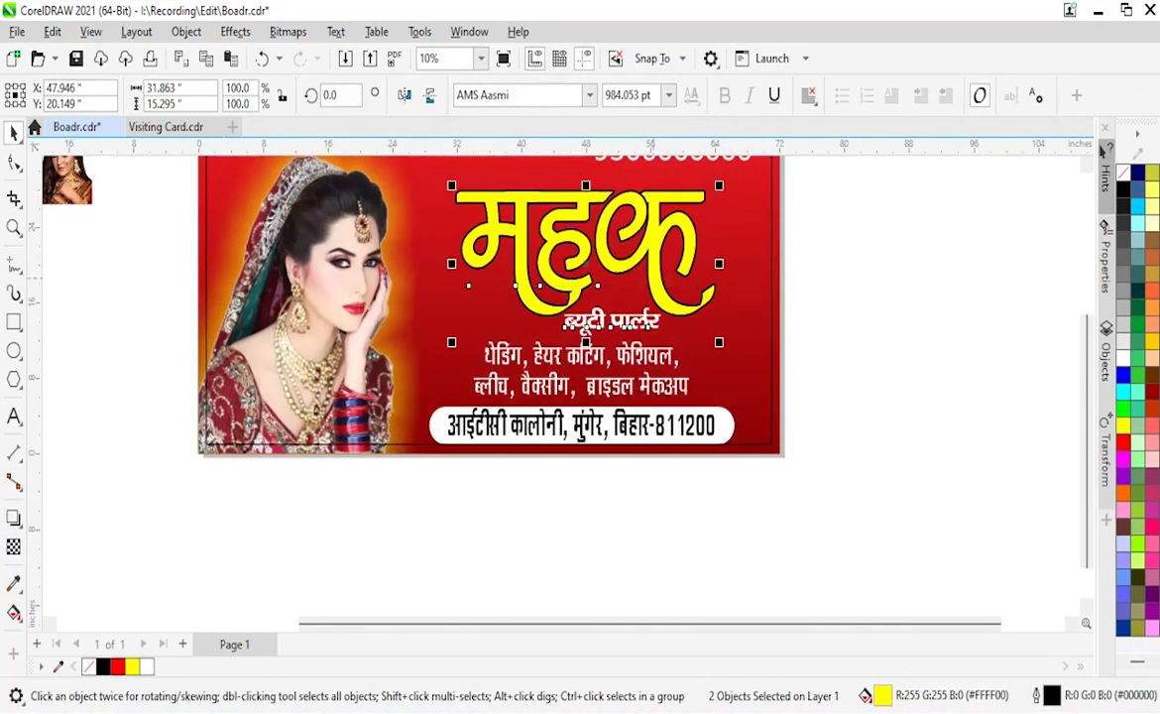
# Shift the whole text block, from the महक title down to the address bar, slightly left towards the bride.
pyautogui.moveTo(766, 531); pyautogui.dragTo(436, 188)
pyautogui.scroll(1, 580, 476)
pyautogui.moveTo(620, 261); pyautogui.dragTo(590, 262)
pyautogui.press('Escape')
pyautogui.scroll(-2, 783, 595)
pyautogui.scroll(1, 639, 531)
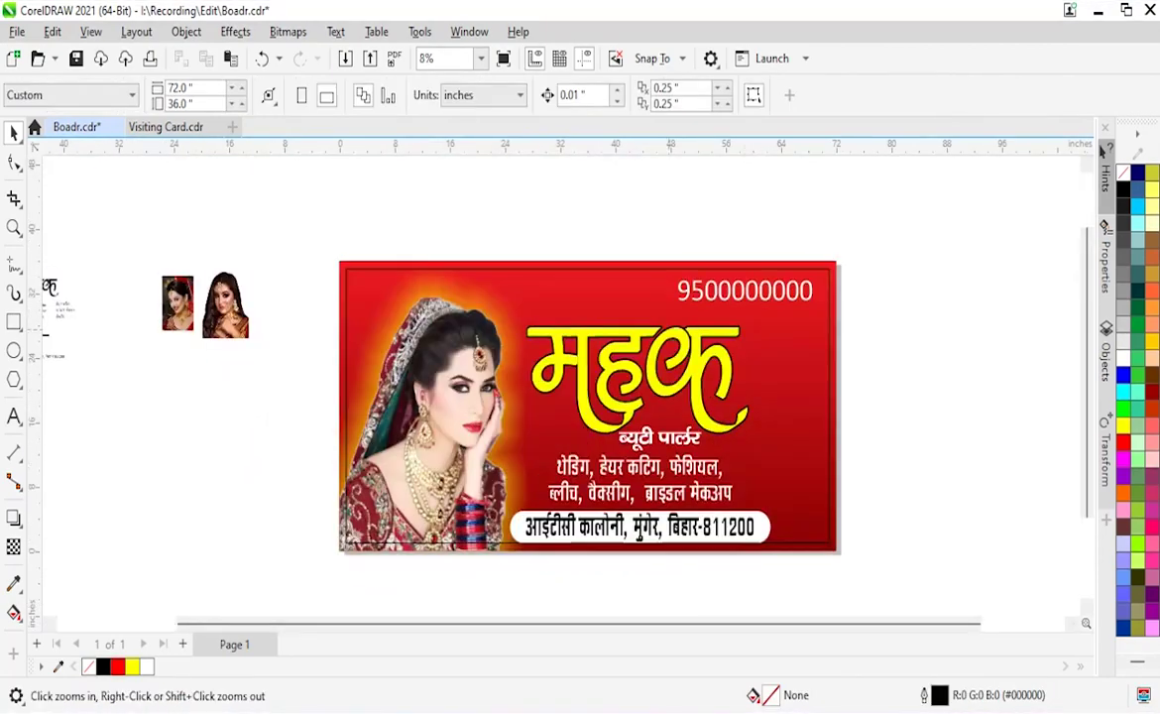
# Set the phone number's font to Impact.
pyautogui.click(778, 291)
pyautogui.click(590, 94)
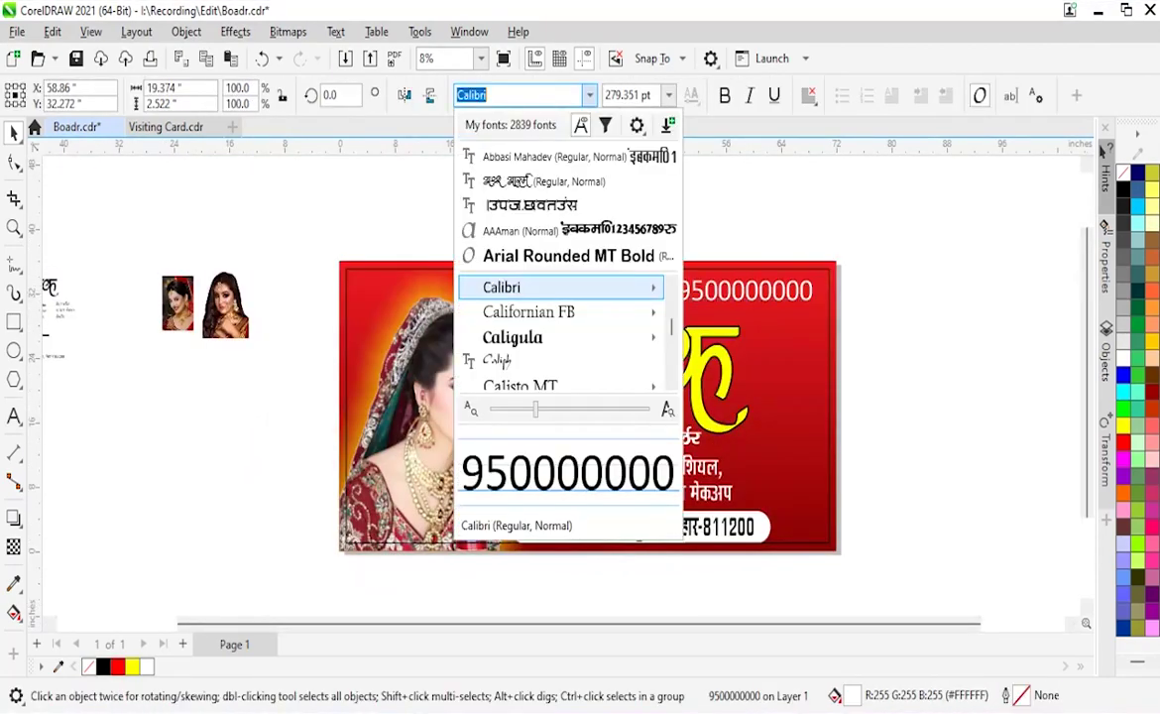
pyautogui.moveTo(555, 337)
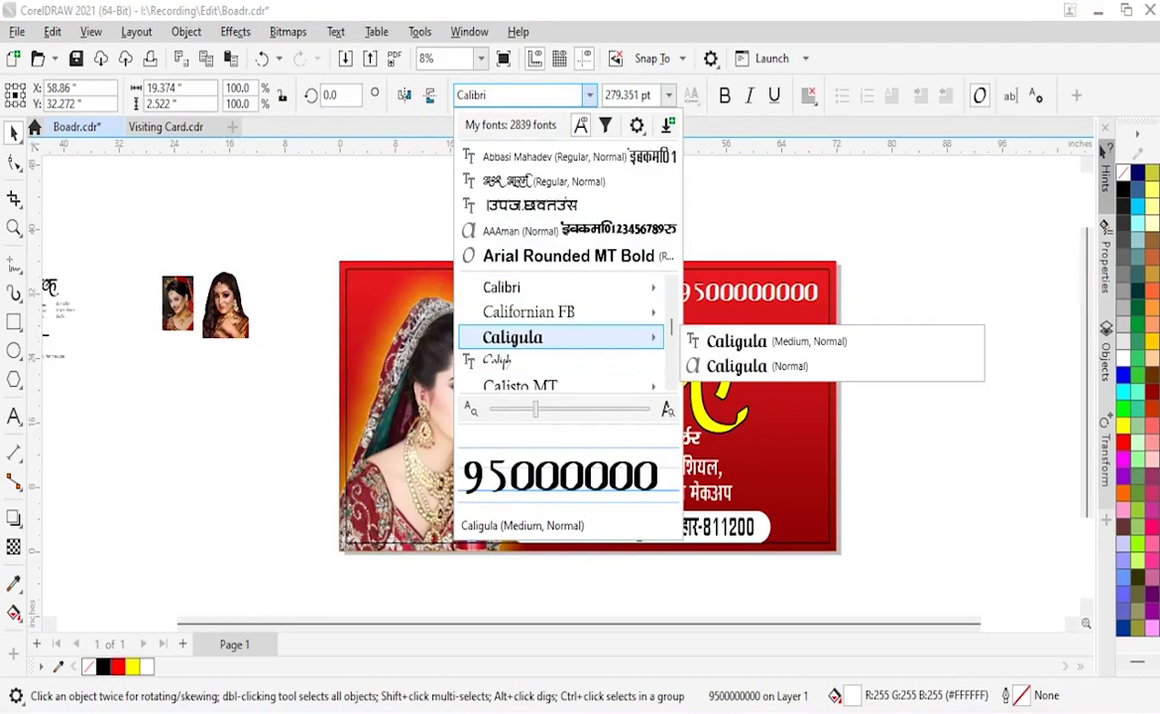
pyautogui.click(510, 96)
pyautogui.write('impa')
pyautogui.press('Return')
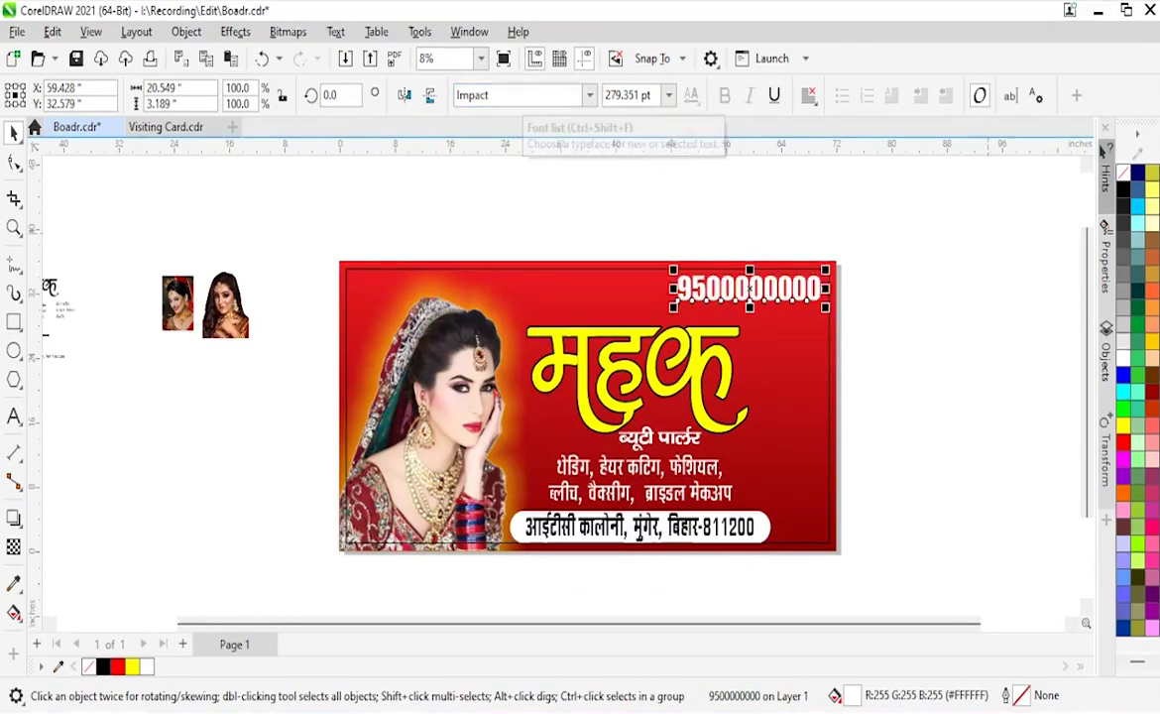
# Shrink the phone number to about 13.5 inches wide and keep it in the board's upper-right corner.
pyautogui.click(784, 278)
pyautogui.moveTo(893, 294); pyautogui.dragTo(823, 283)
pyautogui.press('Escape')
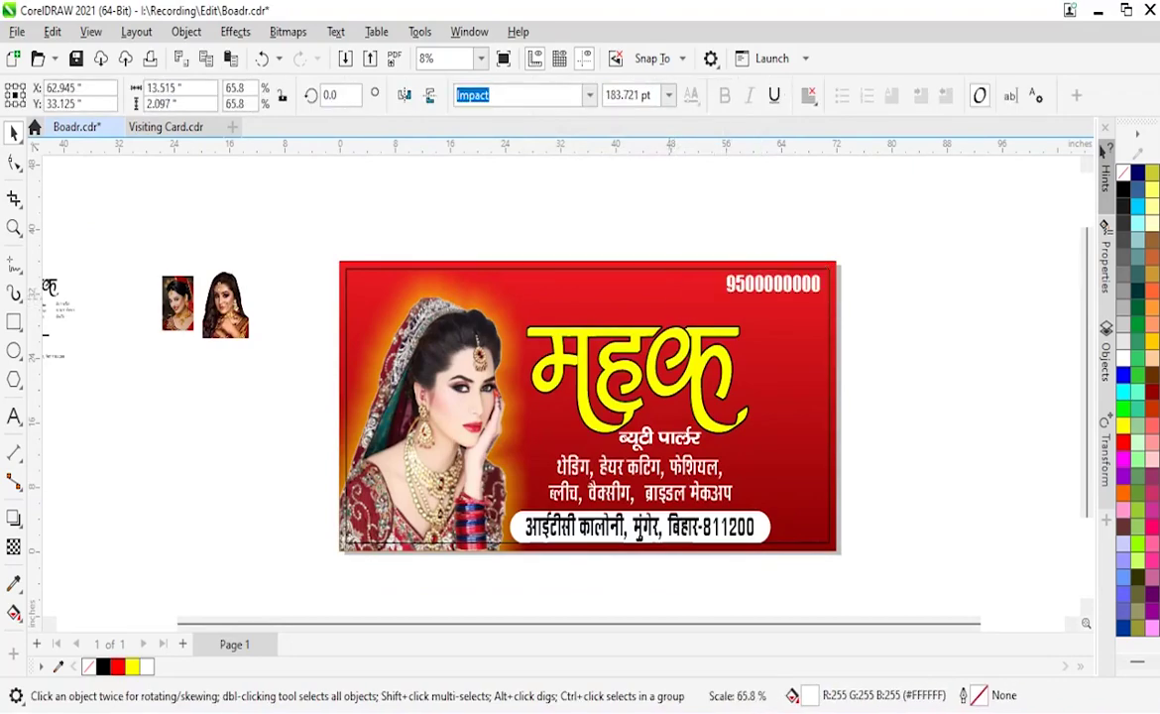
pyautogui.press('Escape')
# Move the महक title and ब्यूटी पार्लर slightly higher, and nudge the services text into line beneath them.
pyautogui.moveTo(545, 342); pyautogui.dragTo(543, 340)
pyautogui.moveTo(634, 376); pyautogui.dragTo(631, 365)
pyautogui.press('Escape')
pyautogui.click(634, 465)
pyautogui.moveTo(634, 466); pyautogui.dragTo(634, 477)
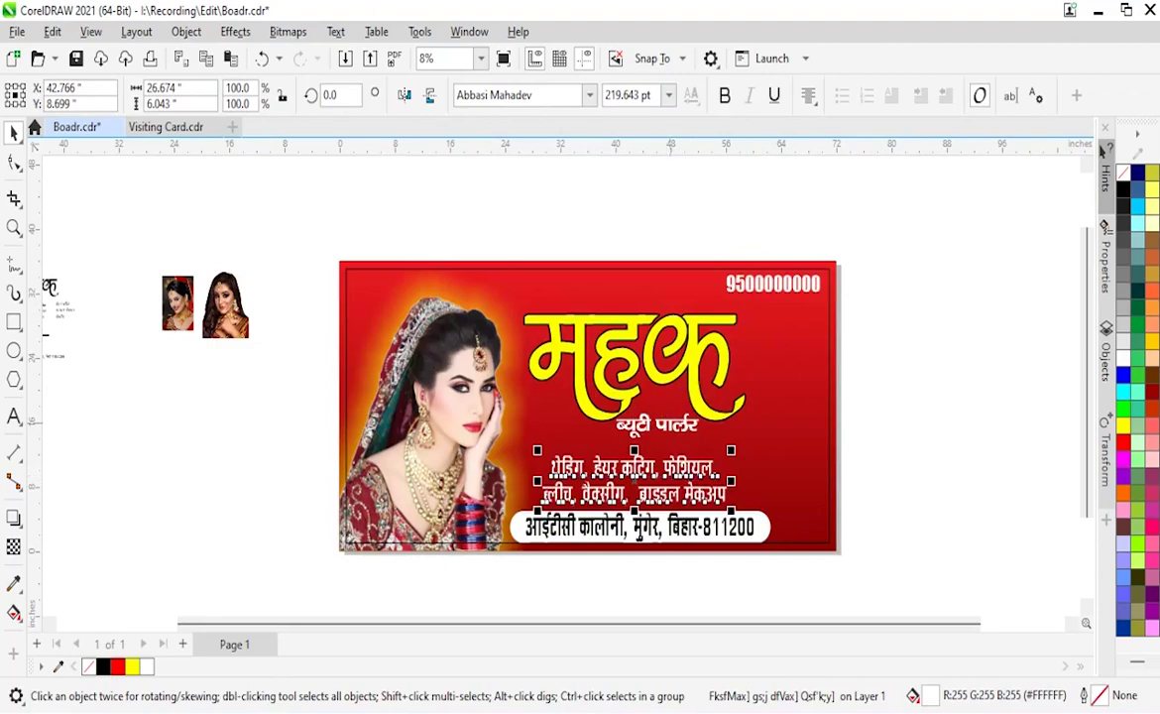
# Enlarge ब्यूटी पार्लर to about 16.4 inches wide and position it between the महक title and the services text.
pyautogui.click(655, 424)
pyautogui.moveTo(612, 436); pyautogui.dragTo(466, 184)
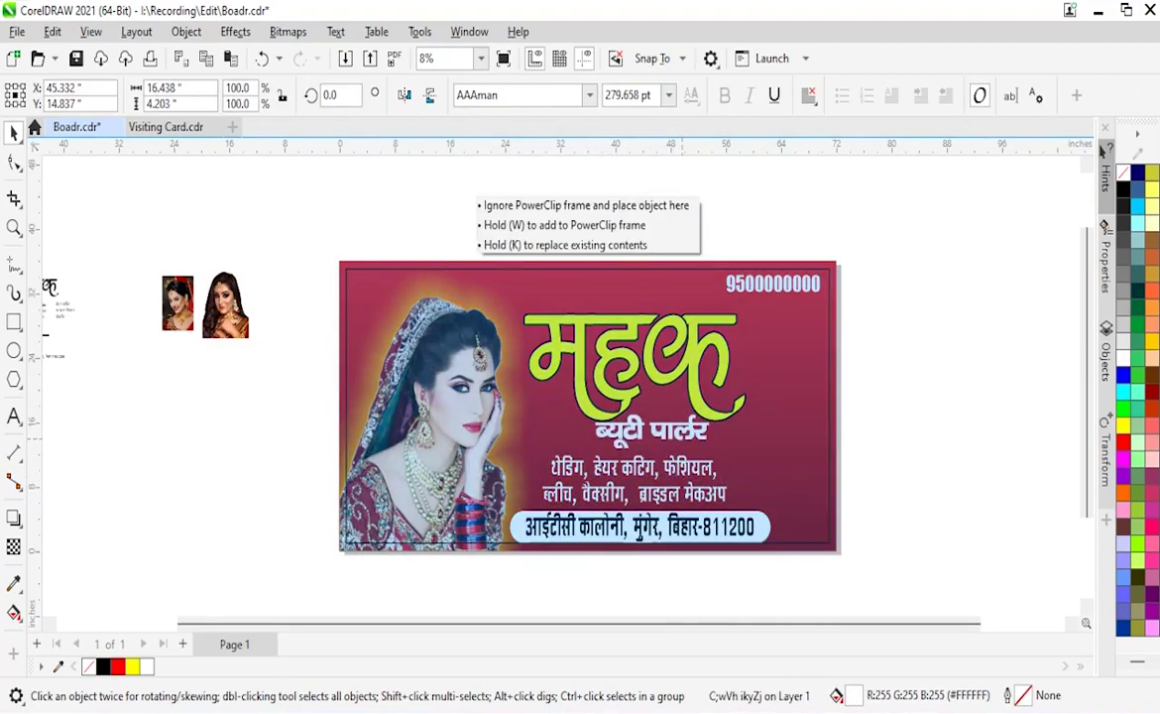
pyautogui.press('Escape')
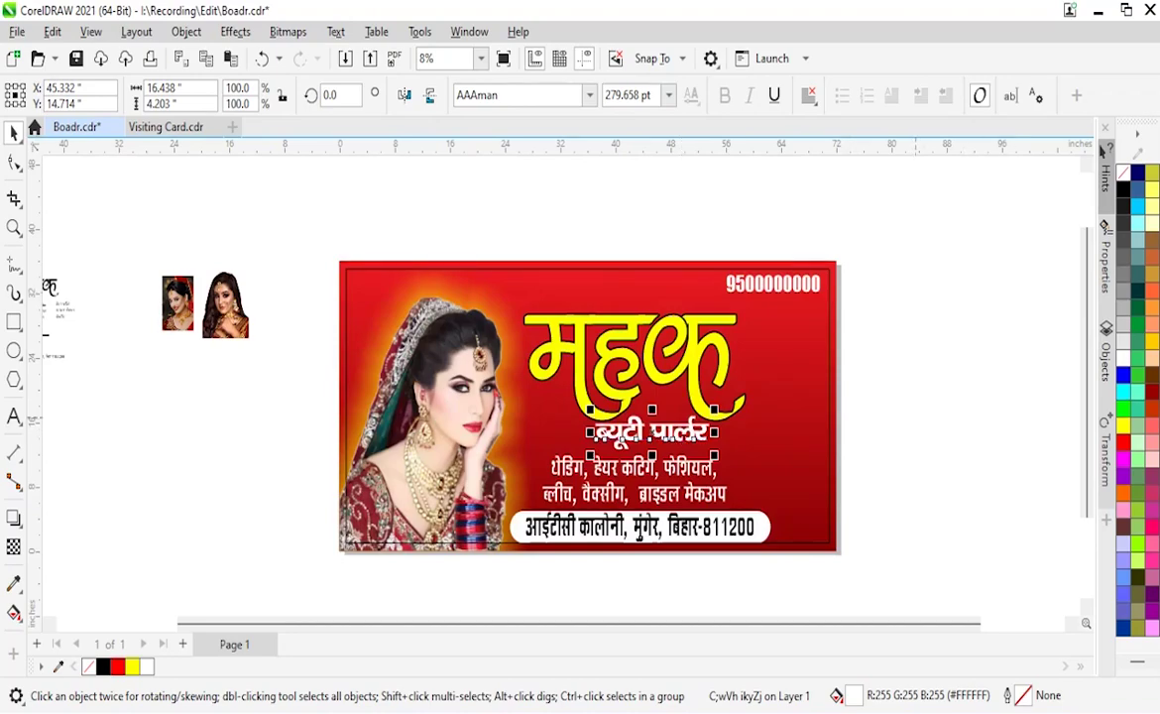
pyautogui.press('z')
pyautogui.scroll(1, 462, 347)
pyautogui.press('space')
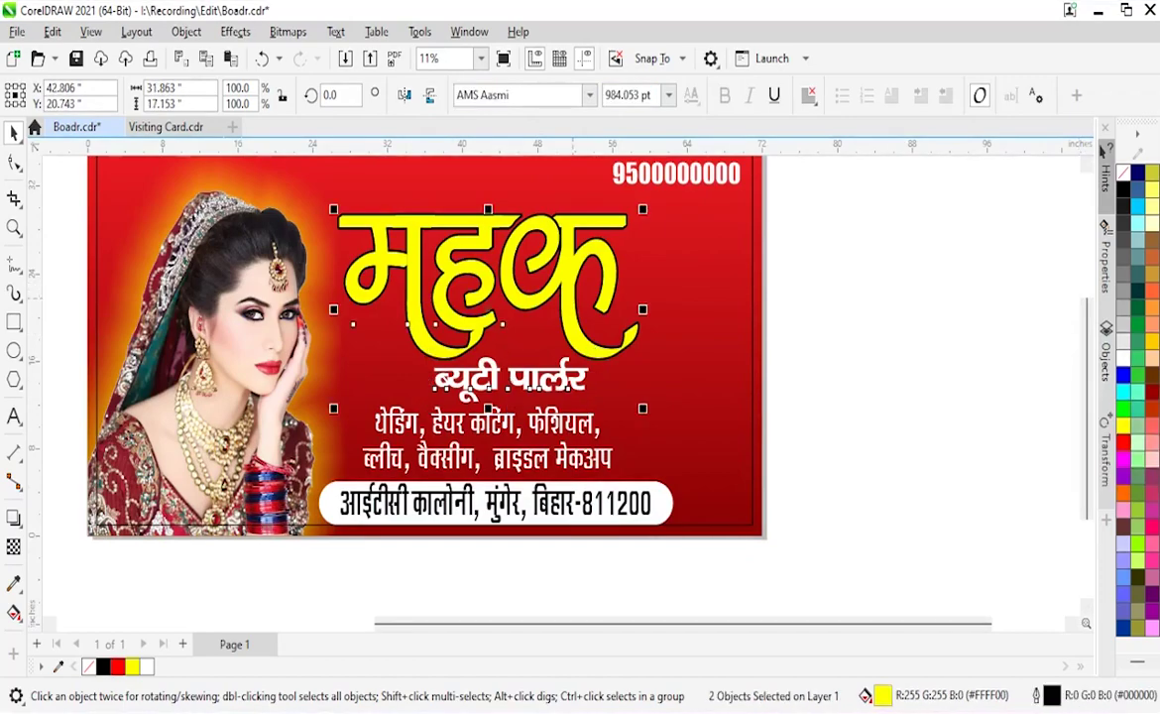
pyautogui.press('Escape')
# Place the four small service photos from the visiting card beside the board's right edge.
pyautogui.press('F3')
pyautogui.press('F4')
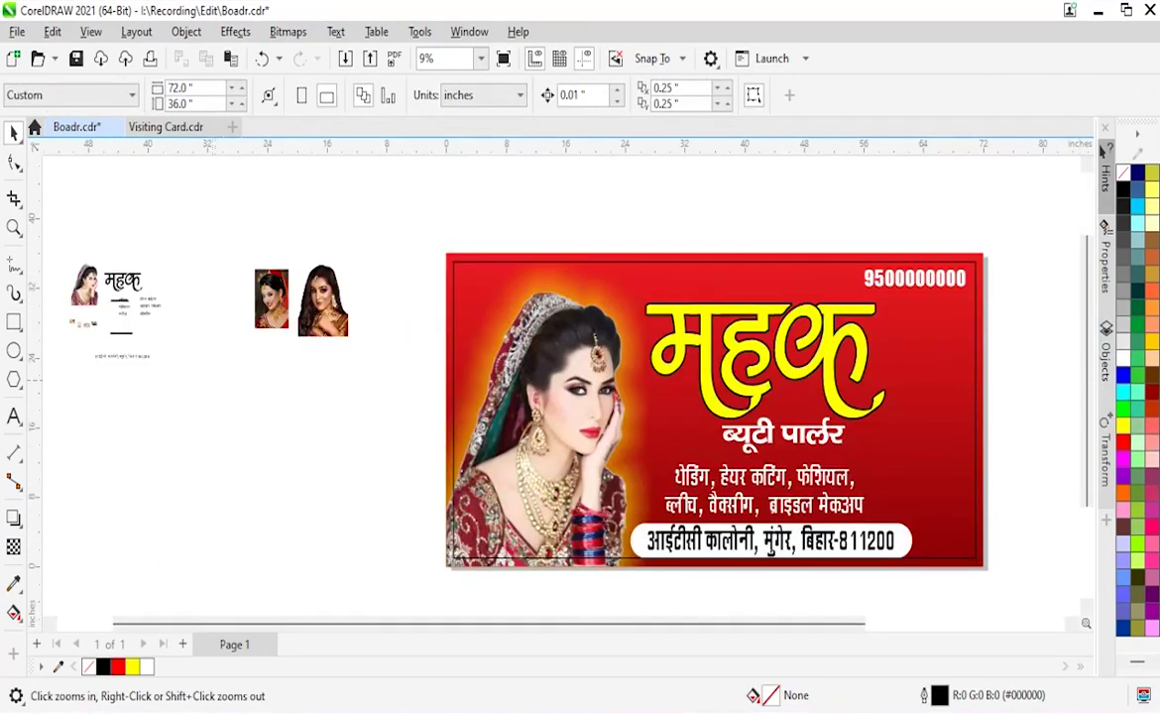
pyautogui.press('F3')
pyautogui.press('F4')
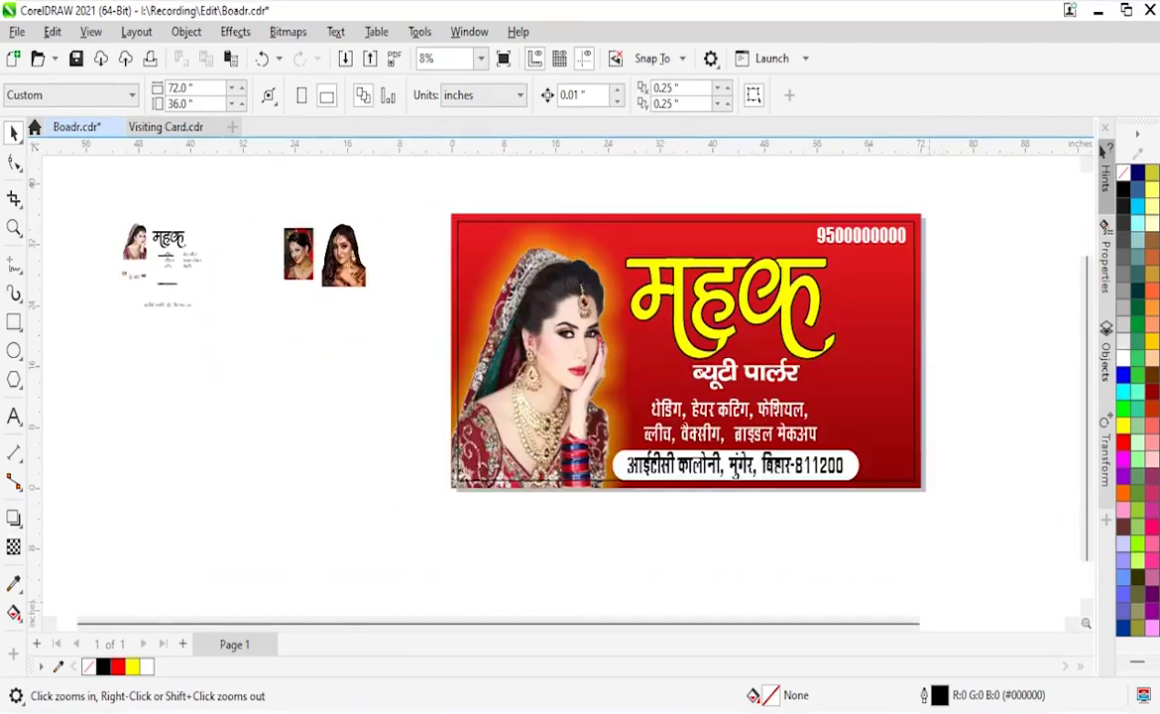
pyautogui.hotkey('ctrl', 'a')
pyautogui.press('z')
pyautogui.moveTo(745, 212); pyautogui.dragTo(1004, 559)
# Draw a rectangle about 7.9 × 6.5 inches to the right of the महक title and round its corners to about 0.78 inch.
pyautogui.moveTo(521, 230)
pyautogui.mouseDown()
pyautogui.moveTo(576, 347)
pyautogui.moveTo(609, 318)
pyautogui.mouseUp()
pyautogui.press('space')
pyautogui.press('z')
pyautogui.scroll(-1, 543, 297)
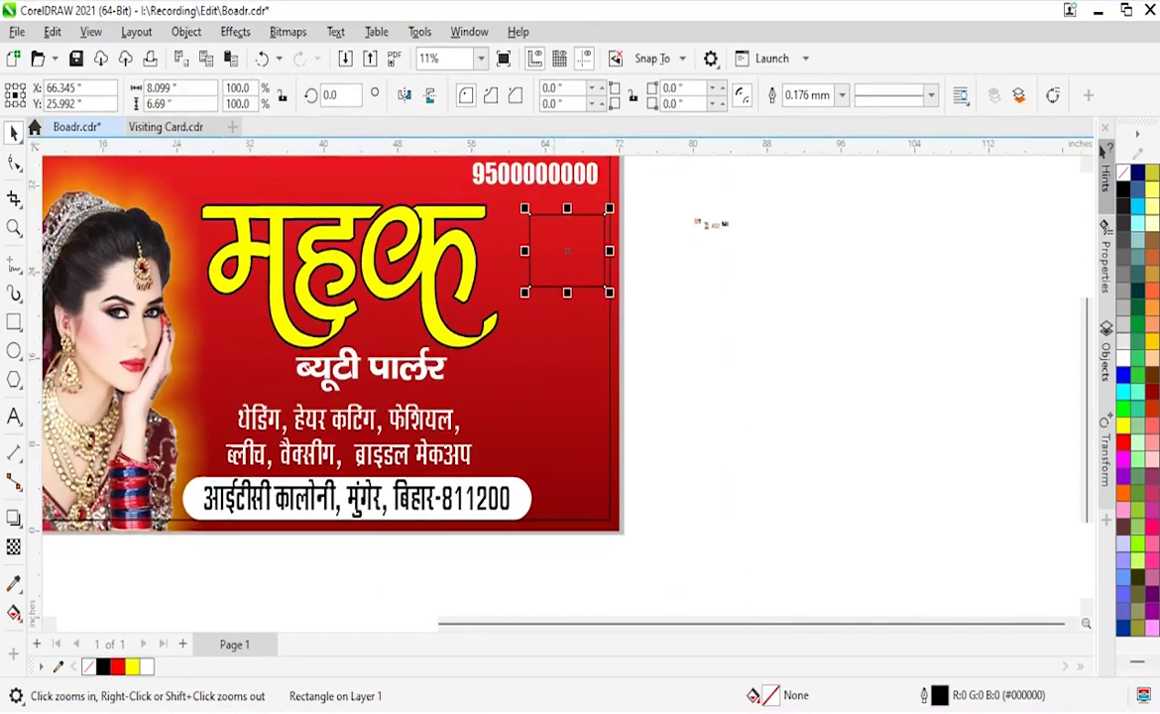
pyautogui.scroll(2, 543, 258)
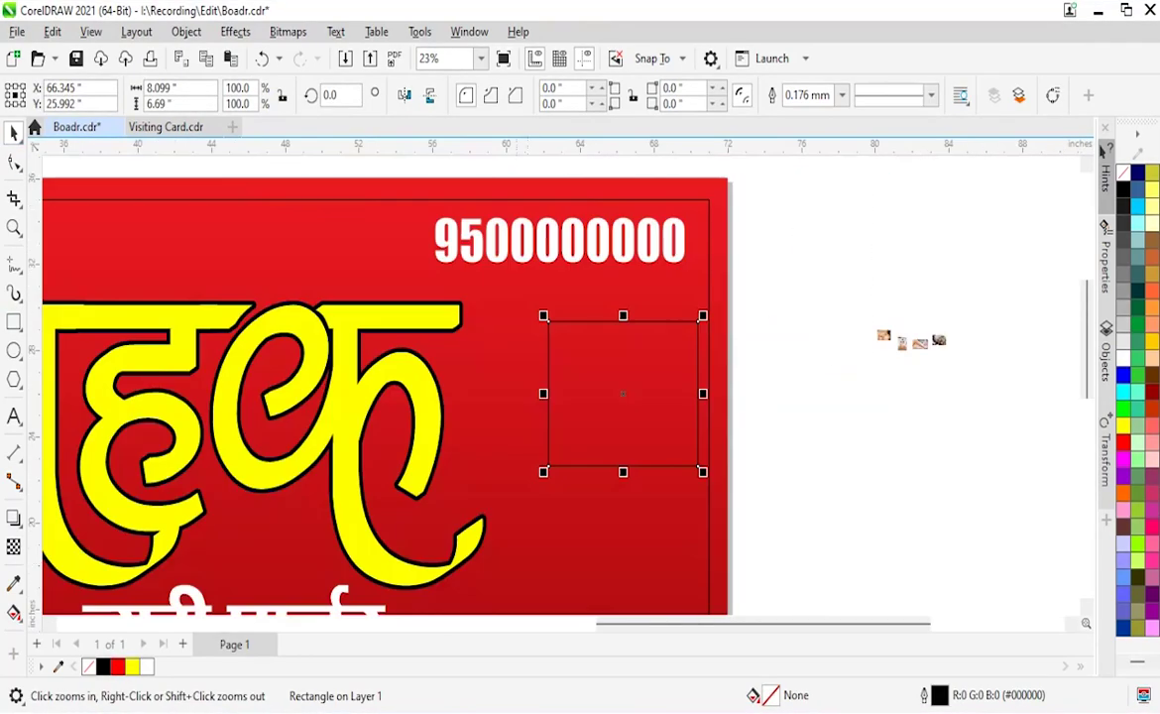
pyautogui.moveTo(546, 320); pyautogui.dragTo(573, 324)
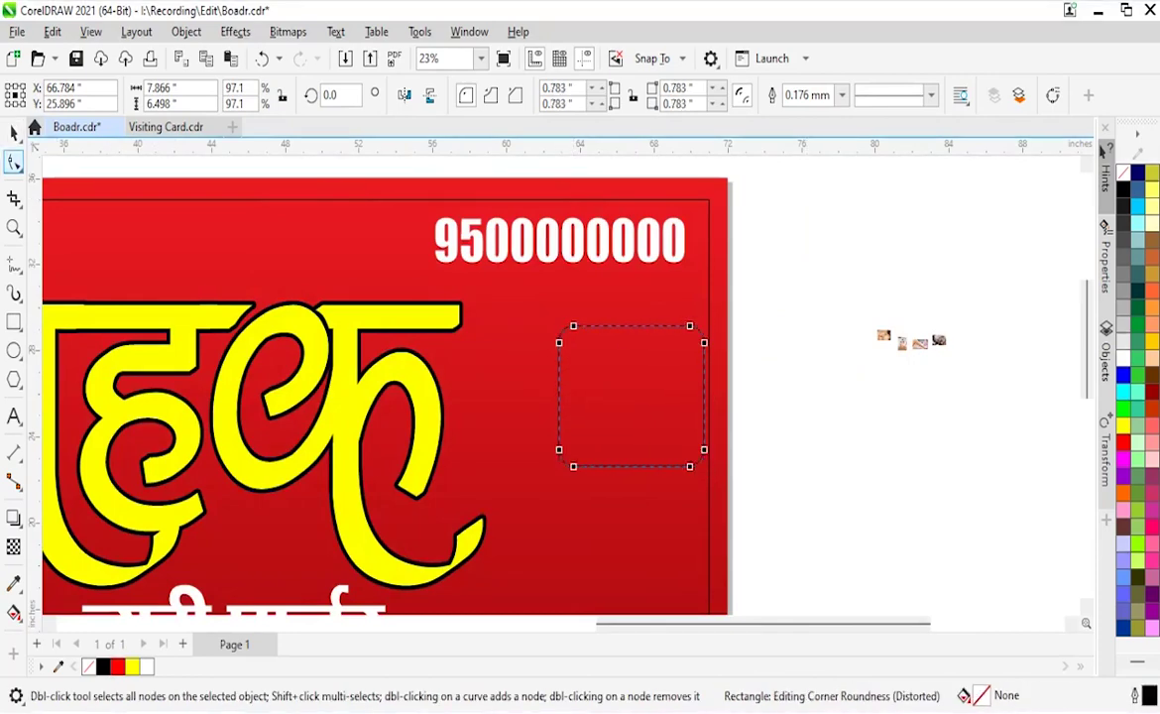
# Square the frame's top-left and bottom-right corners to 0, and set its top-right and bottom-left corner radius to 1.5 inches.
pyautogui.press('space')
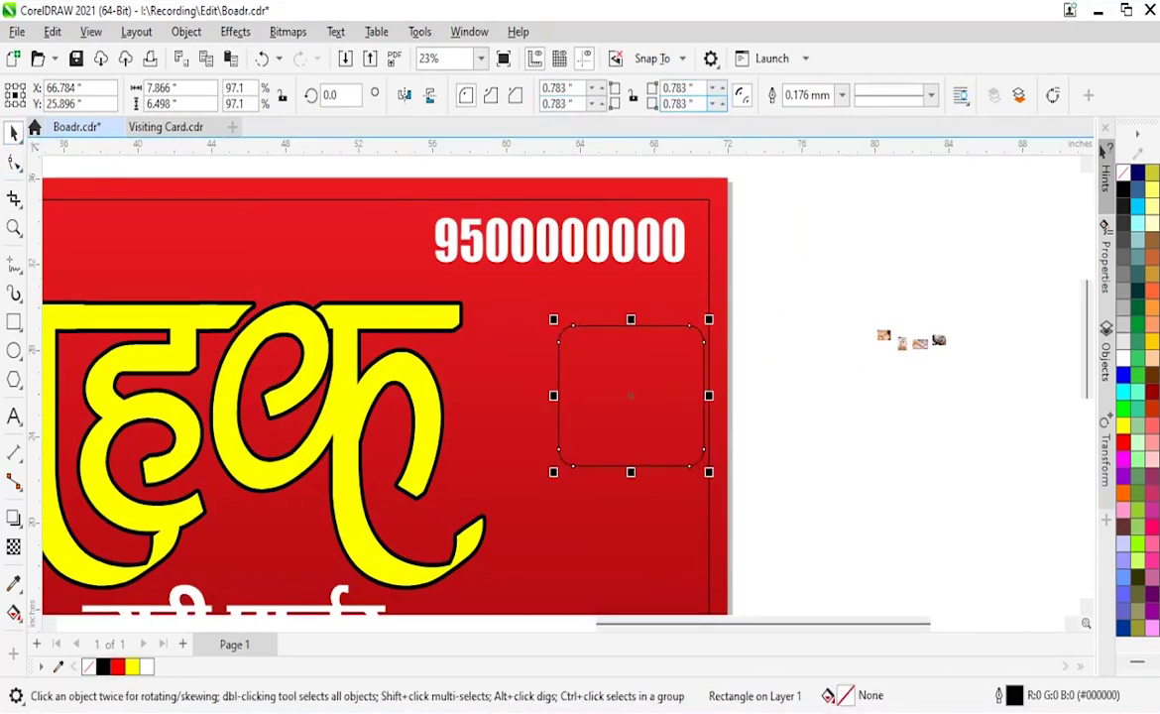
pyautogui.write('0')
pyautogui.press('Return')
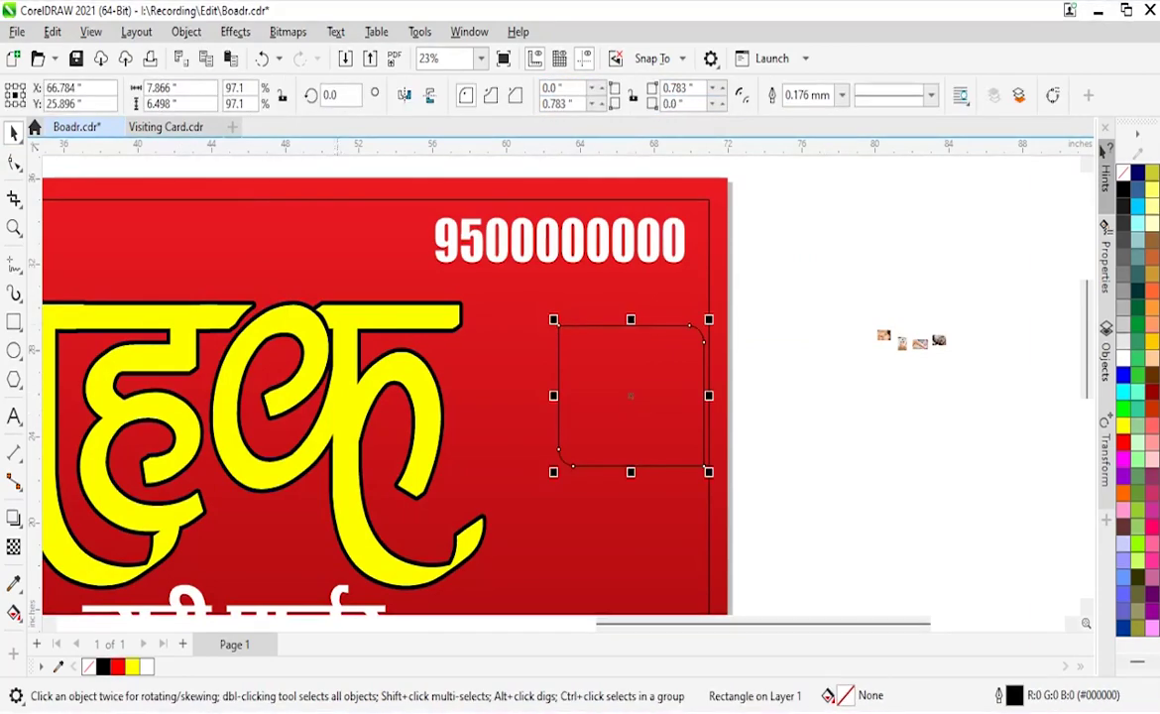
pyautogui.click(679, 87)
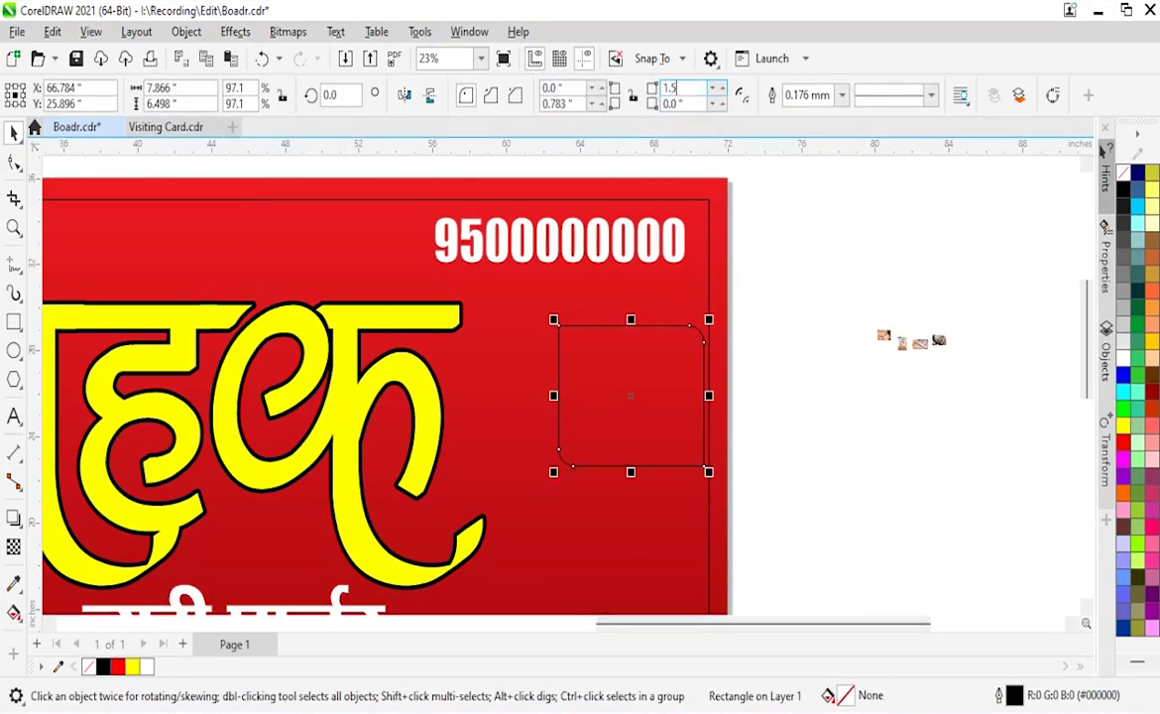
pyautogui.write('1.5')
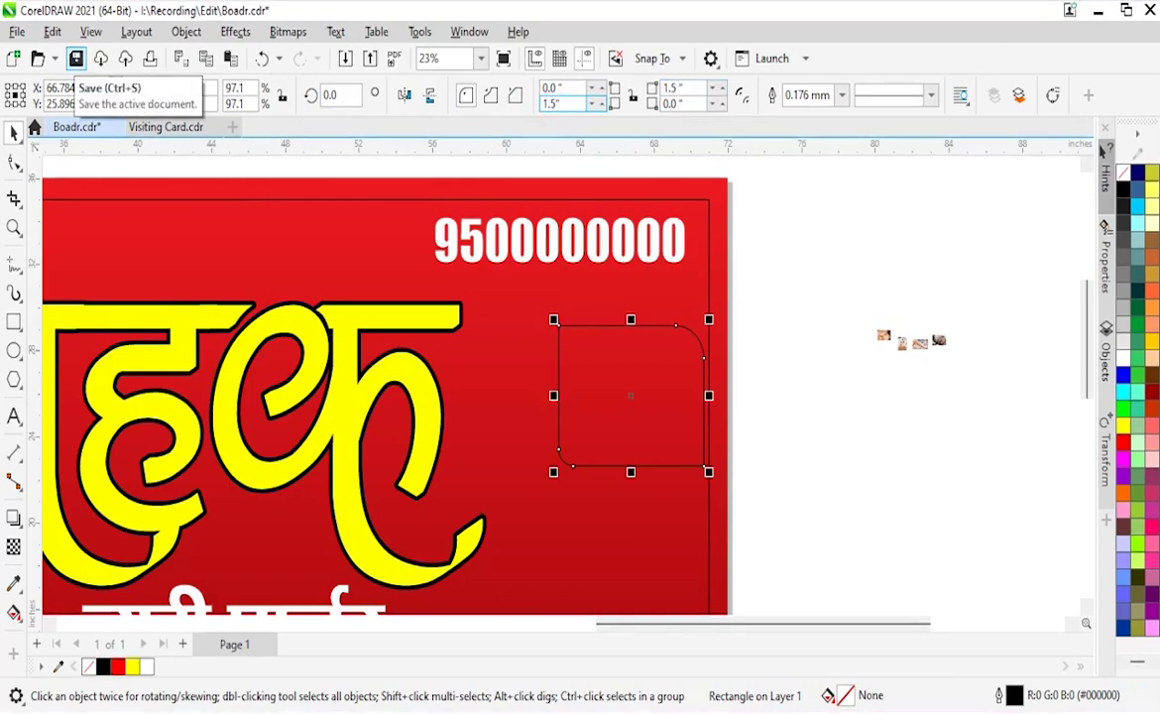
# Copy the frame straight down three times, about 7.8 inches apart, to make a column of four frames.
pyautogui.moveTo(630, 394); pyautogui.dragTo(631, 538)
pyautogui.scroll(-2, 603, 284)
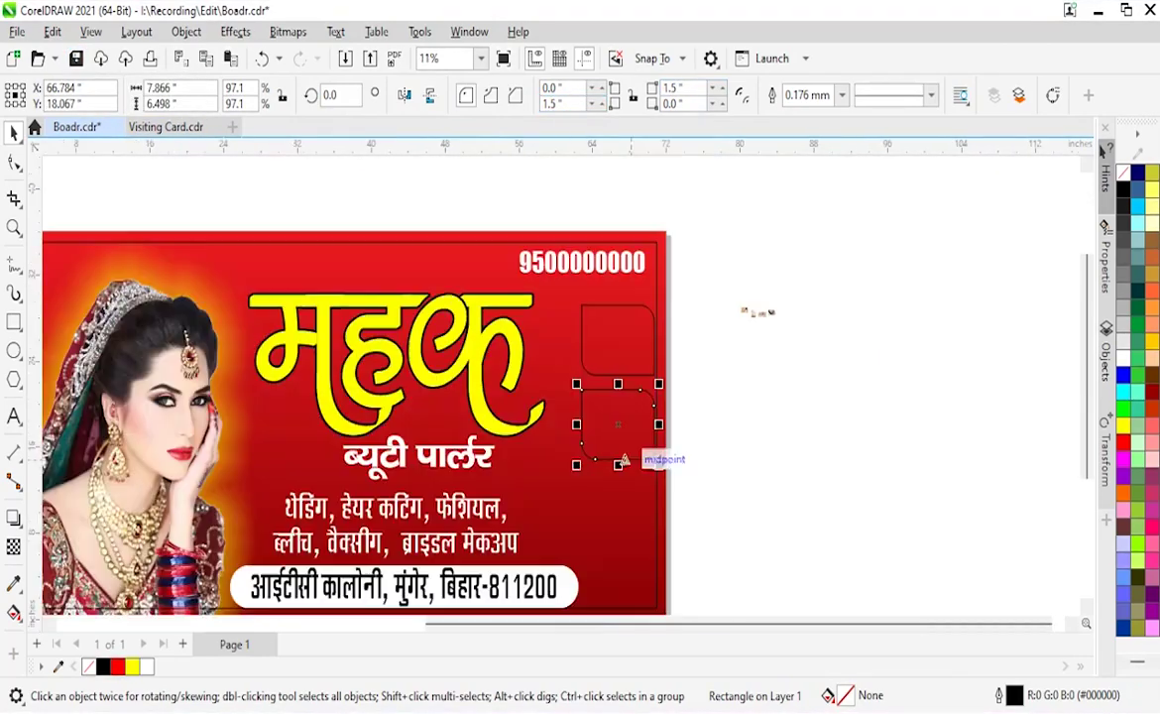
pyautogui.hotkey('ctrl', 'r')
pyautogui.hotkey('ctrl', 'r')
# Tighten the column of four frames to an overall height of about 28.1 inches so it fits inside the inner border.
pyautogui.moveTo(709, 629); pyautogui.dragTo(560, 292)
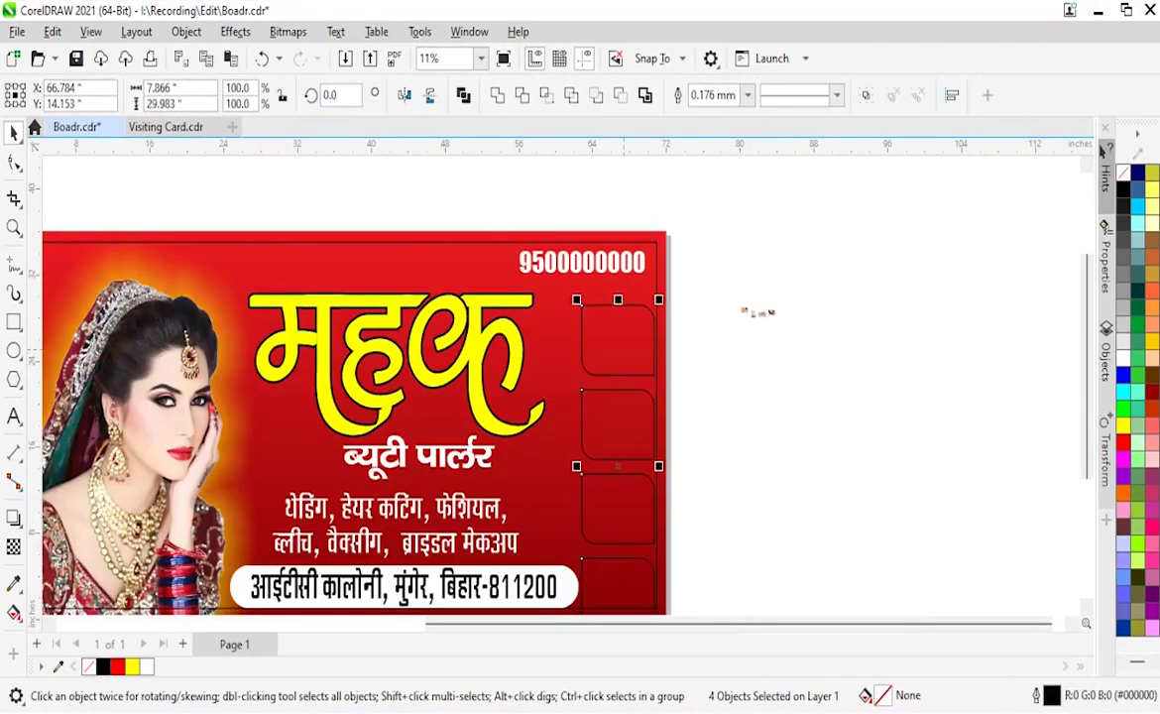
pyautogui.scroll(-2, 761, 383)
pyautogui.scroll(1, 614, 543)
pyautogui.moveTo(613, 545); pyautogui.dragTo(569, 394)
pyautogui.press('Escape')
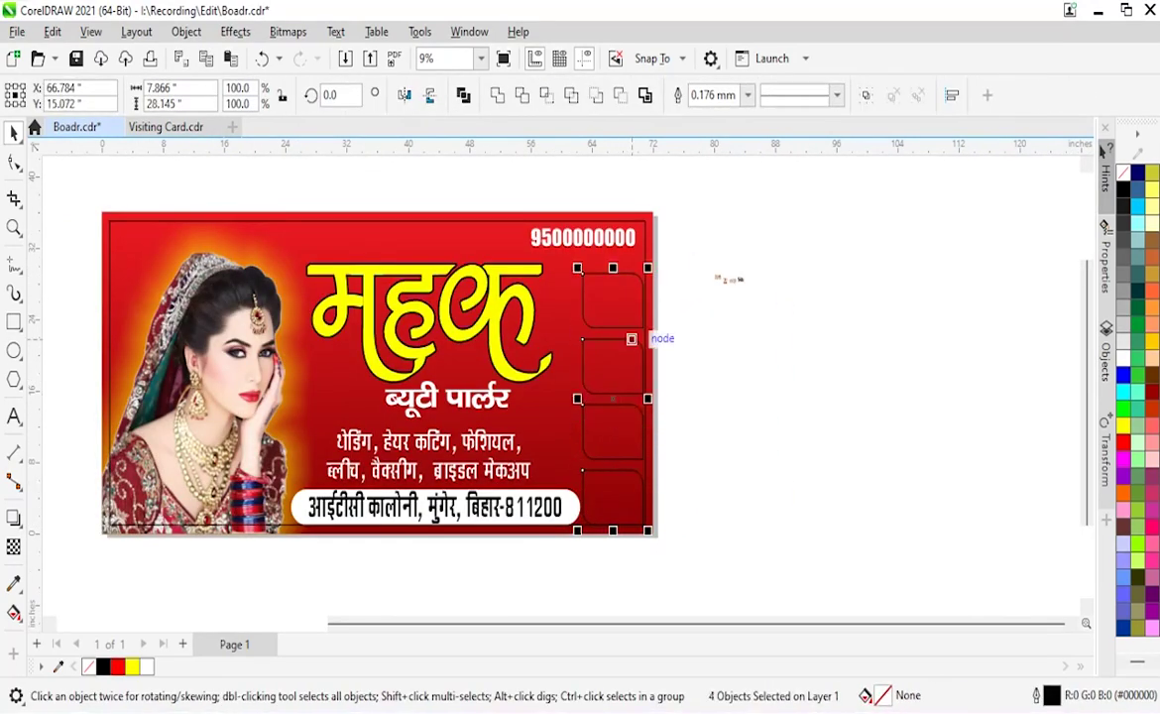
# Move the महक title slightly lower and ब्यूटी पार्लर slightly higher.
pyautogui.click(429, 322)
pyautogui.moveTo(429, 259); pyautogui.dragTo(429, 265)
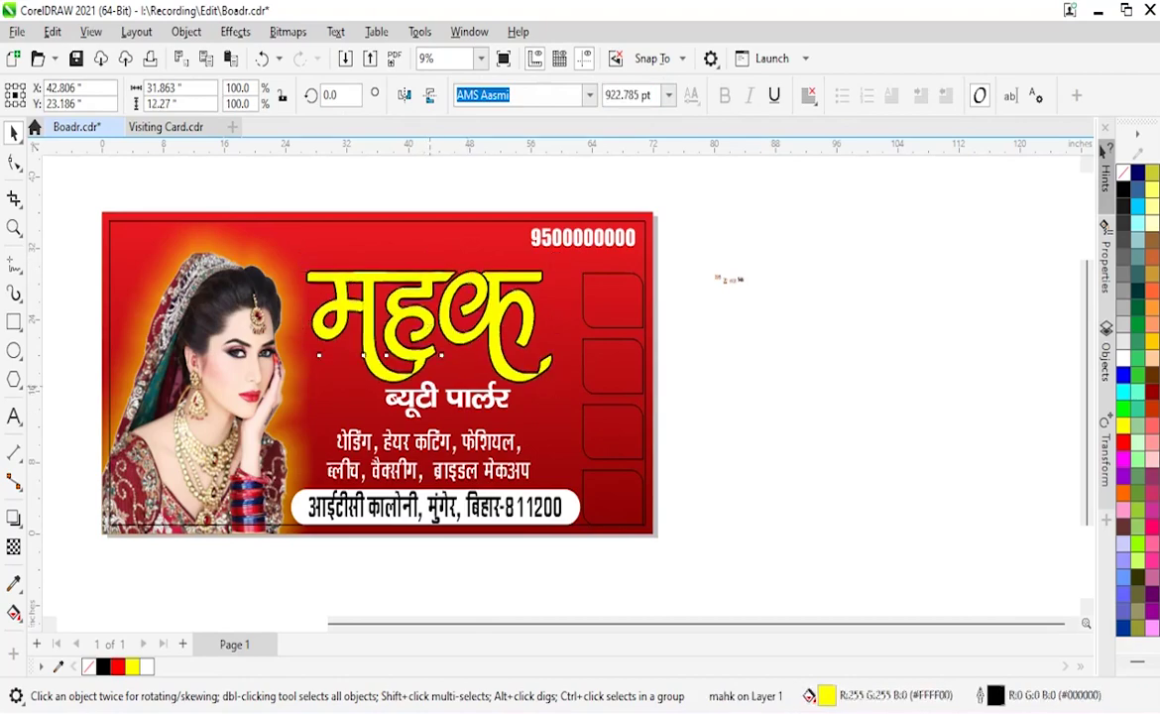
pyautogui.press('Escape')
pyautogui.moveTo(448, 397); pyautogui.dragTo(448, 389)
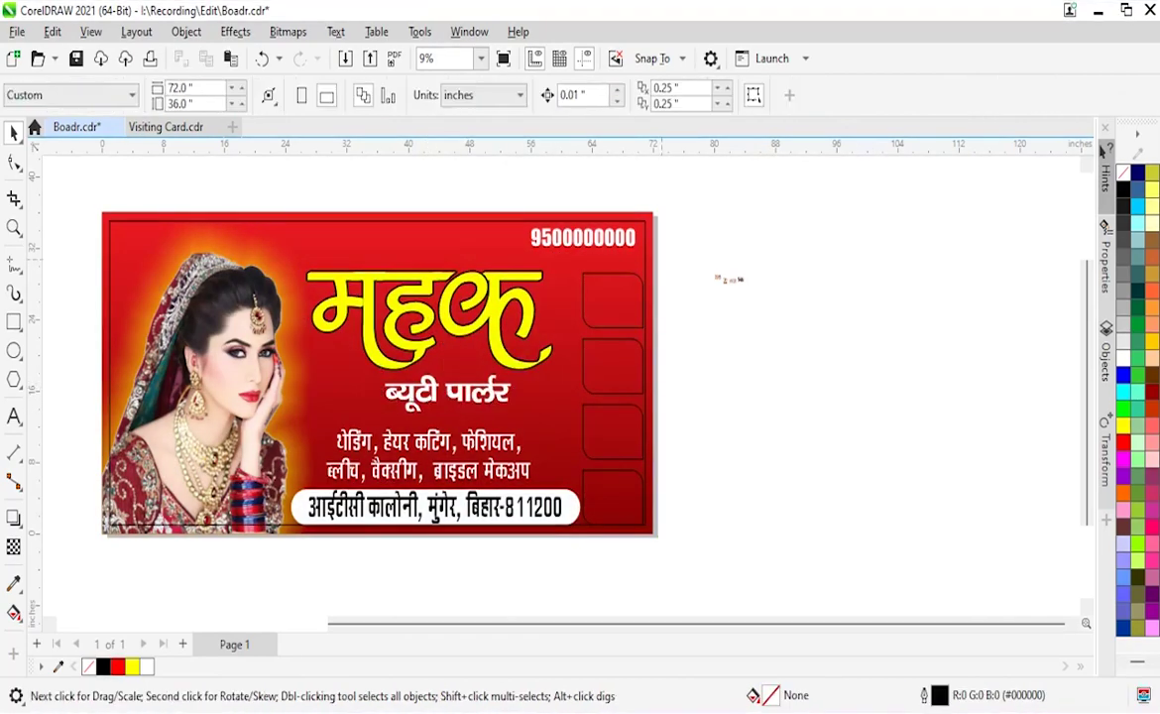
# Align the four photo frames to the right edge of the inner border.
pyautogui.scroll(1, 758, 464)
pyautogui.press('Tab')
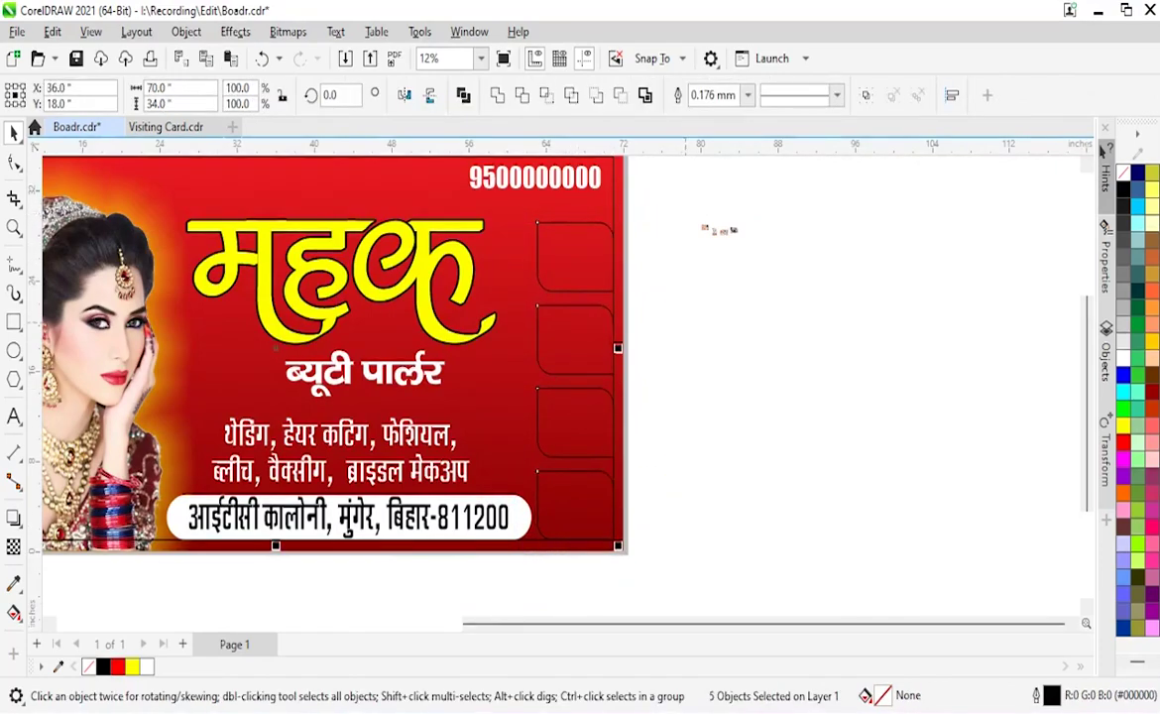
pyautogui.press('Escape')
# Set the outline width of the four photo frames to 4.0 mm and fill them with white.
pyautogui.moveTo(512, 352); pyautogui.dragTo(523, 210)
pyautogui.press('F12')
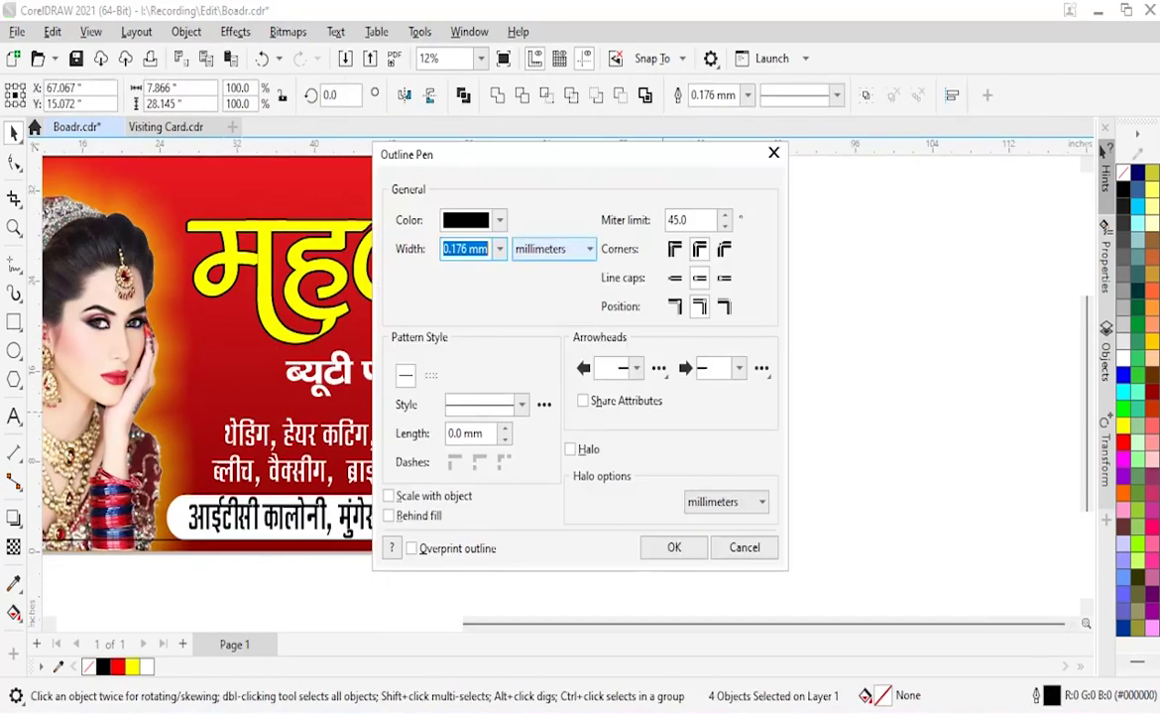
pyautogui.click(499, 249)
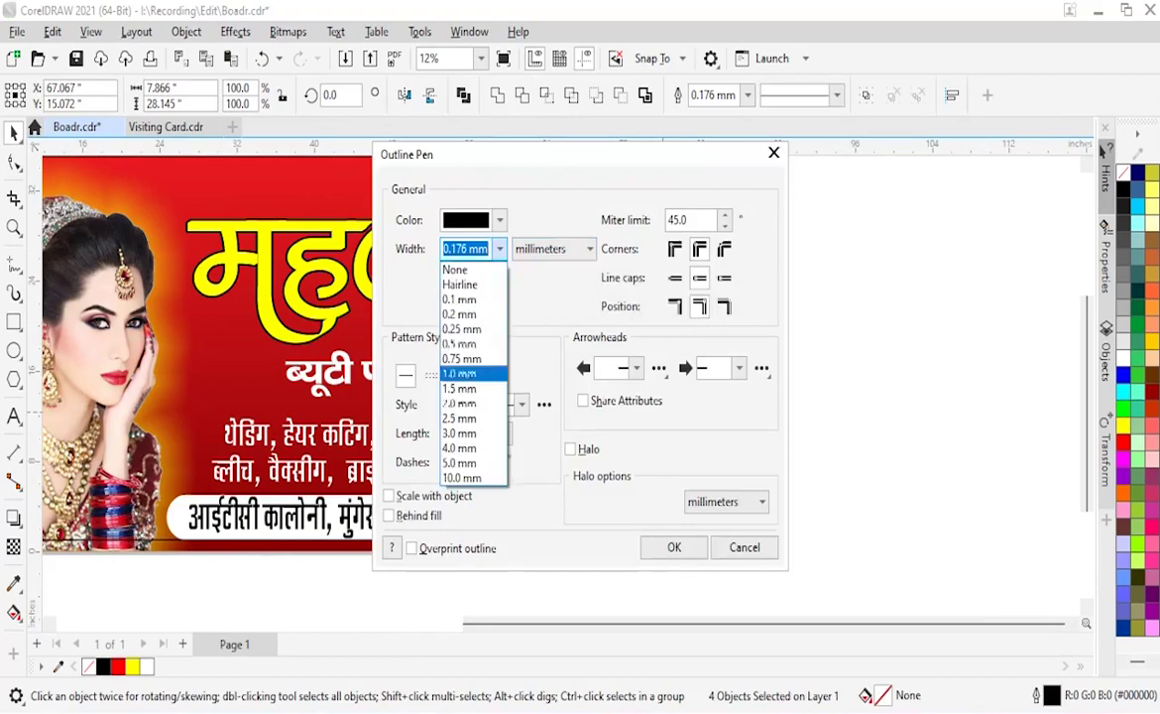
pyautogui.click(459, 448)
pyautogui.click(674, 547)
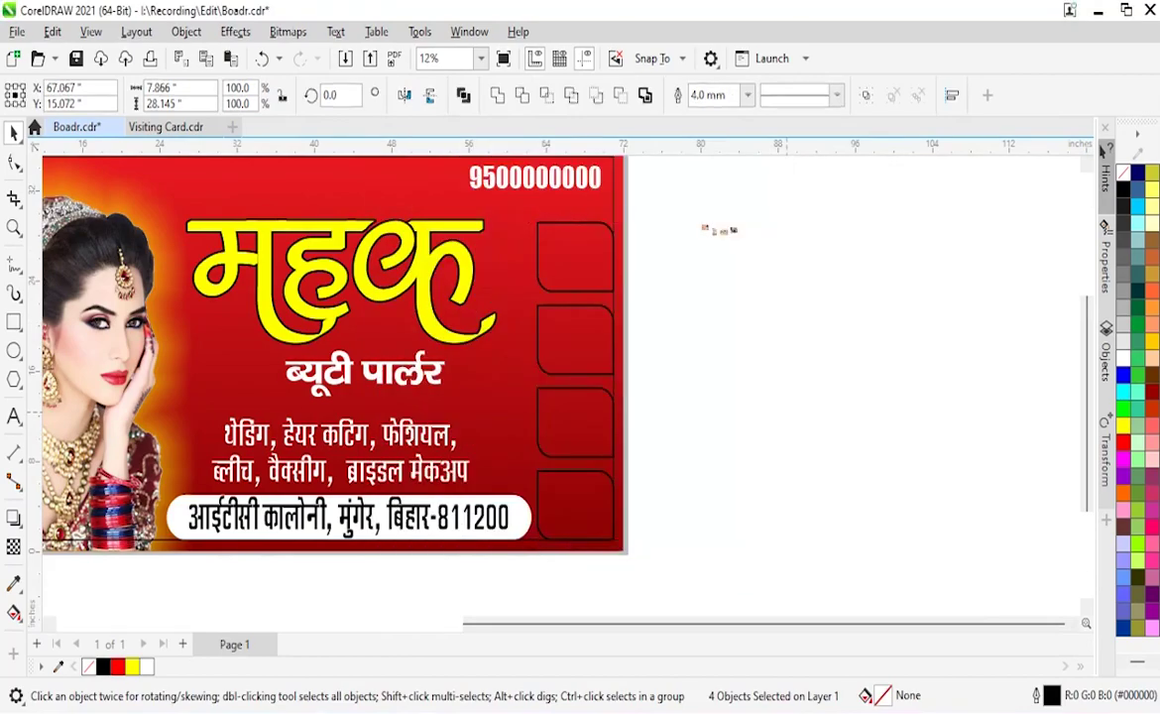
pyautogui.moveTo(642, 563); pyautogui.dragTo(534, 212)
pyautogui.click(1123, 358)
# Enlarge the loose service photos and place the eyebrow-threading photo inside the top frame, scaled to cover it.
pyautogui.moveTo(684, 208); pyautogui.dragTo(937, 336)
pyautogui.click(706, 270)
pyautogui.moveTo(706, 270); pyautogui.dragTo(621, 296)
pyautogui.click(625, 312)
pyautogui.press('z')
pyautogui.scroll(3, 699, 219)
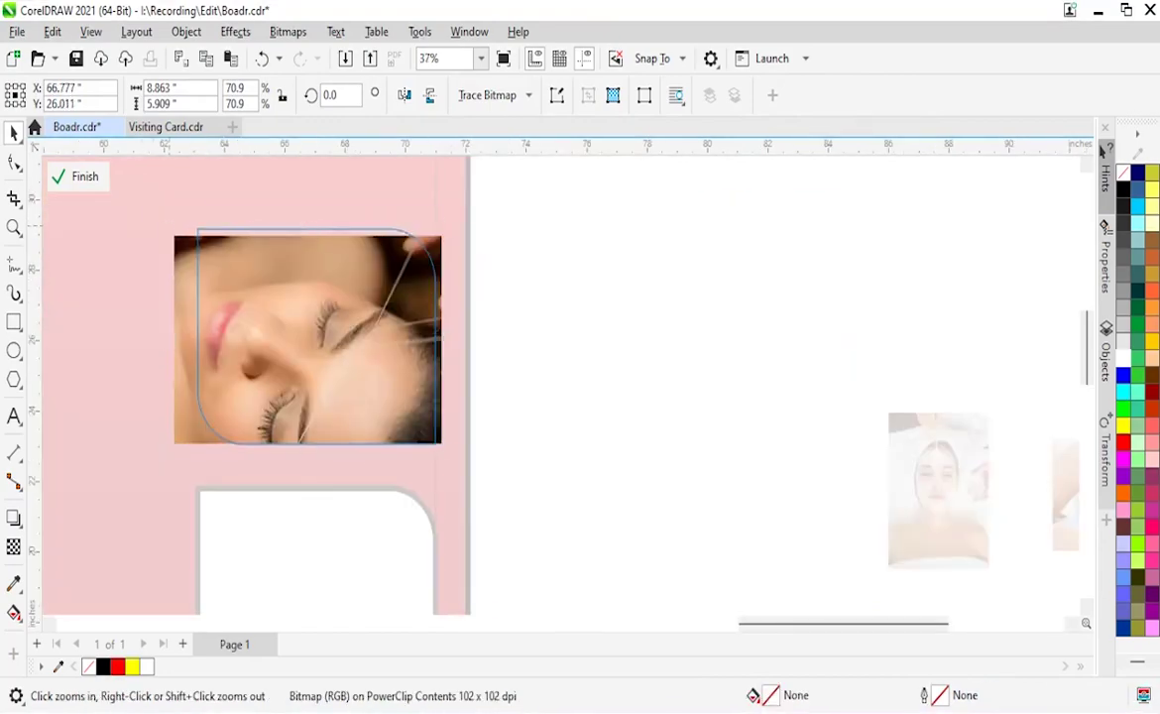
pyautogui.moveTo(168, 229); pyautogui.dragTo(149, 215)
pyautogui.click(78, 177)
# Place the facial-mask photo inside the second frame and size it to fill the frame.
pyautogui.scroll(-2, 308, 396)
pyautogui.moveTo(822, 381); pyautogui.dragTo(555, 350)
pyautogui.click(543, 503)
pyautogui.click(77, 176)
# Place the leg-waxing photo inside the third frame and enlarge it to about 11 × 6.1 inches so it covers the frame.
pyautogui.moveTo(912, 387); pyautogui.dragTo(523, 585)
pyautogui.click(553, 616)
pyautogui.scroll(-2, 553, 595)
pyautogui.scroll(1, 516, 526)
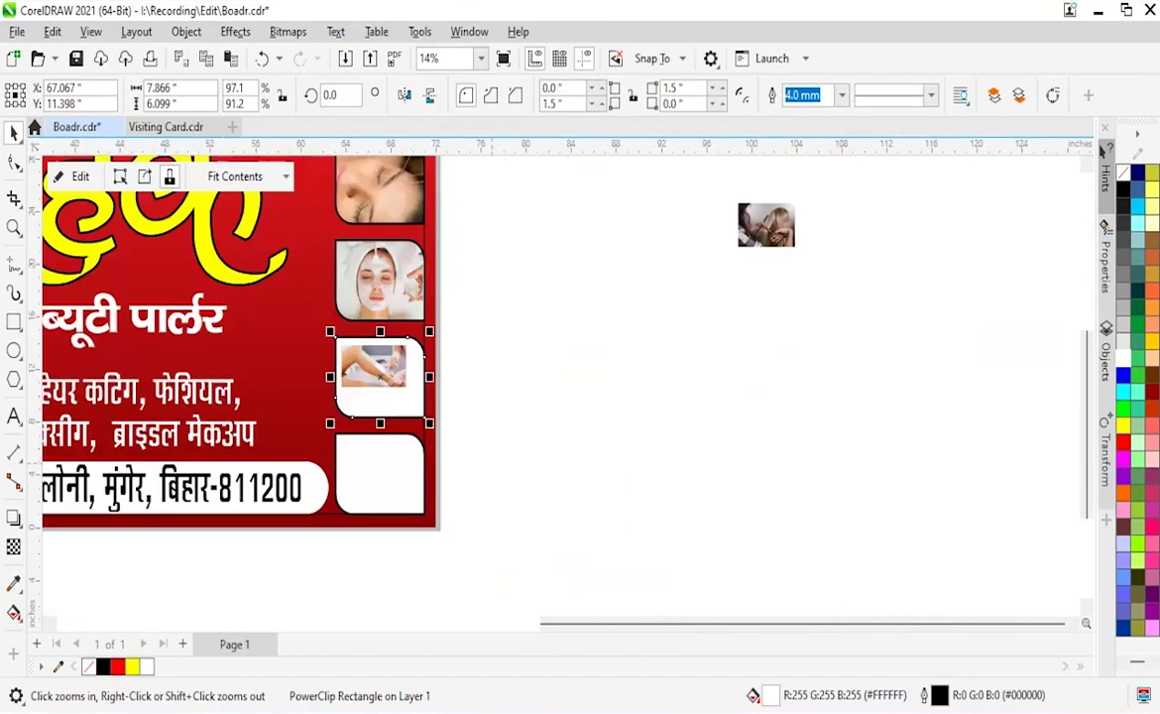
pyautogui.click(81, 176)
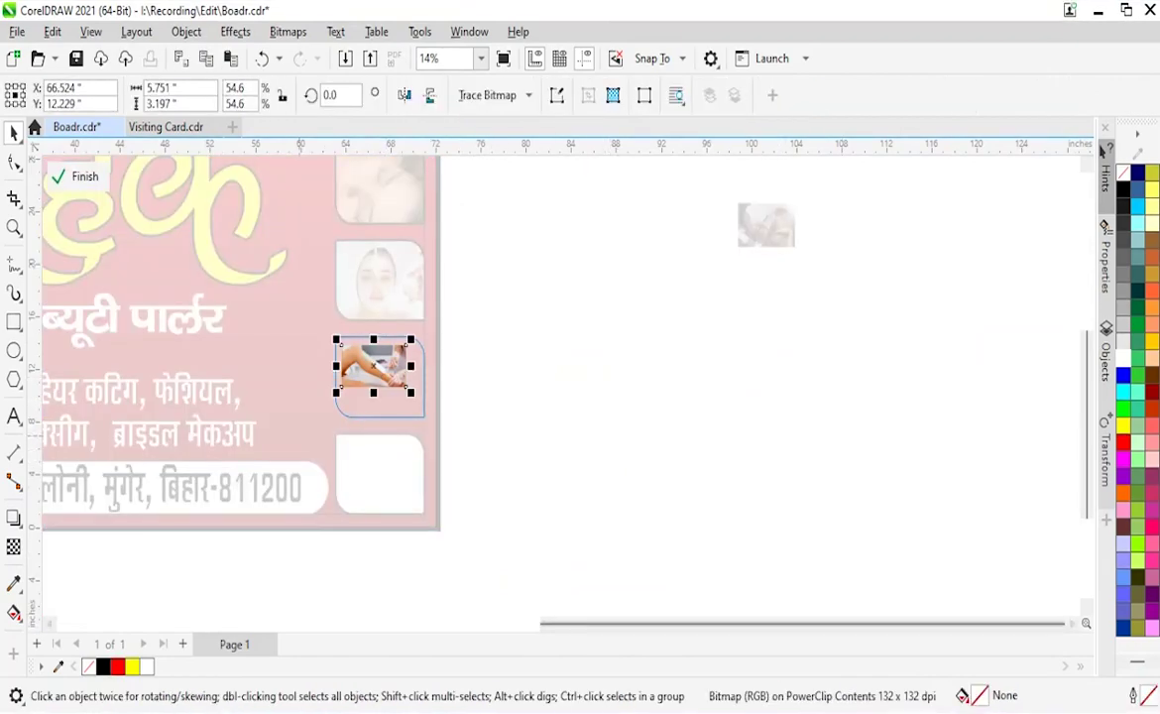
pyautogui.moveTo(412, 393); pyautogui.dragTo(441, 423)
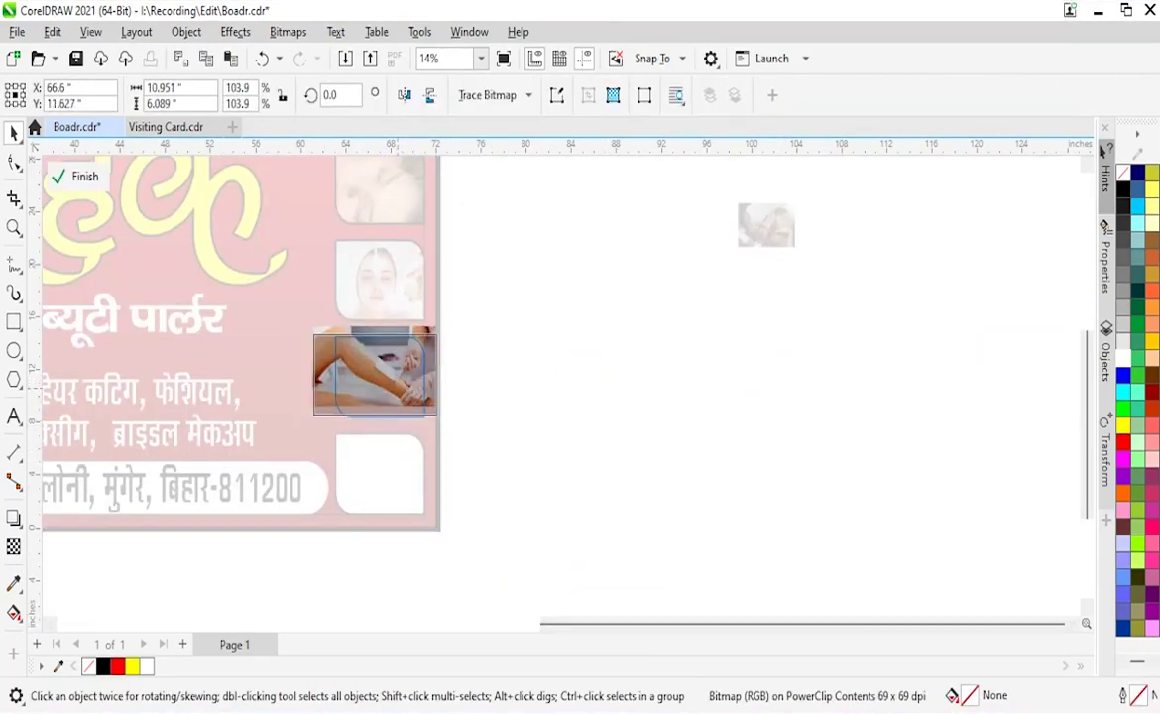
pyautogui.click(80, 176)
# Place the hairdressing photo inside the bottom frame at about 10.4 × 6.9 inches, covering the whole frame.
pyautogui.click(765, 224)
pyautogui.moveTo(765, 224); pyautogui.dragTo(317, 422)
pyautogui.click(427, 536)
pyautogui.click(380, 474)
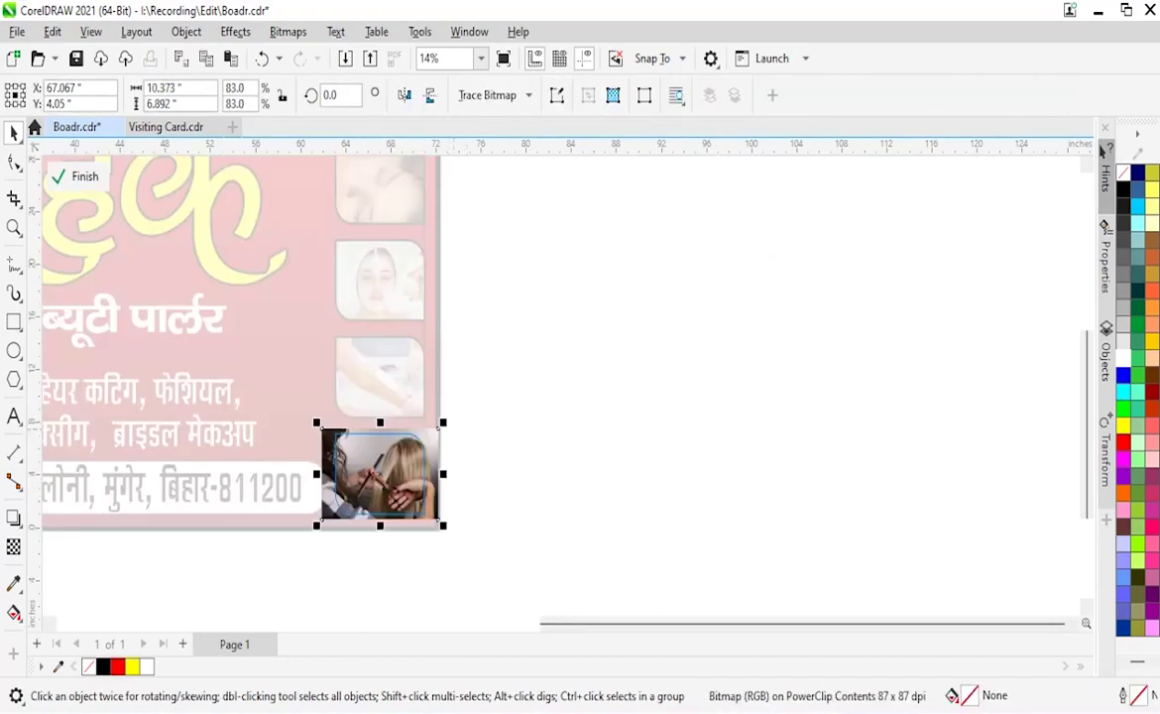
pyautogui.click(81, 177)
# Change the outline colour of the four photo frames to white.
pyautogui.scroll(-1, 490, 489)
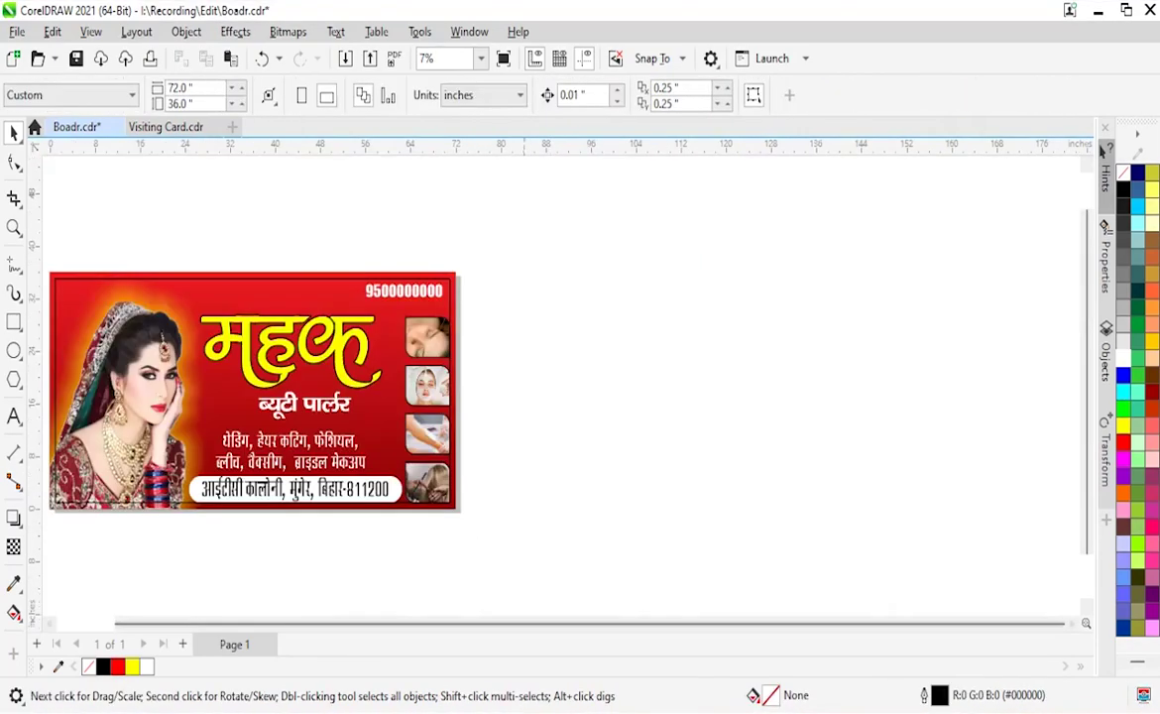
pyautogui.moveTo(392, 308); pyautogui.dragTo(528, 560)
pyautogui.rightClick(1122, 357)
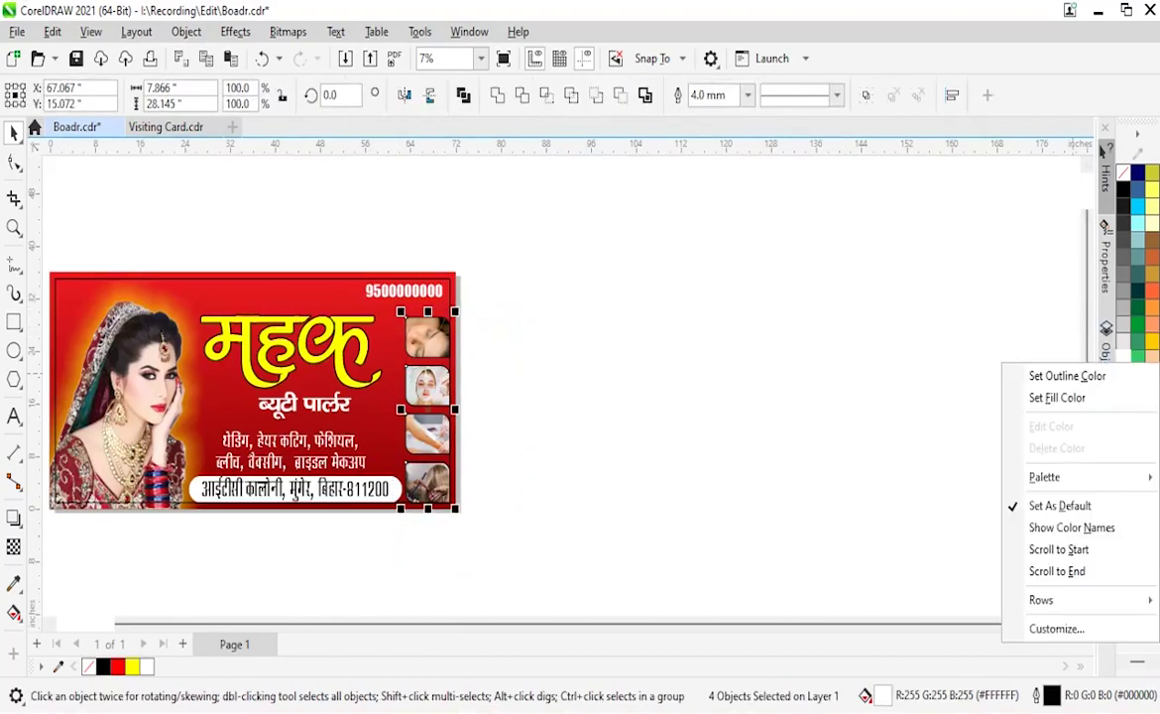
pyautogui.click(1035, 370)
pyautogui.press('Escape')
# Apply a drop shadow to the yellow महक title, spanning the full width of the word.
pyautogui.click(297, 288)
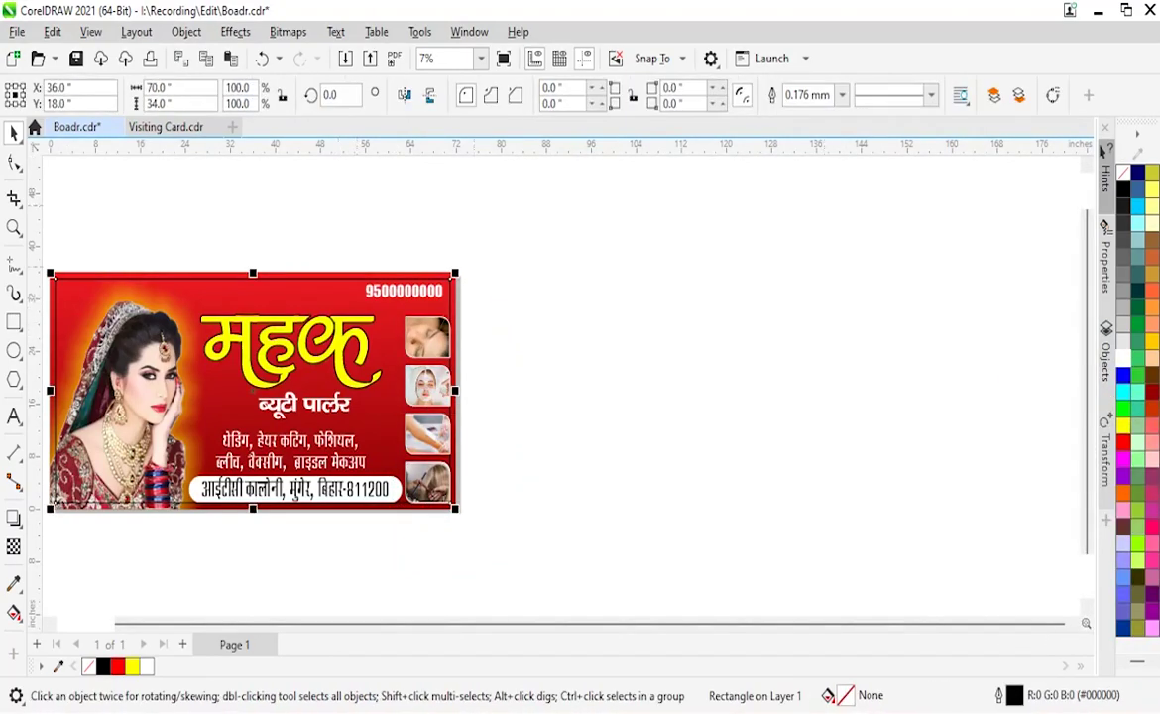
pyautogui.press('Escape')
pyautogui.moveTo(98, 302); pyautogui.dragTo(478, 460)
pyautogui.scroll(1, 789, 307)
pyautogui.press('space')
pyautogui.click(623, 310)
pyautogui.click(14, 517)
pyautogui.click(38, 585)
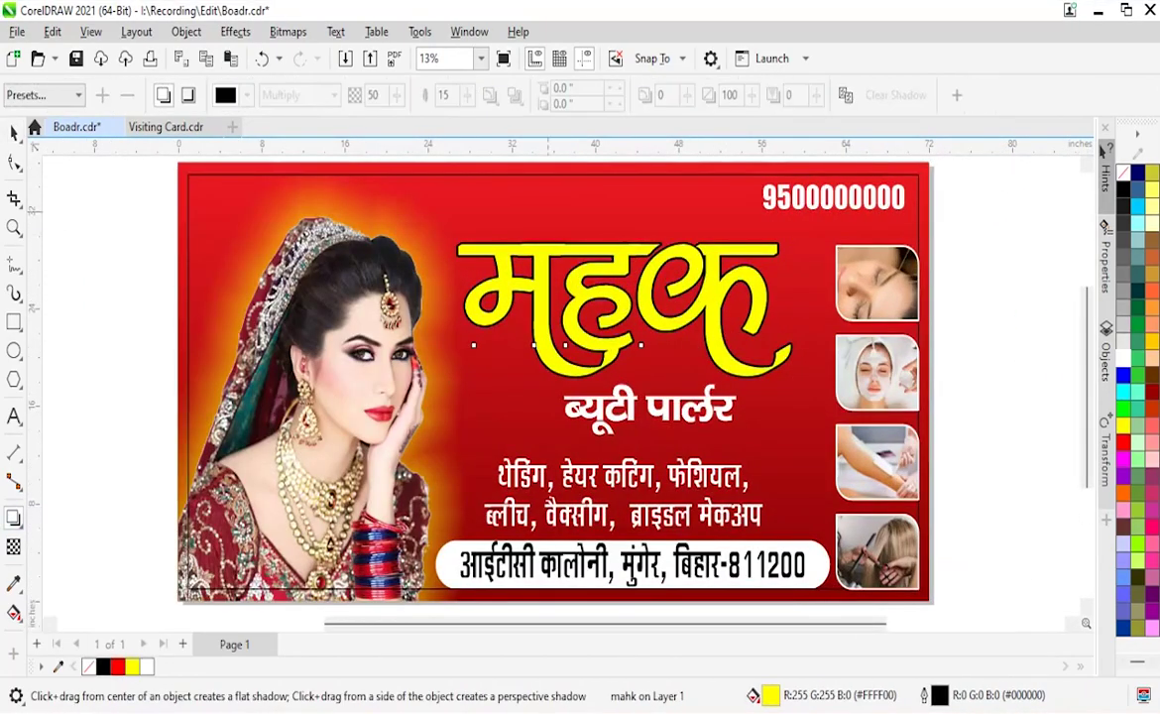
pyautogui.moveTo(455, 310); pyautogui.dragTo(780, 310)
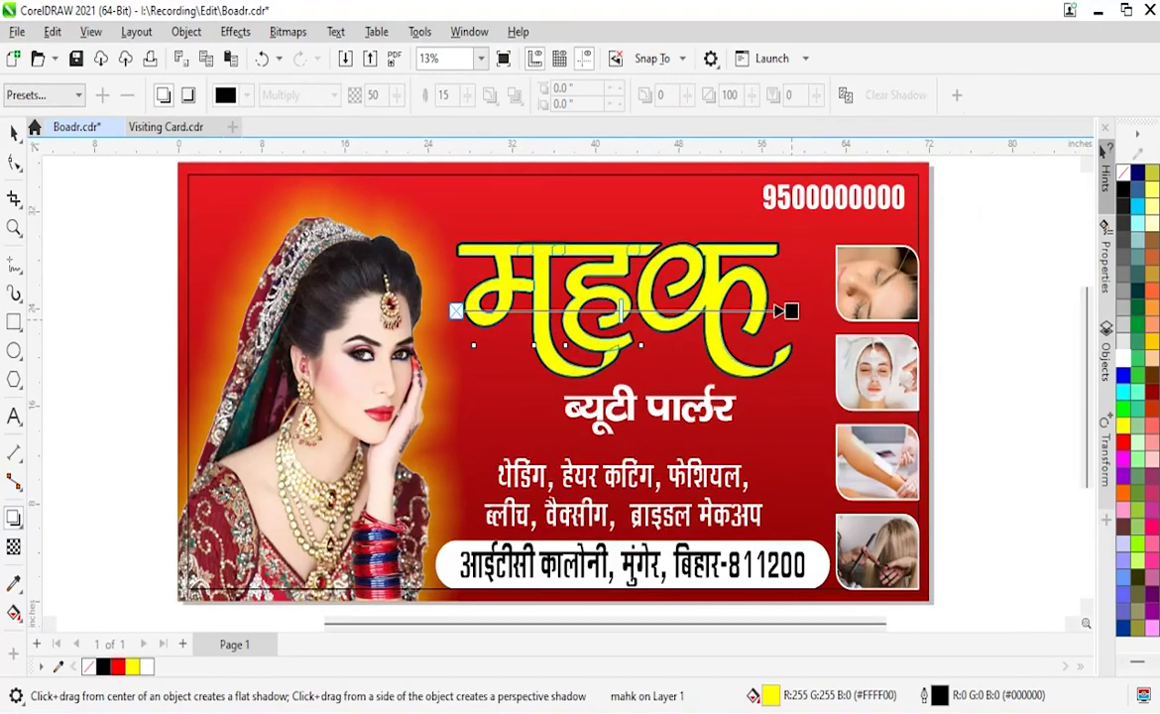
# Set the महक shadow's merge mode to Normal and its colour to white, and feather it outward.
pyautogui.click(297, 95)
pyautogui.click(303, 114)
pyautogui.click(226, 94)
pyautogui.click(278, 219)
pyautogui.press('Escape')
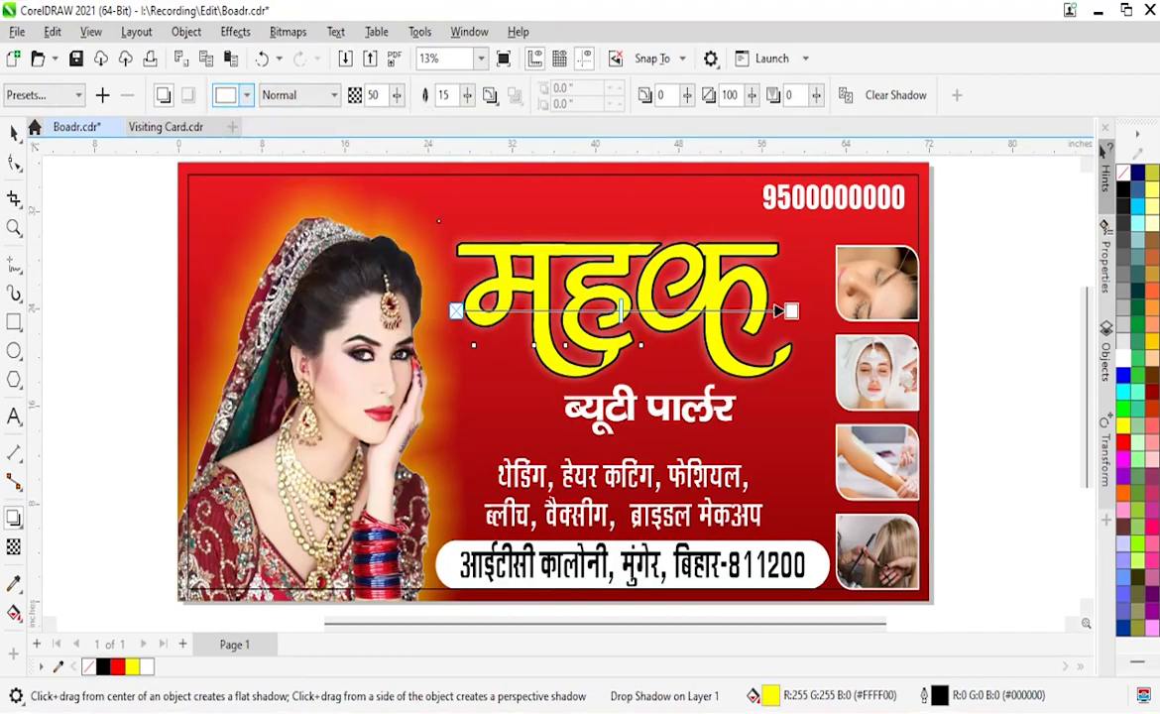
pyautogui.click(490, 94)
pyautogui.click(516, 187)
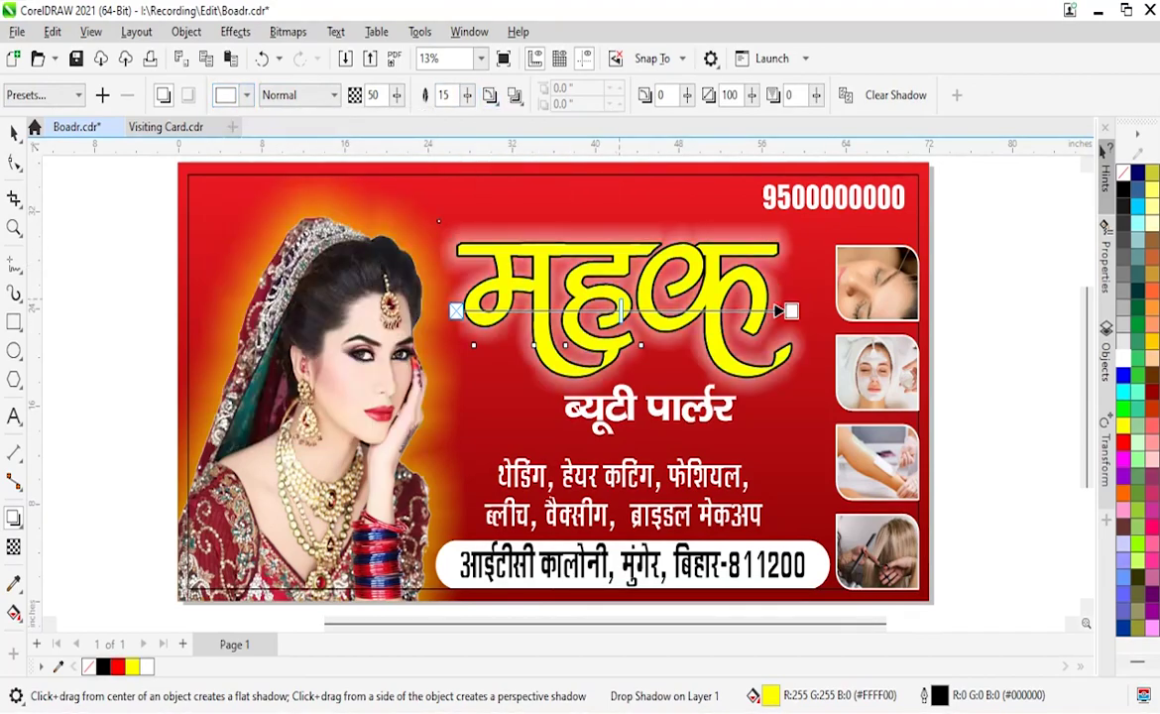
# Try a feathering of 5 on the महक shadow, set its opacity to 75, and raise the feathering to 10.
pyautogui.press('Return')
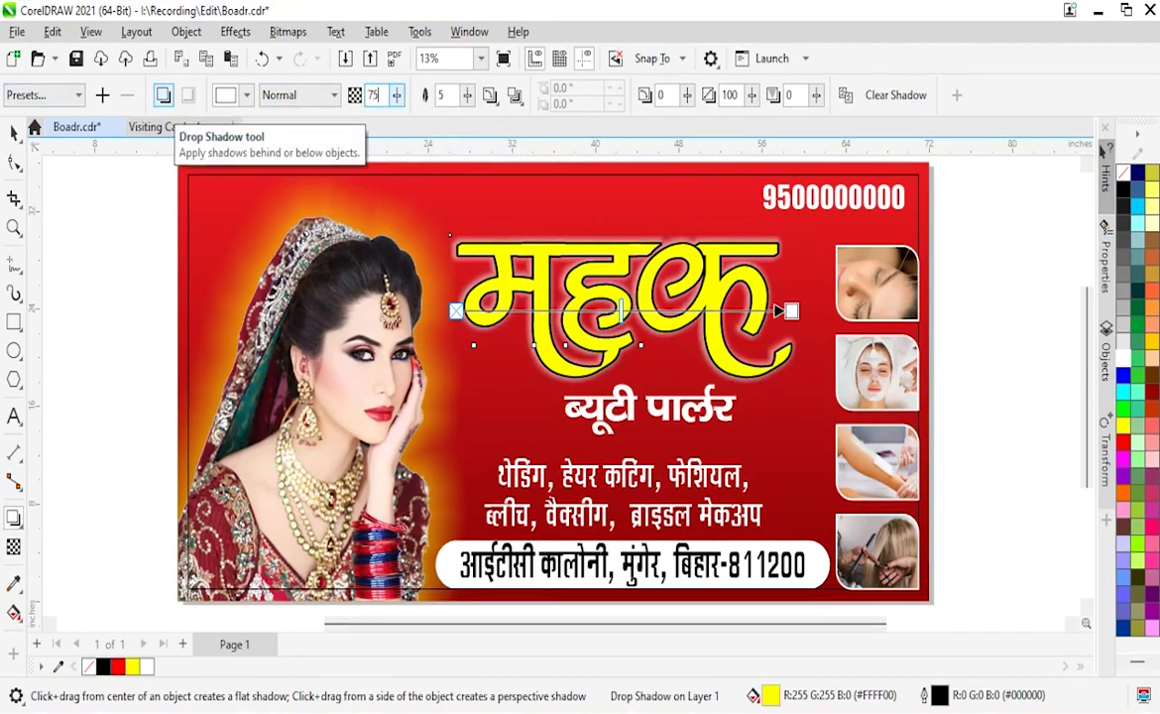
pyautogui.press('Return')
pyautogui.press('Tab')
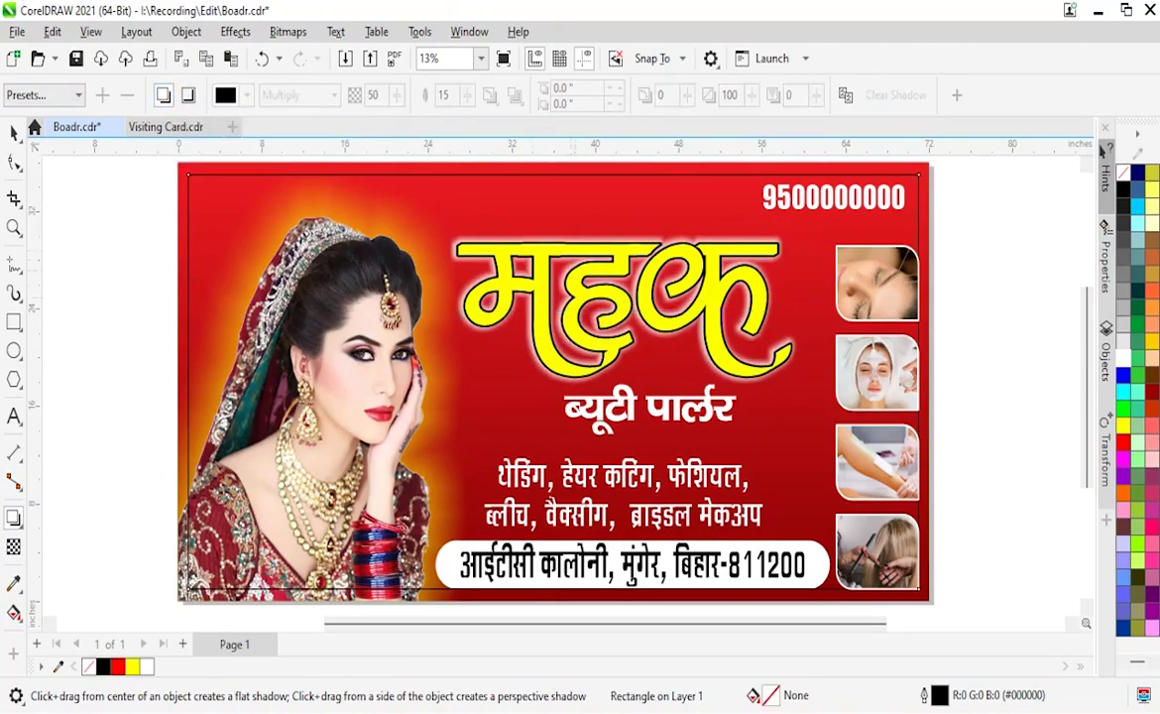
pyautogui.hotkey('shift', 'Tab')
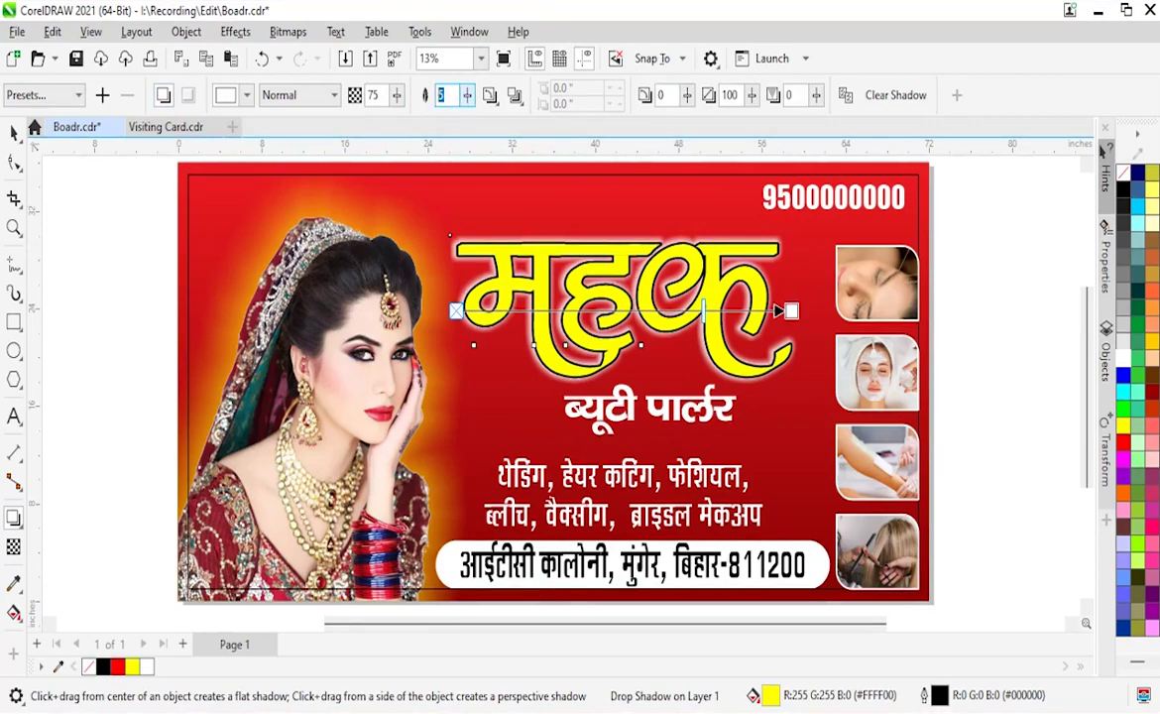
pyautogui.write('10')
pyautogui.press('Return')
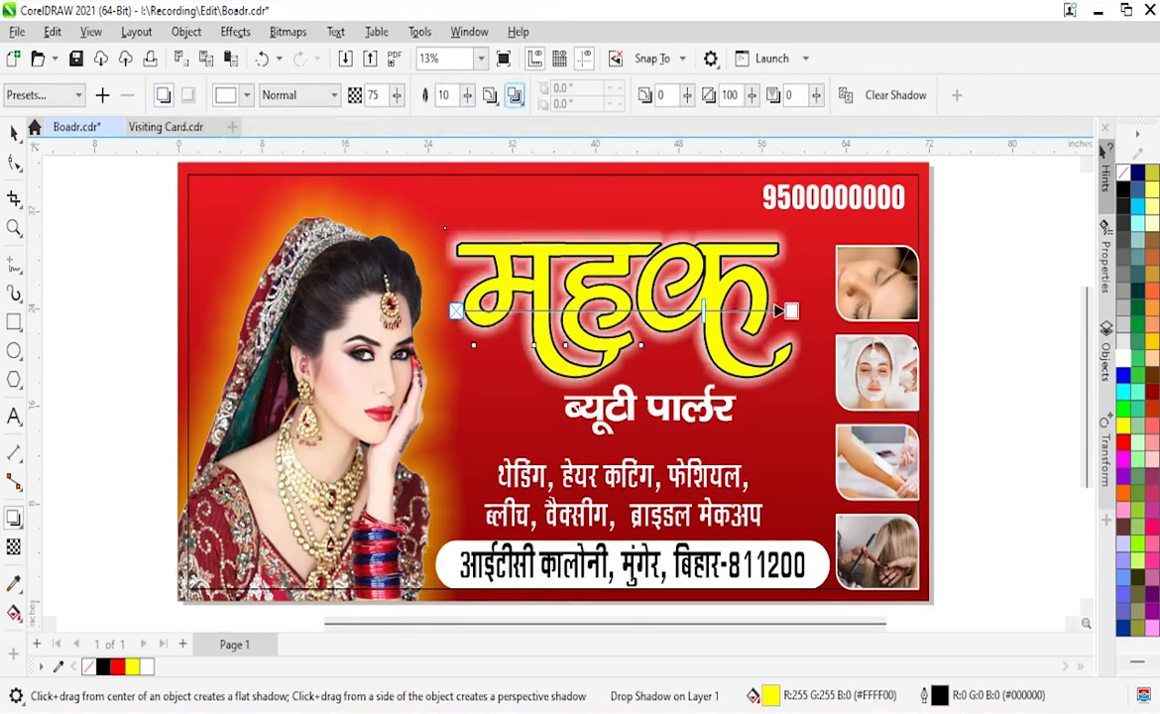
# Change the महक shadow's colour to yellow and reduce its opacity to 25.
pyautogui.click(246, 96)
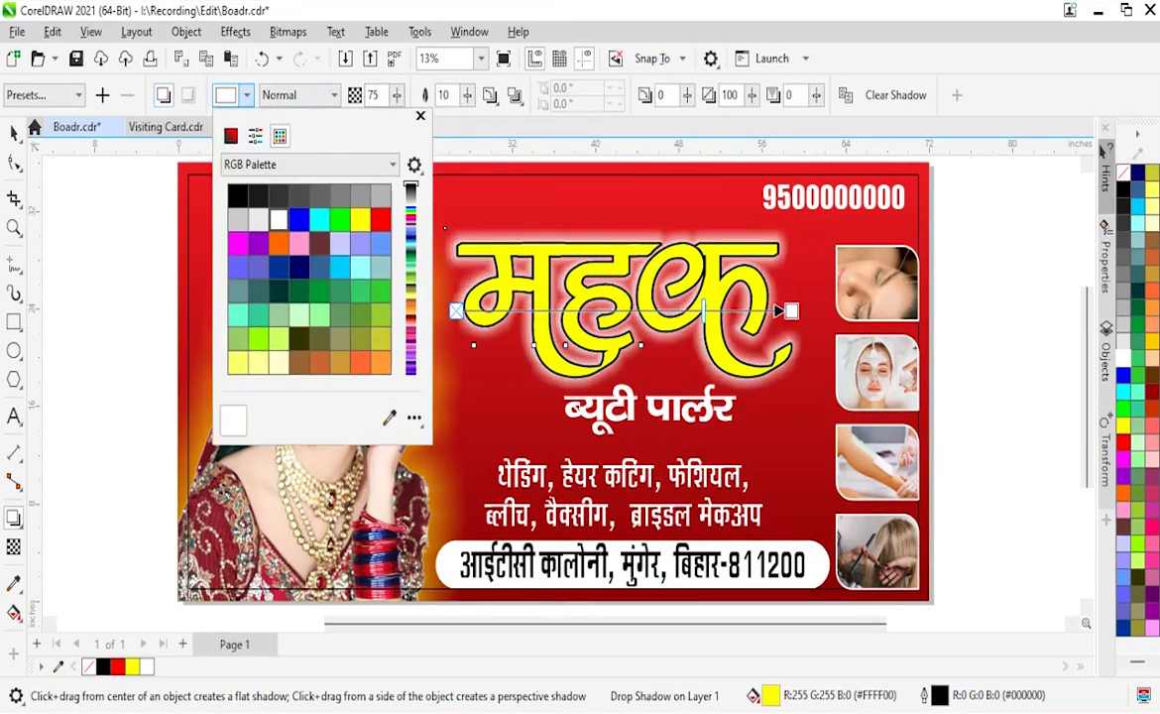
pyautogui.click(358, 219)
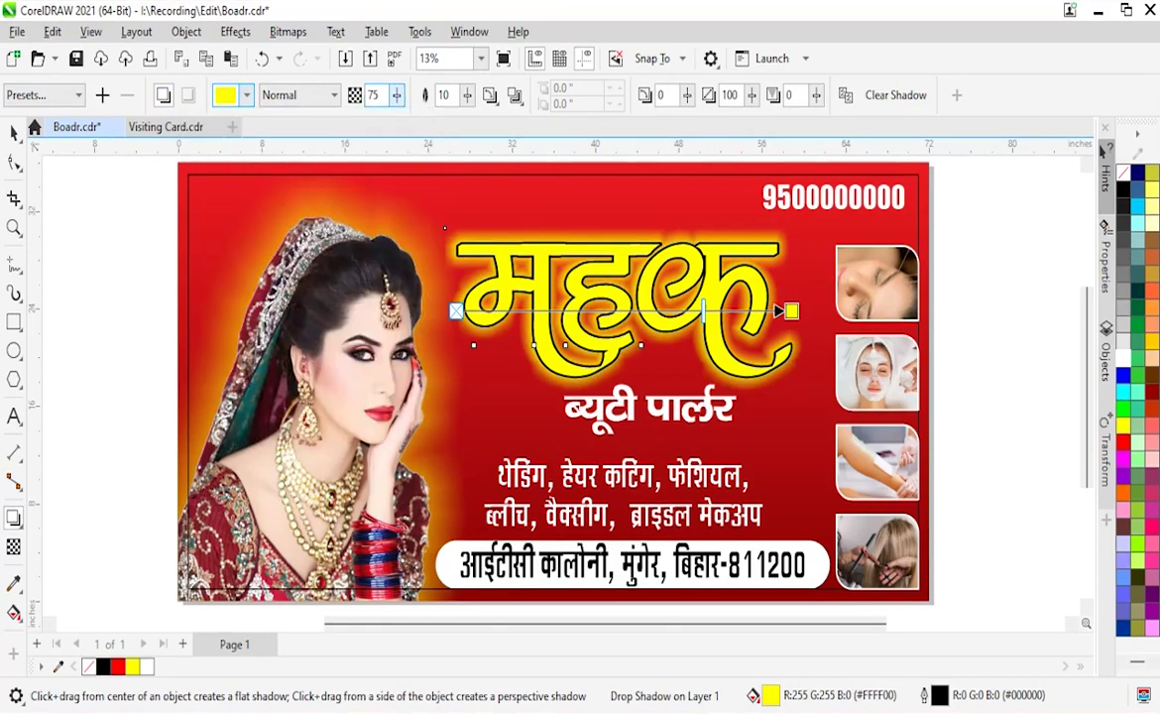
pyautogui.write('25')
pyautogui.press('Return')
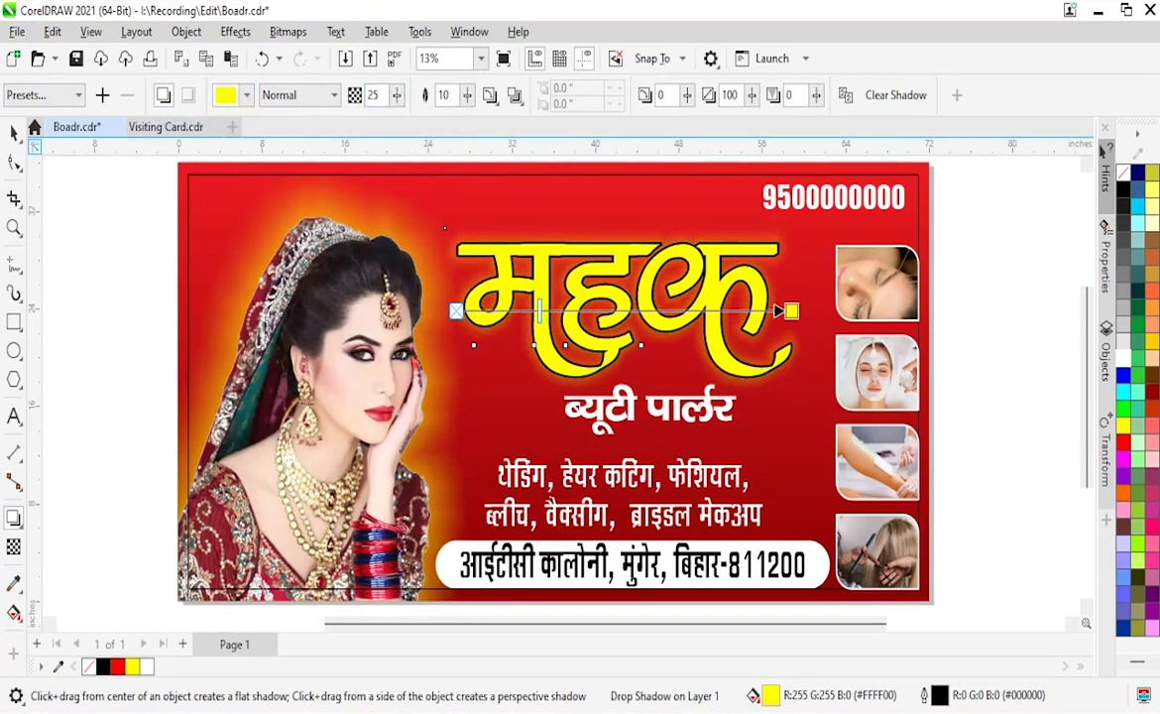
# Enlarge the phone number above the service photos, extending it toward the महक title.
pyautogui.click(14, 132)
pyautogui.press('Escape')
pyautogui.click(832, 196)
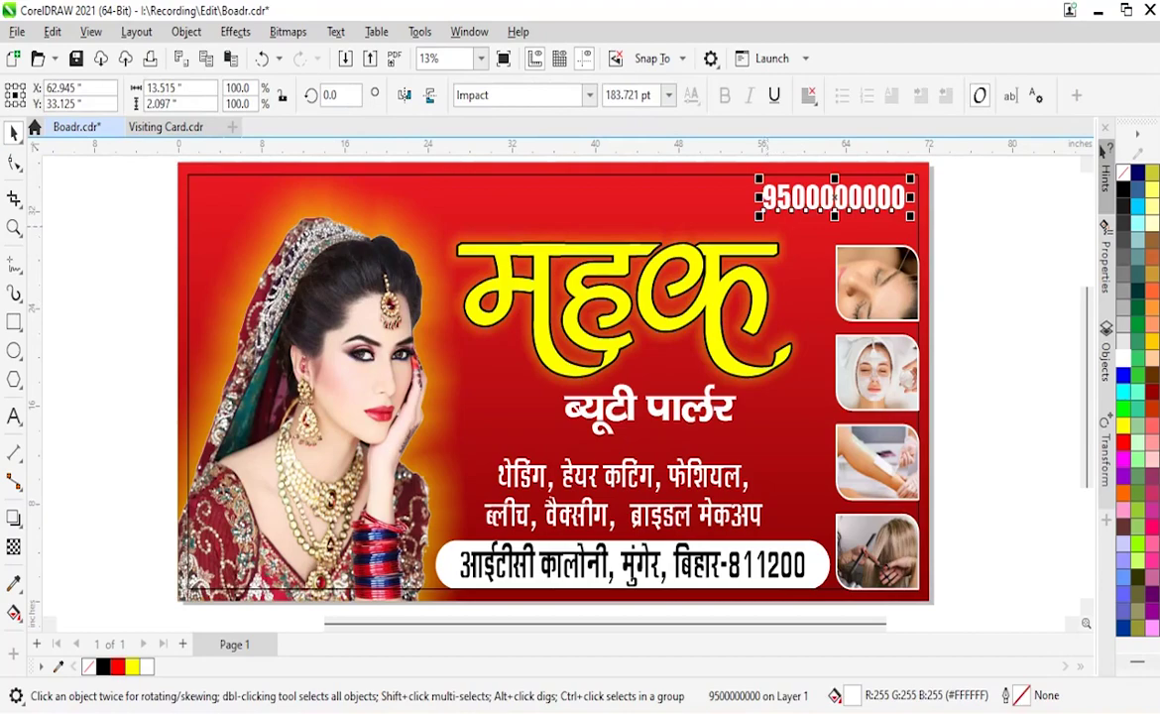
pyautogui.moveTo(759, 213); pyautogui.dragTo(734, 220)
pyautogui.moveTo(817, 204); pyautogui.dragTo(441, 158)
pyautogui.press('Escape')
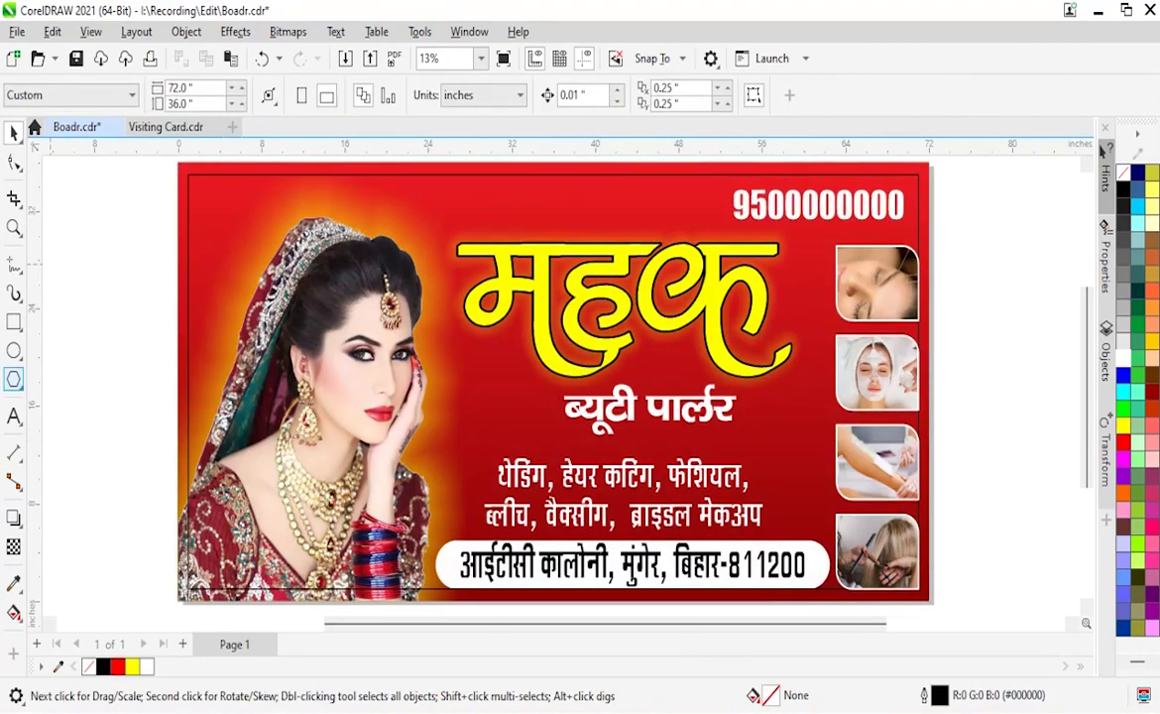
# Open the Glyphs collection and try to find a glyph font by entering the name wbdding.
pyautogui.hotkey('alt', 'x')
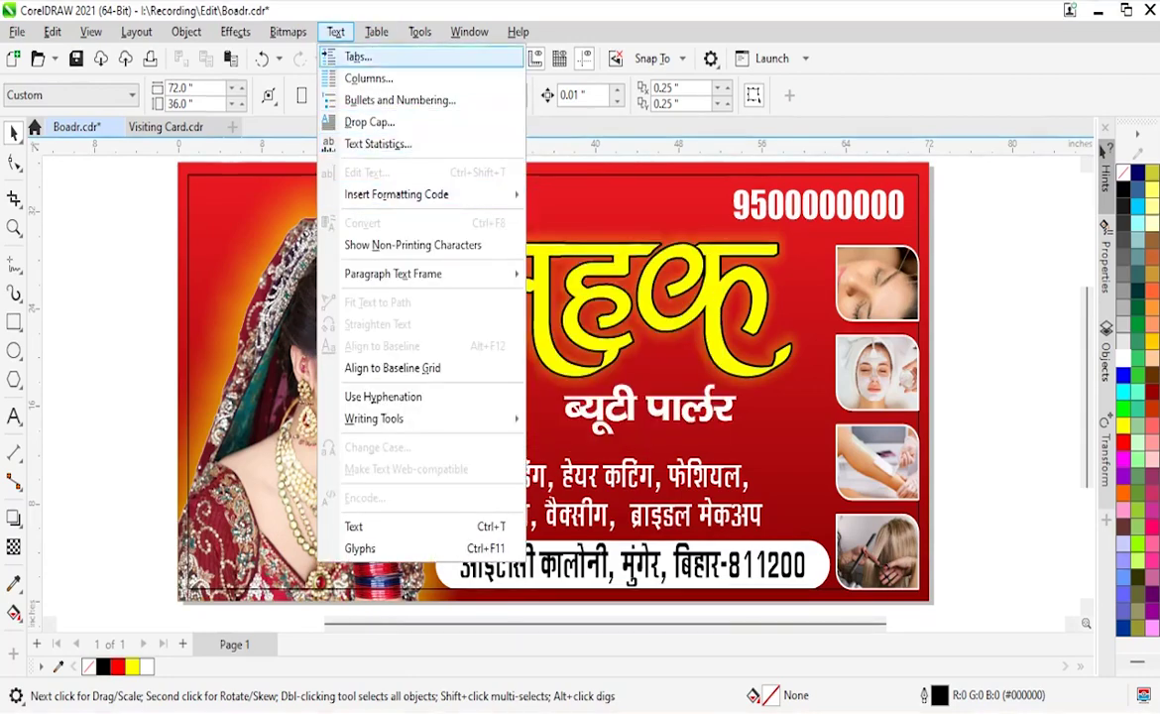
pyautogui.moveTo(396, 194)
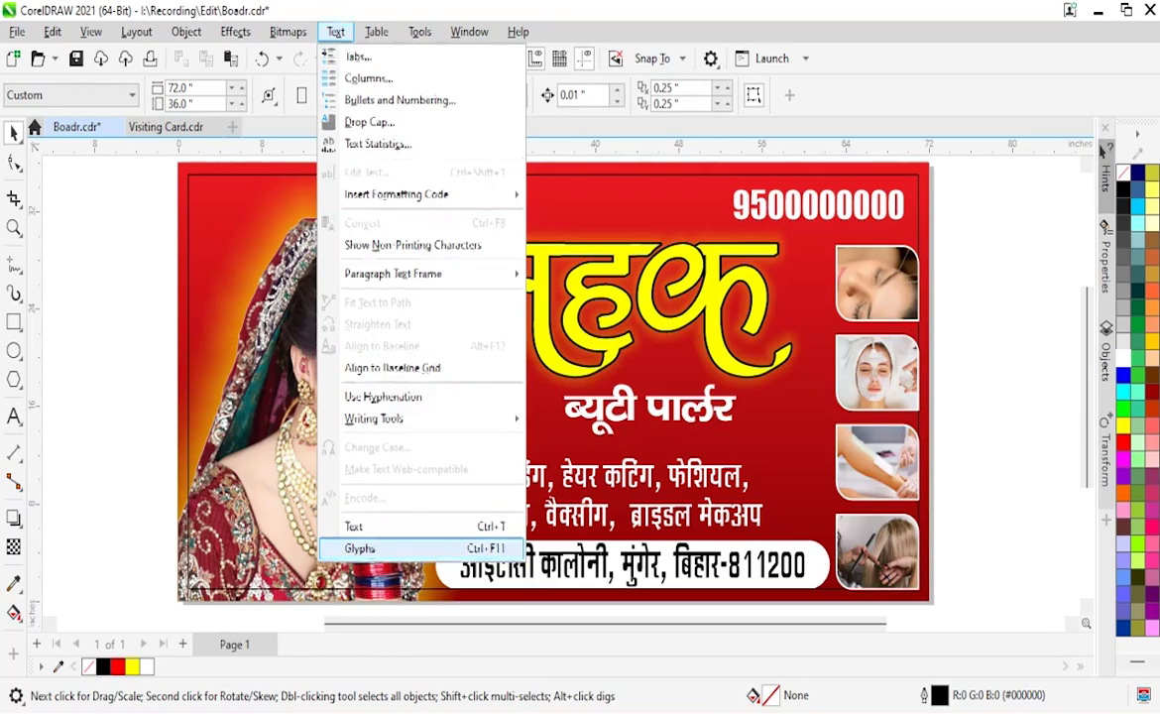
pyautogui.click(360, 548)
pyautogui.click(967, 268)
pyautogui.write('wbdd')
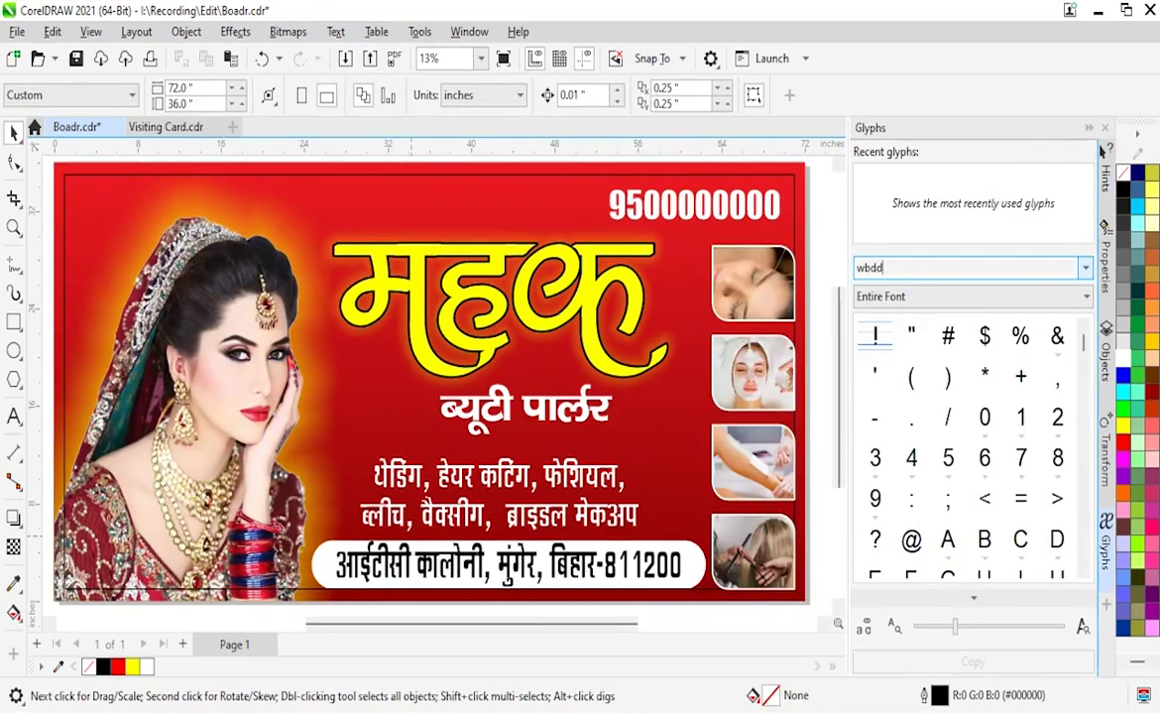
pyautogui.write('dding')
pyautogui.press('Return')
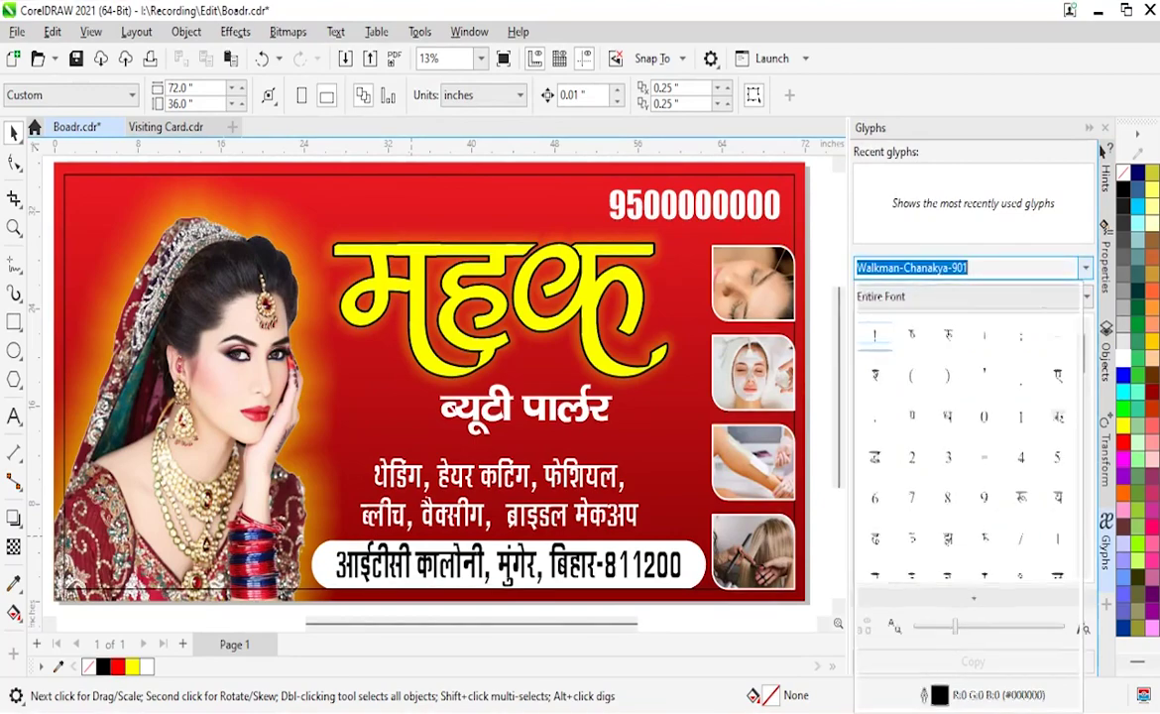
# Look through the glyph font list for an icon font, including the styles of the ZUUME family.
pyautogui.hotkey('alt', 'Down')
pyautogui.scroll(-3, 1100, 148)
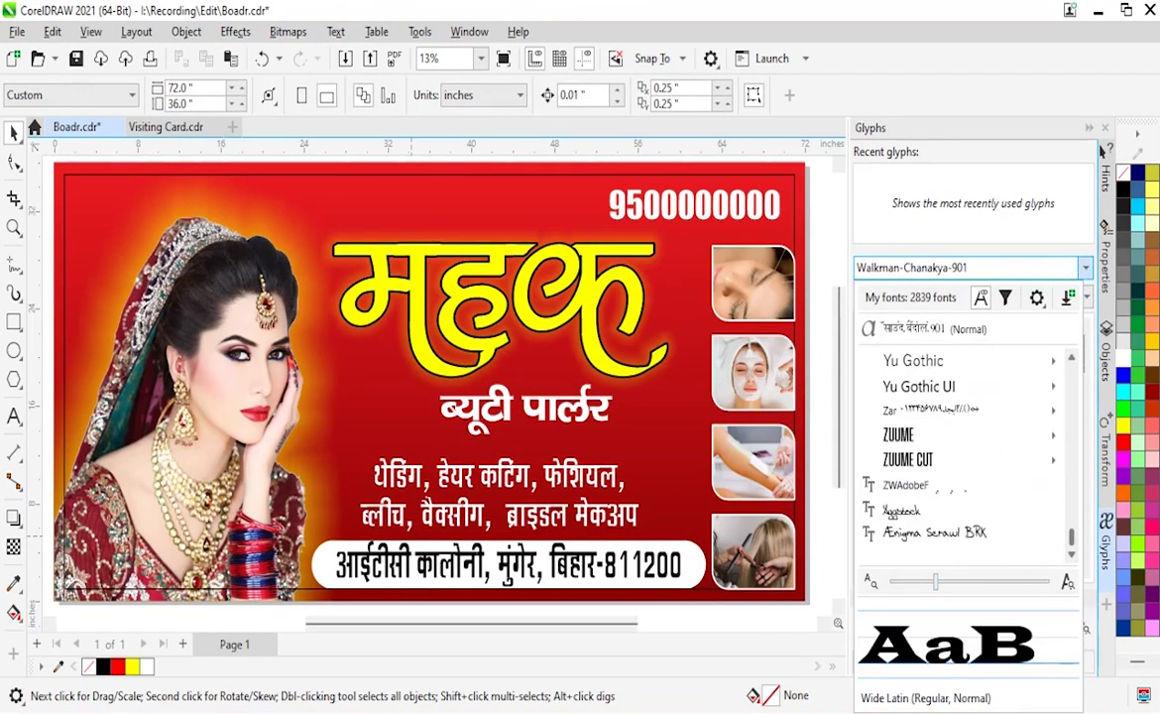
pyautogui.press('Down')
pyautogui.press('Right')
pyautogui.press('Down')
pyautogui.press('Down')
pyautogui.press('Down')
pyautogui.press('Down')
pyautogui.press('Down')
pyautogui.press('Down')
pyautogui.press('Down')
pyautogui.press('Down')
pyautogui.press('Down')
pyautogui.press('Down')
pyautogui.press('Down')
pyautogui.press('Down')
pyautogui.press('Down')
pyautogui.press('Down')
pyautogui.press('Down')
pyautogui.press('Up')
pyautogui.press('Up')
pyautogui.press('Up')
pyautogui.press('Up')
pyautogui.press('Up')
pyautogui.press('Up')
pyautogui.press('Up')
pyautogui.press('Up')
pyautogui.press('Up')
pyautogui.press('Up')
pyautogui.press('Up')
pyautogui.press('Up')
pyautogui.press('Up')
pyautogui.press('Up')
pyautogui.press('Up')
pyautogui.press('Down')
pyautogui.press('Down')
pyautogui.press('Down')
pyautogui.press('Down')
pyautogui.press('Down')
pyautogui.press('Down')
pyautogui.press('Down')
pyautogui.press('Down')
pyautogui.press('Down')
pyautogui.press('Down')
pyautogui.press('Down')
pyautogui.press('Down')
pyautogui.press('Down')
pyautogui.press('Down')
pyautogui.press('Down')
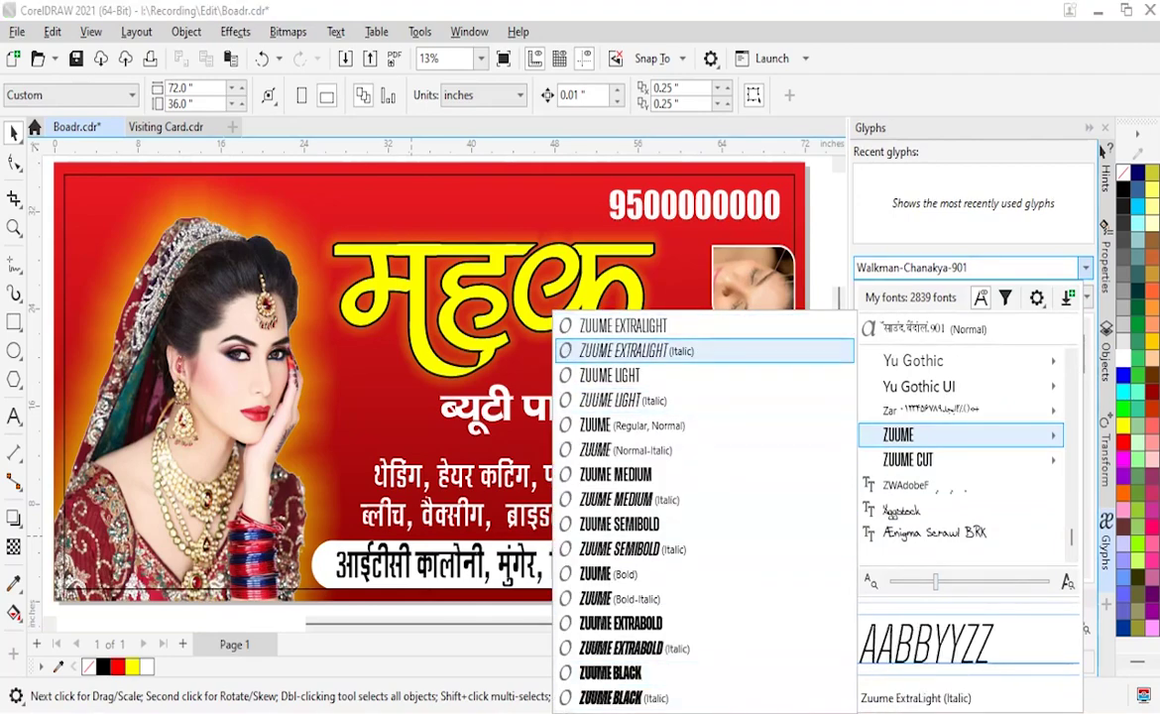
pyautogui.press('Left')
pyautogui.press('Down')
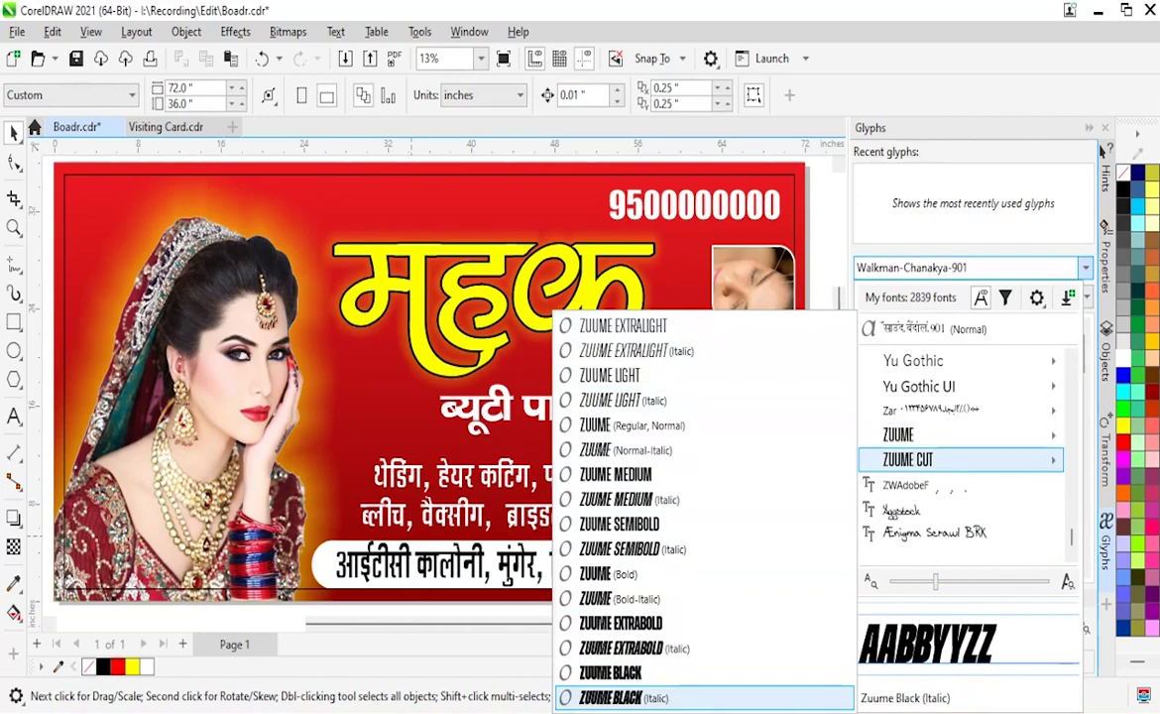
# Switch the glyph font to Clarity-Icon-Library-4-1-1 and select its telephone handset glyph.
pyautogui.write('cla')
pyautogui.press('Down')
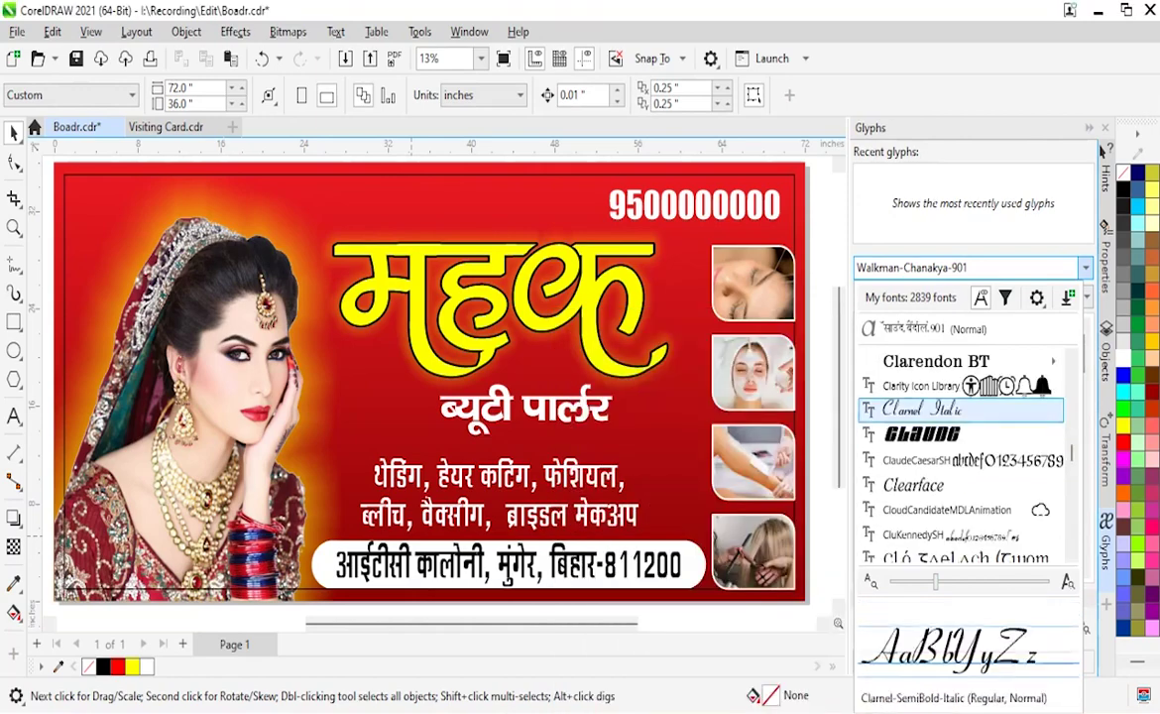
pyautogui.press('Return')
pyautogui.scroll(-5, 1100, 148)
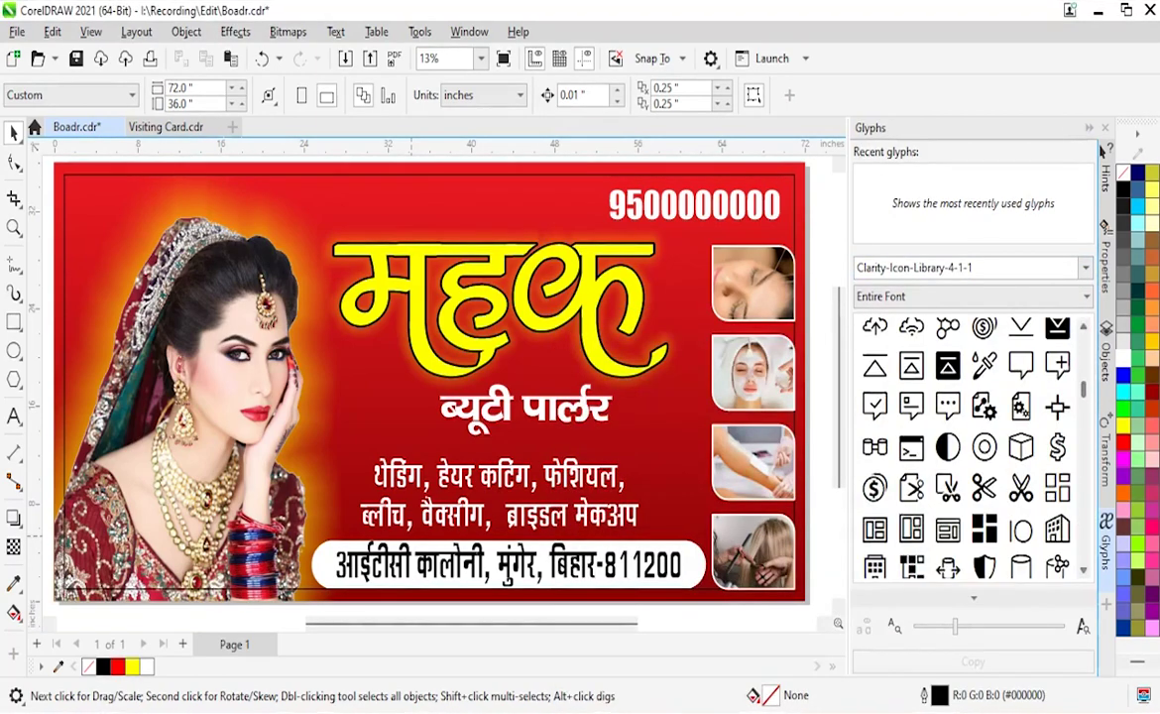
pyautogui.scroll(-10, 1100, 149)
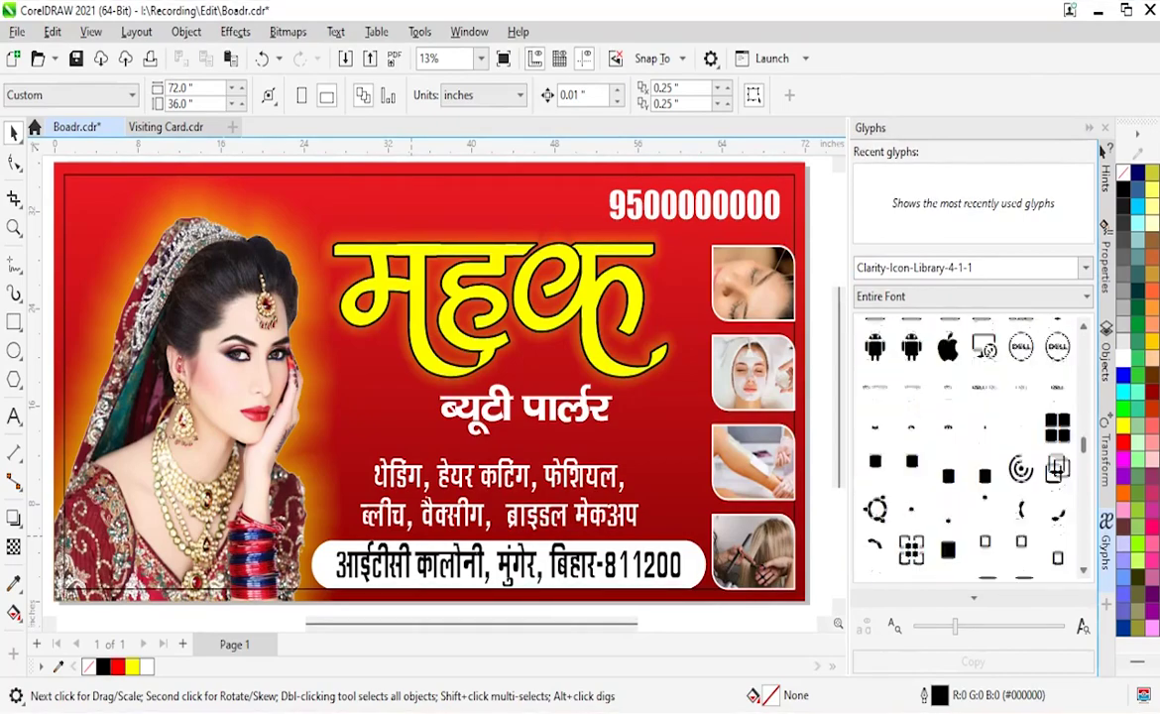
pyautogui.scroll(-4, 1100, 149)
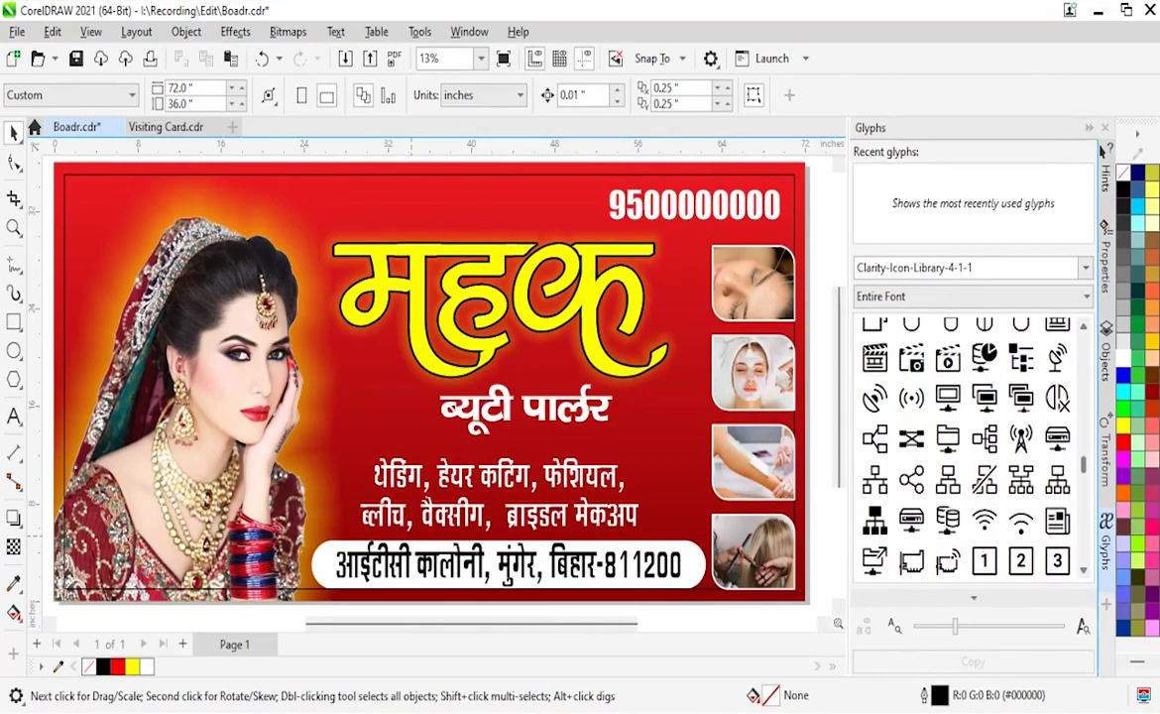
pyautogui.click(874, 525)
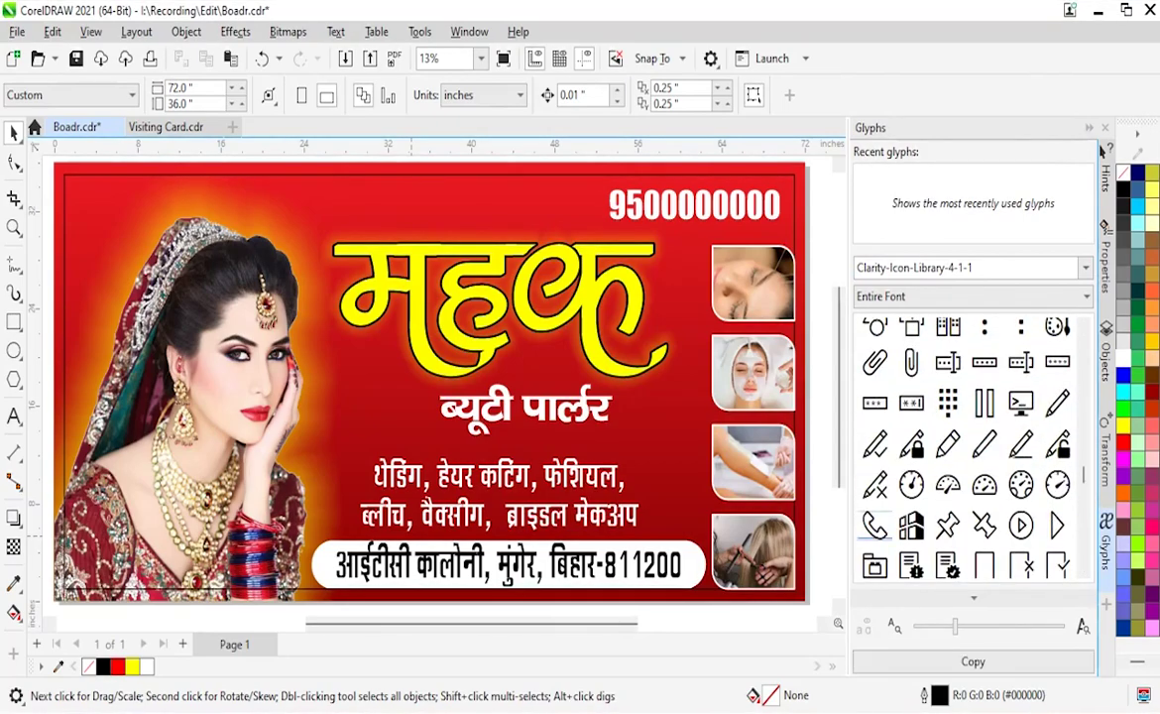
# Place the telephone handset glyph just before the phone number on the board and fill it white.
pyautogui.scroll(-10, 1100, 149)
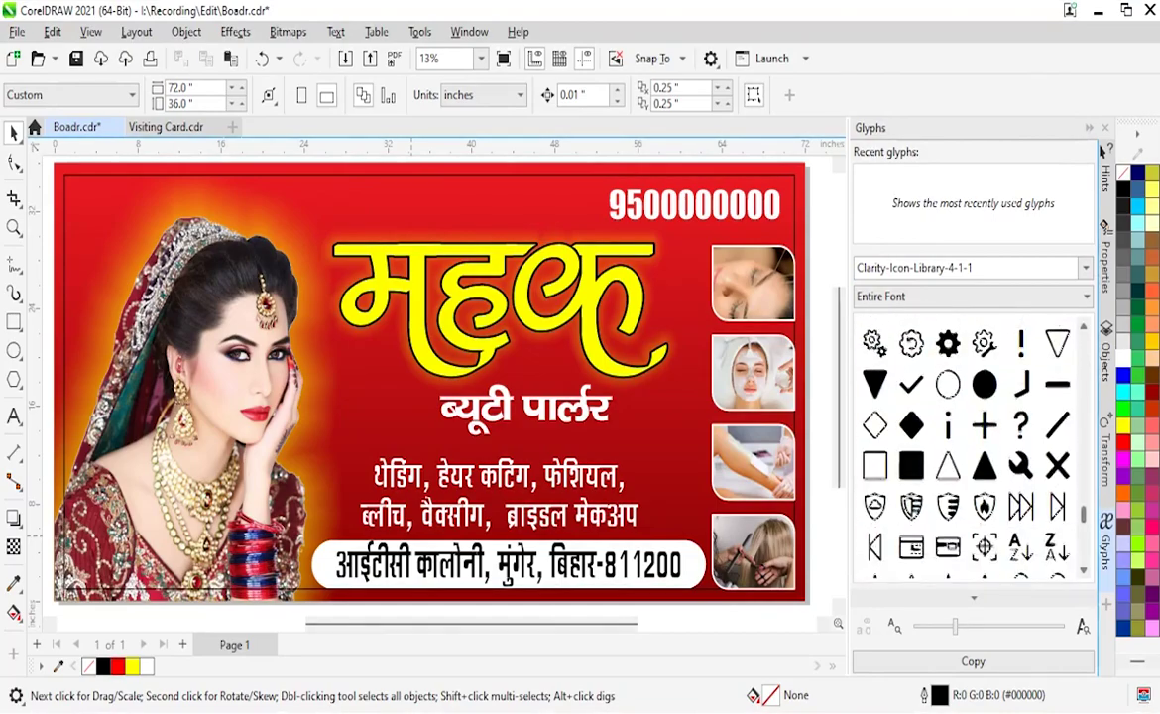
pyautogui.scroll(8, 1100, 149)
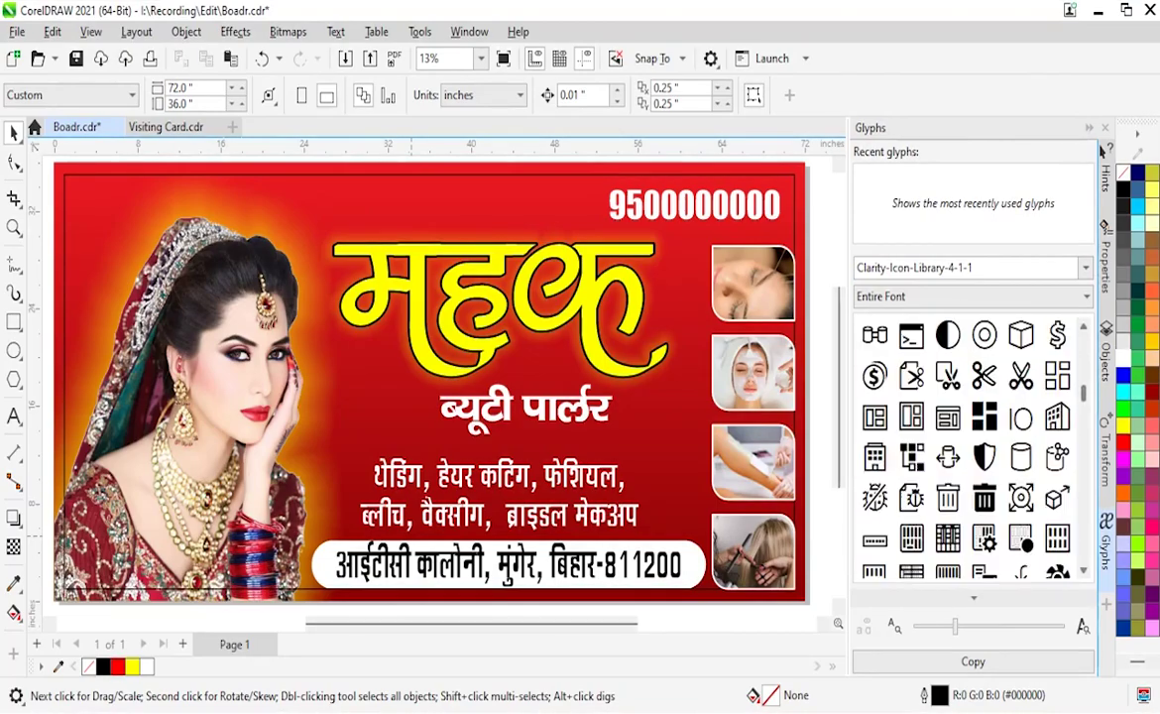
pyautogui.scroll(-8, 1100, 149)
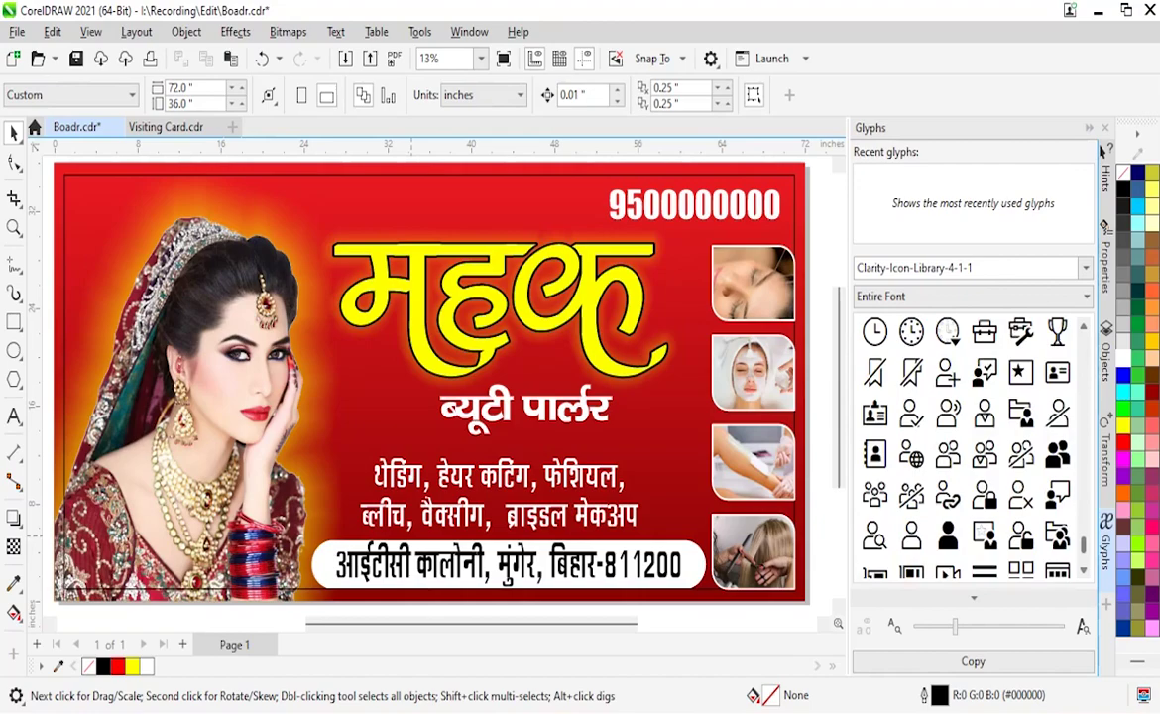
pyautogui.scroll(5, 1100, 149)
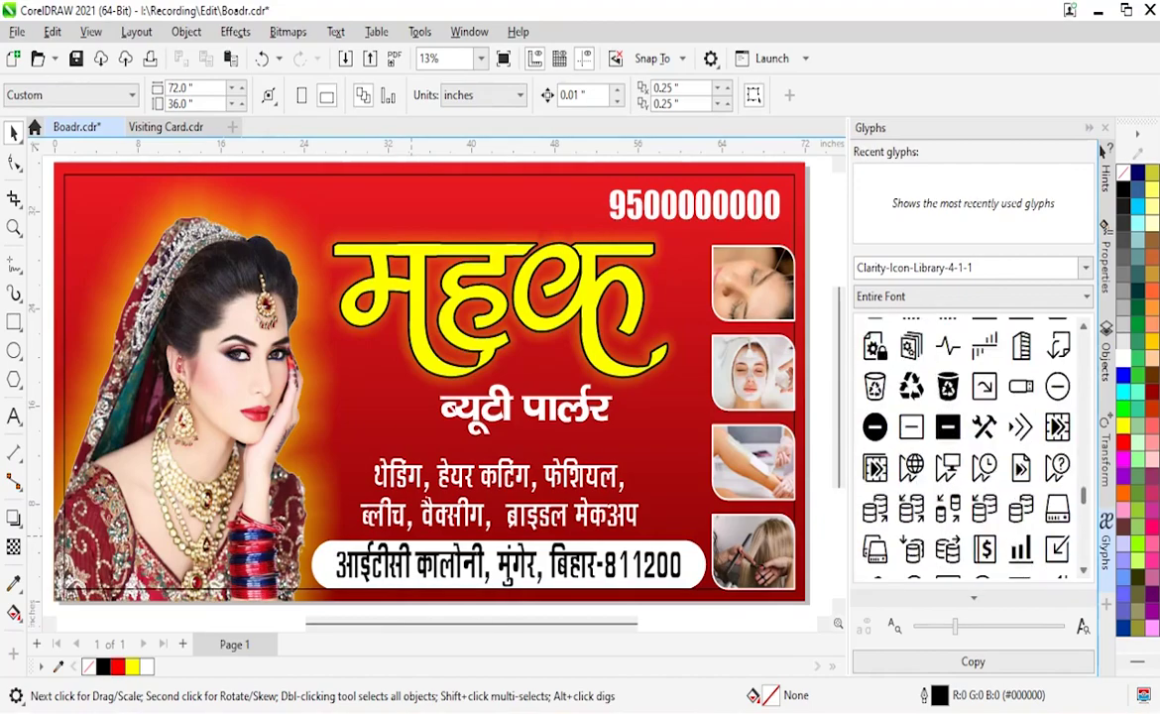
pyautogui.scroll(5, 1100, 149)
pyautogui.moveTo(874, 385); pyautogui.dragTo(582, 206)
pyautogui.click(1123, 354)
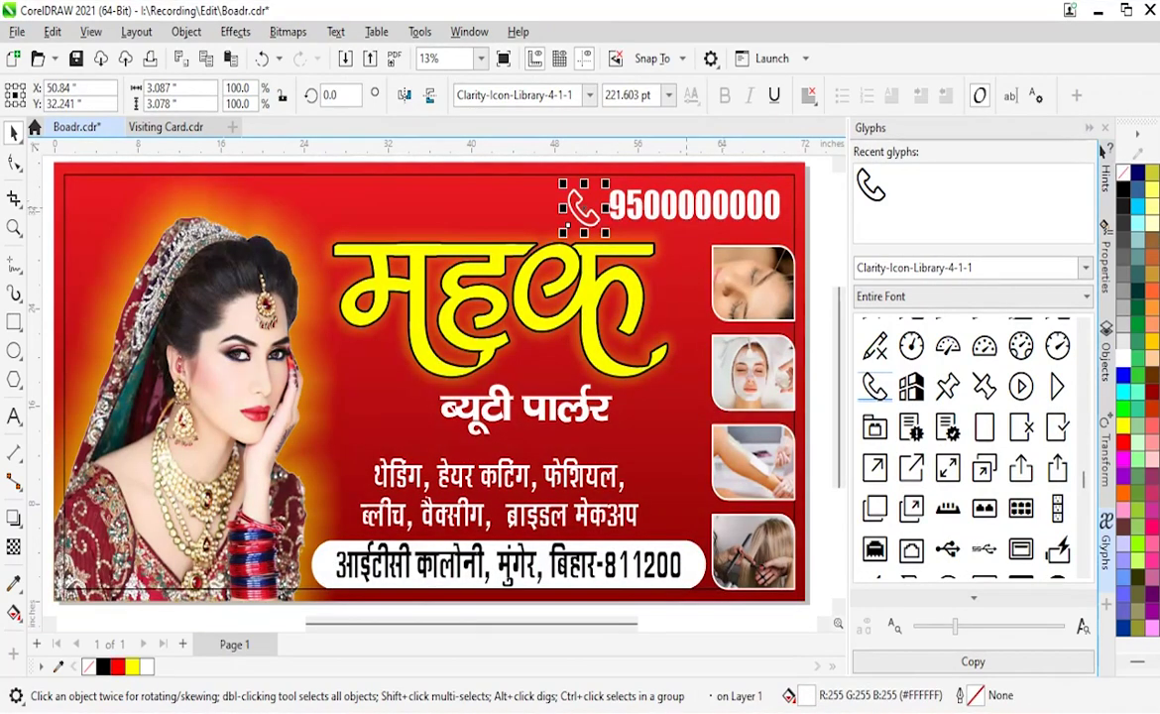
# Remove the black outline from the margin rectangle just inside the board's edges.
pyautogui.press('Escape')
pyautogui.press('Tab')
pyautogui.rightClick(1123, 172)
pyautogui.click(1067, 186)
# Close the Glyphs collection and save the board file.
pyautogui.click(1105, 129)
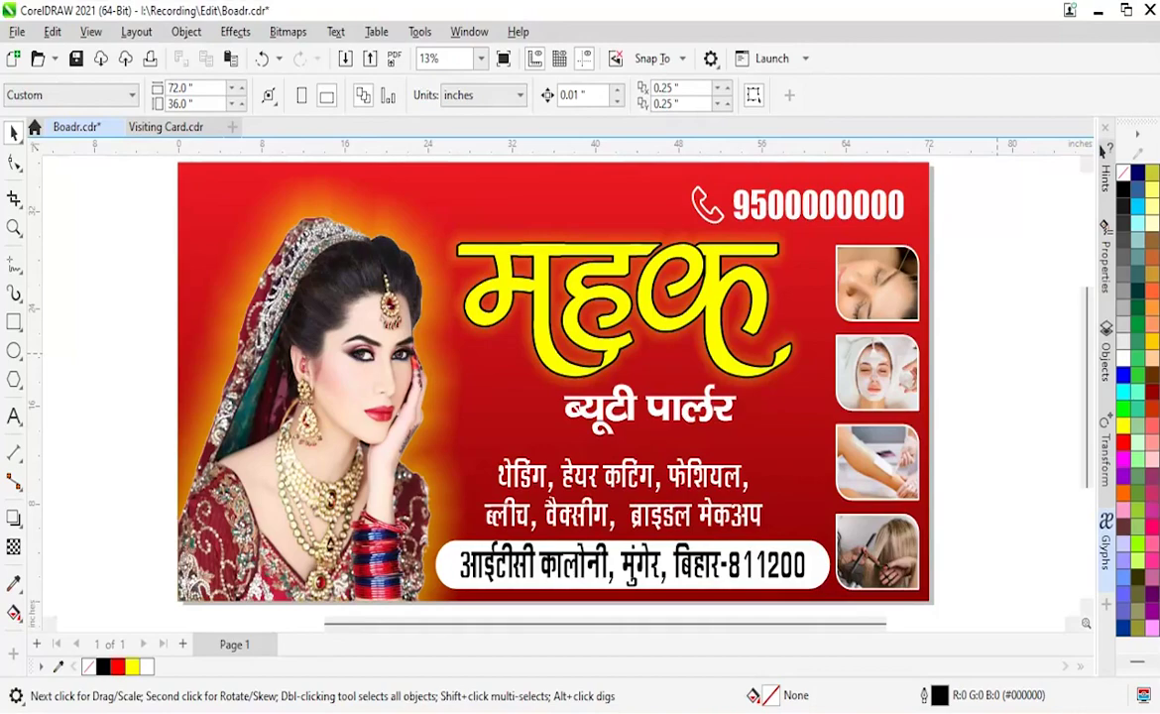
pyautogui.hotkey('ctrl', 's')
pyautogui.press('Return')
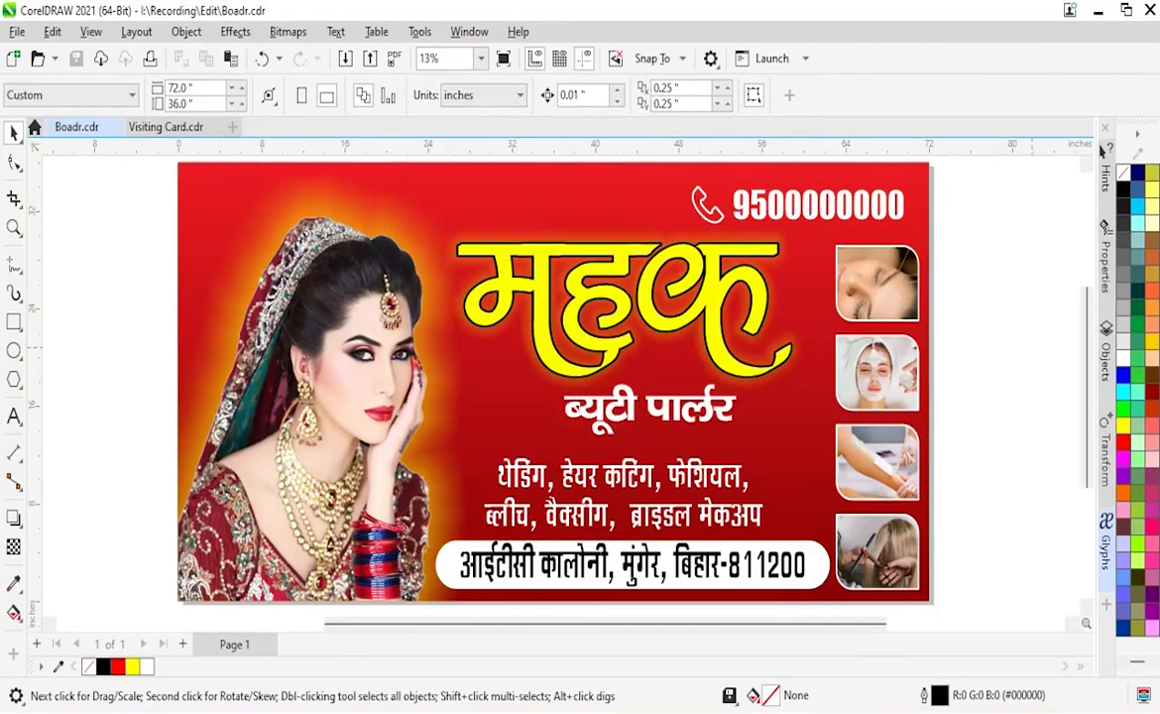